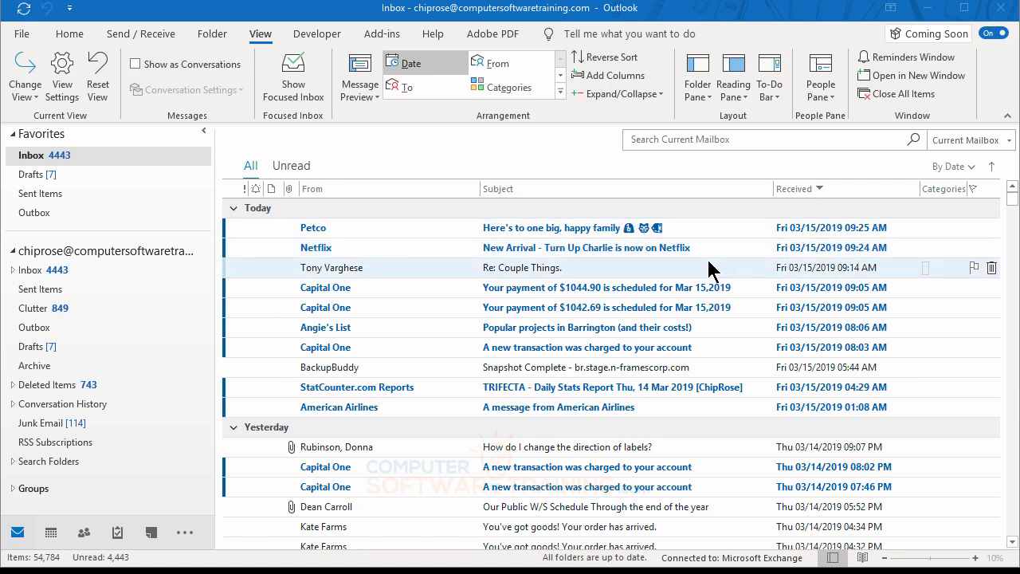
Reverse the inbox's received-date order to oldest first, and restore it to newest first
click(839, 190)
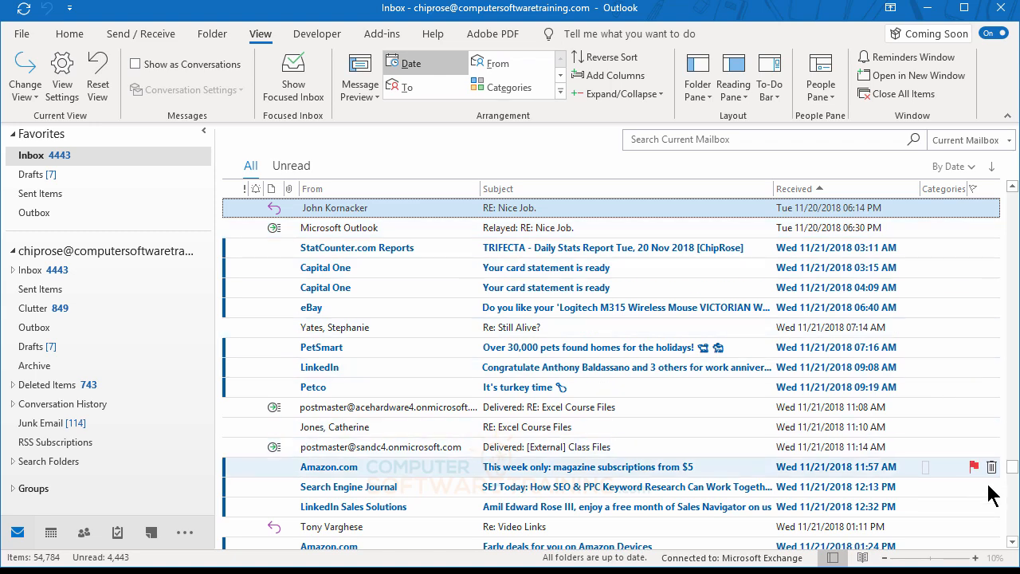
drag(1014, 473, 1012, 196)
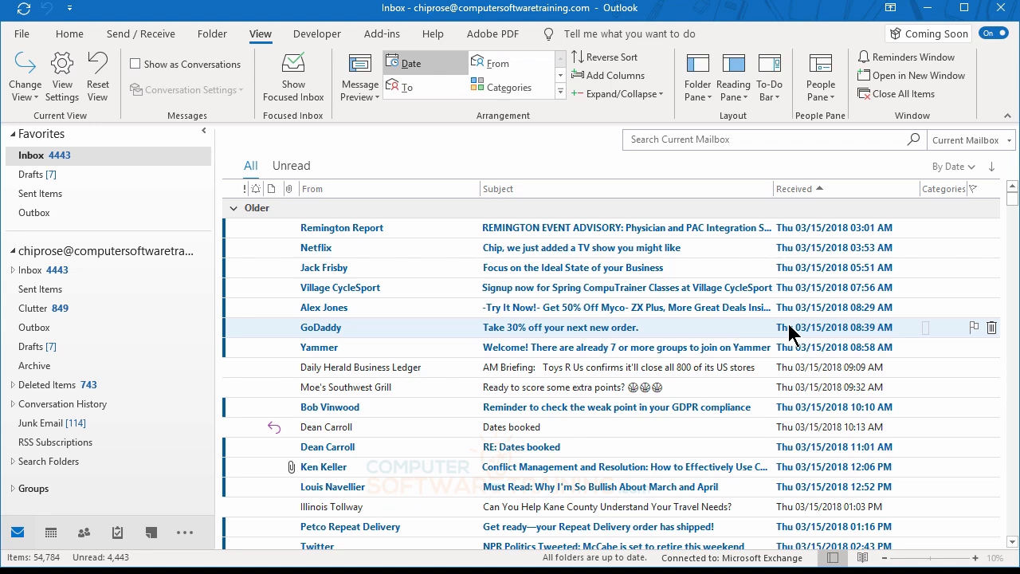
click(841, 190)
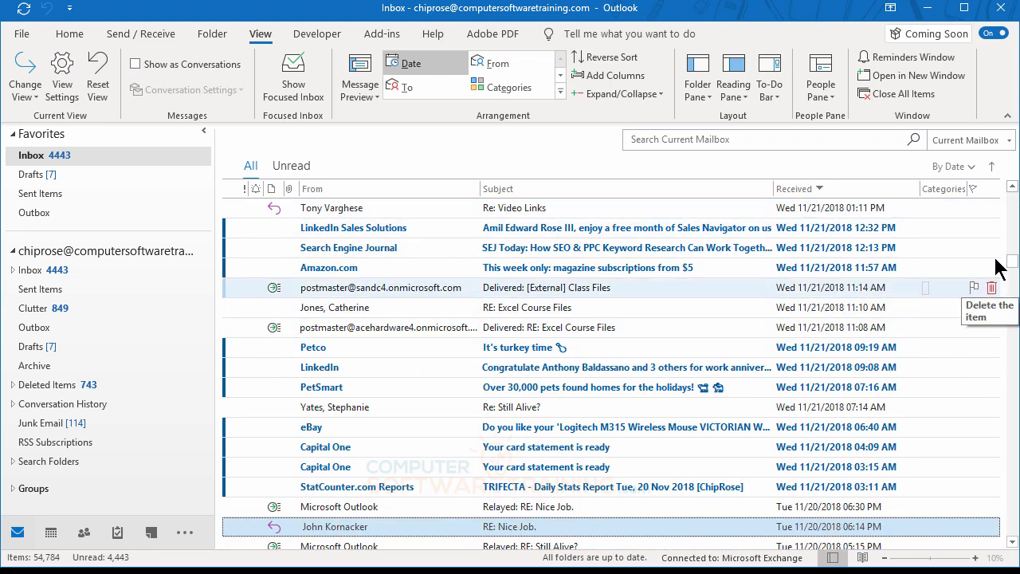
drag(1016, 263, 1011, 199)
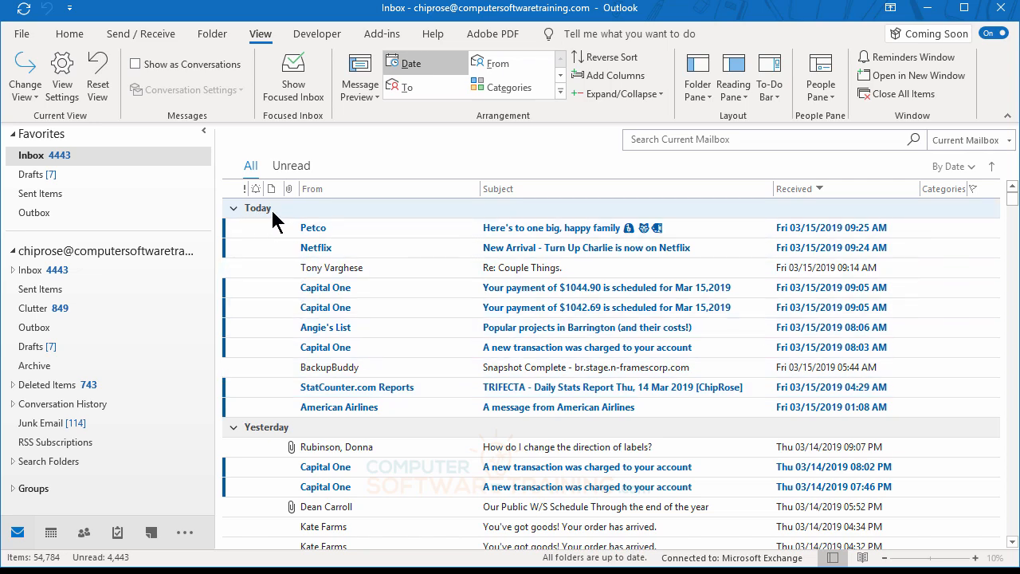
Look through the Today and Yesterday date groups of the inbox message list
scroll(360, 397, down, 4)
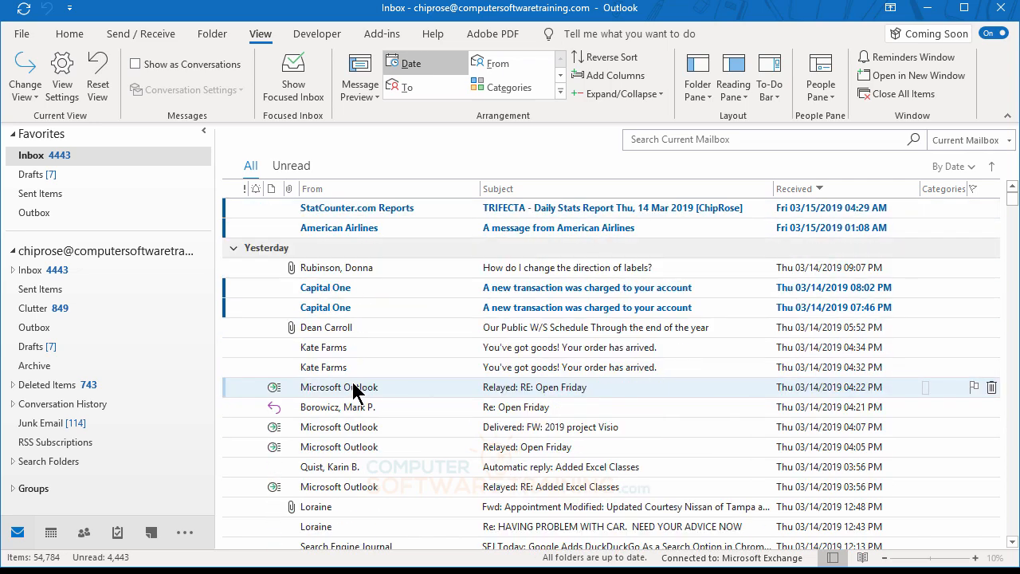
scroll(355, 395, up, 3)
scroll(355, 394, up, 1)
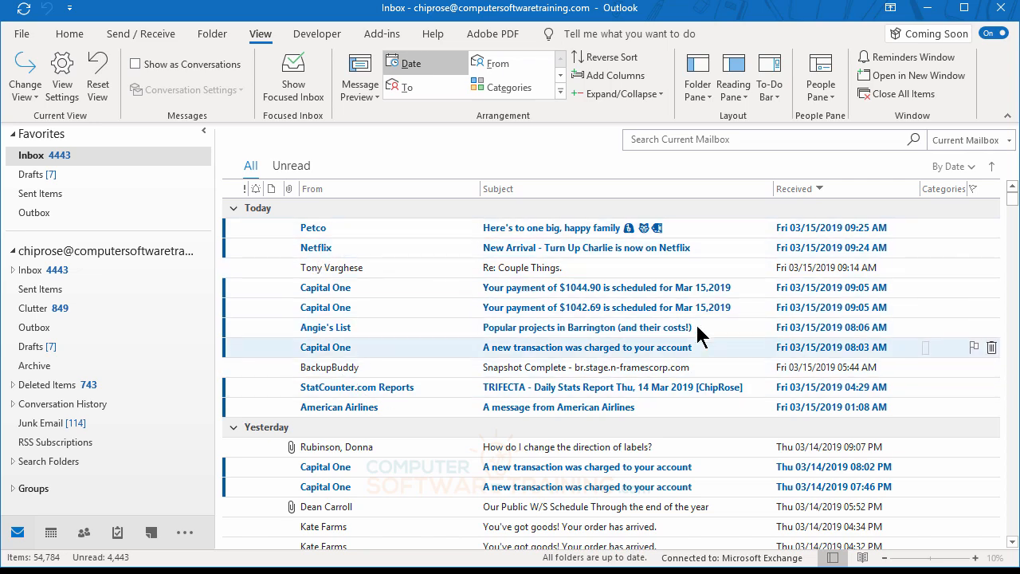
scroll(539, 311, down, 2)
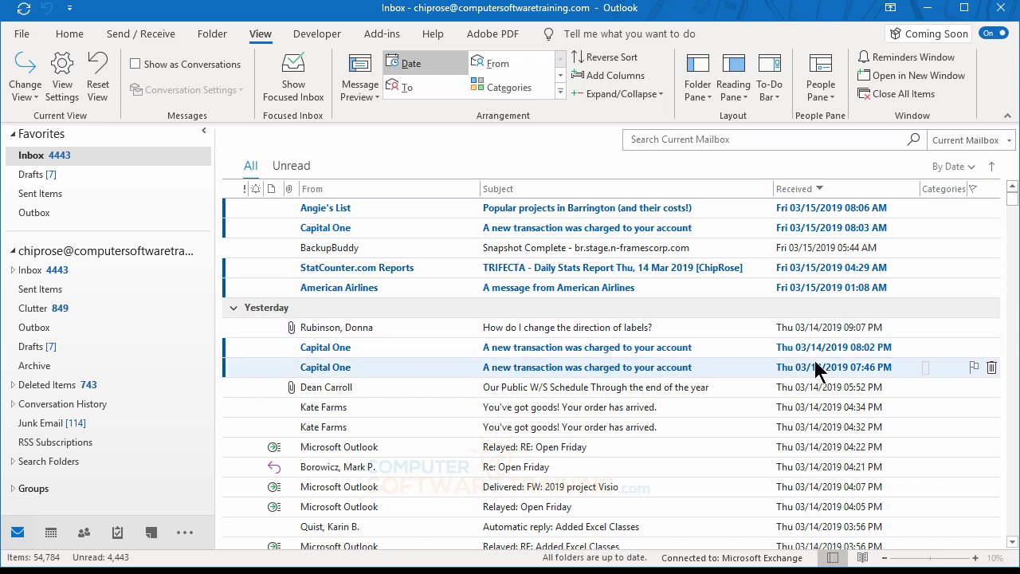
scroll(733, 353, up, 2)
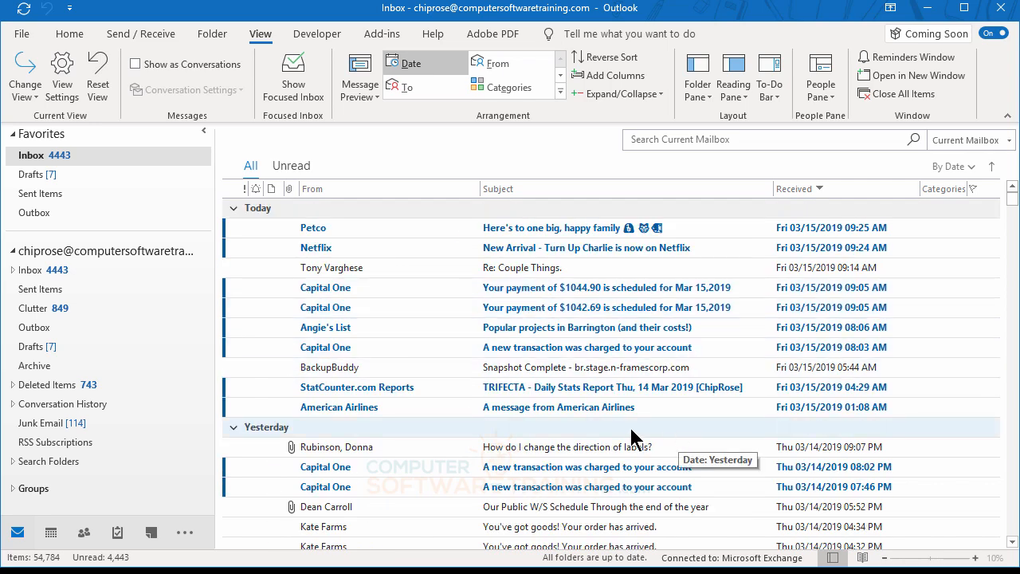
Sort the inbox by subject in ascending order and browse the resulting subject groups
click(553, 189)
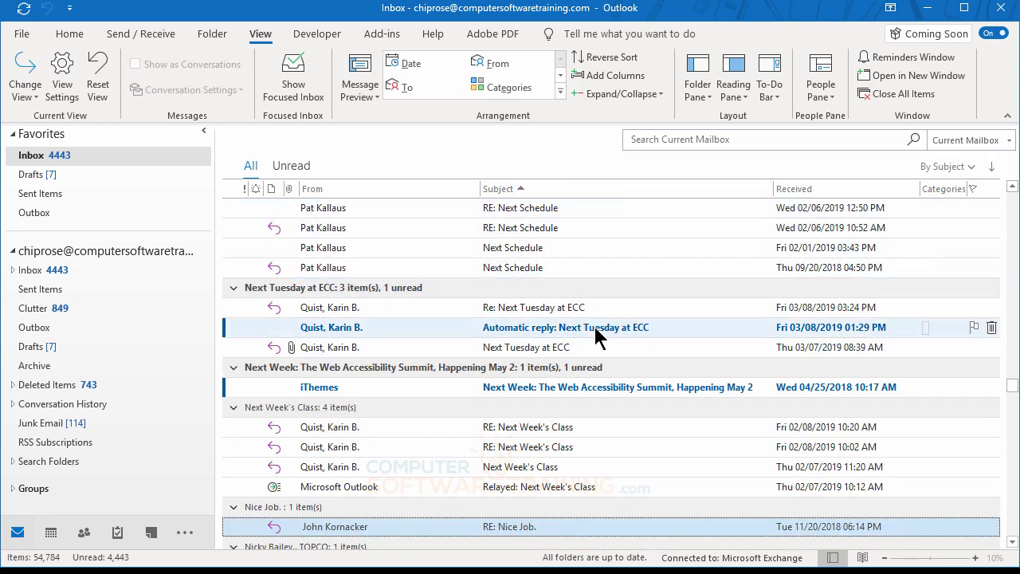
scroll(595, 327, up, 7)
scroll(593, 328, up, 10)
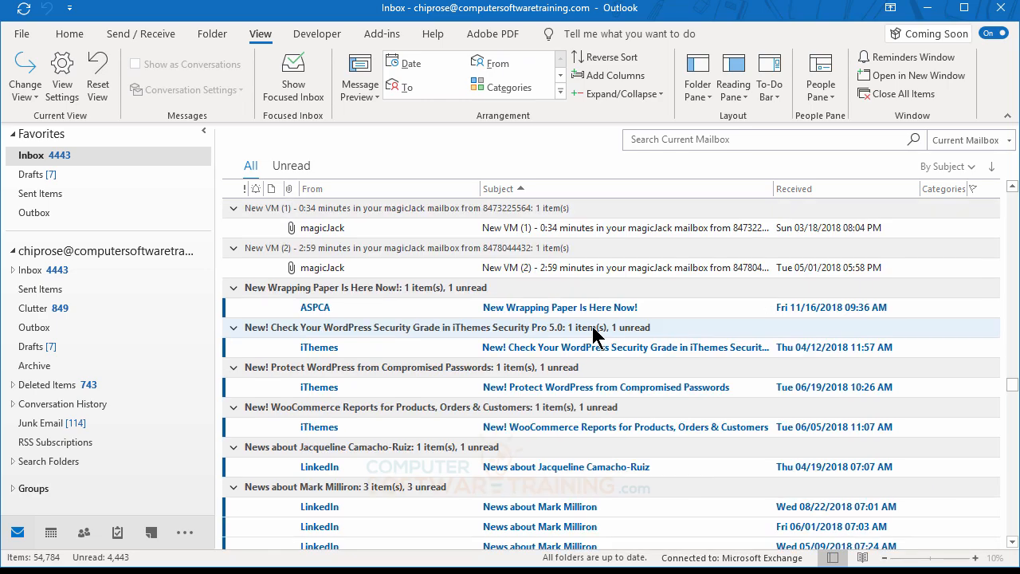
scroll(594, 333, up, 1)
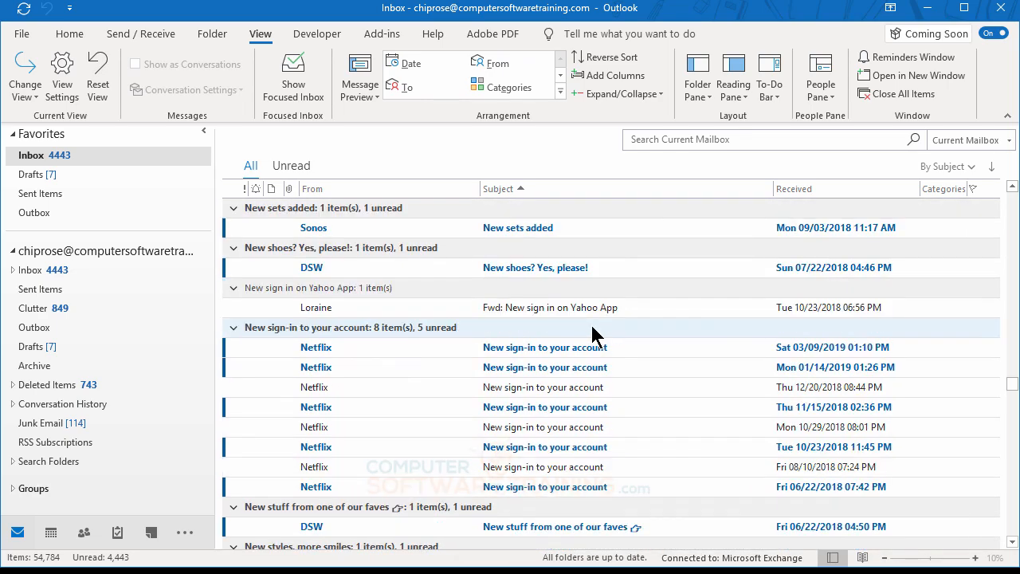
scroll(594, 333, up, 15)
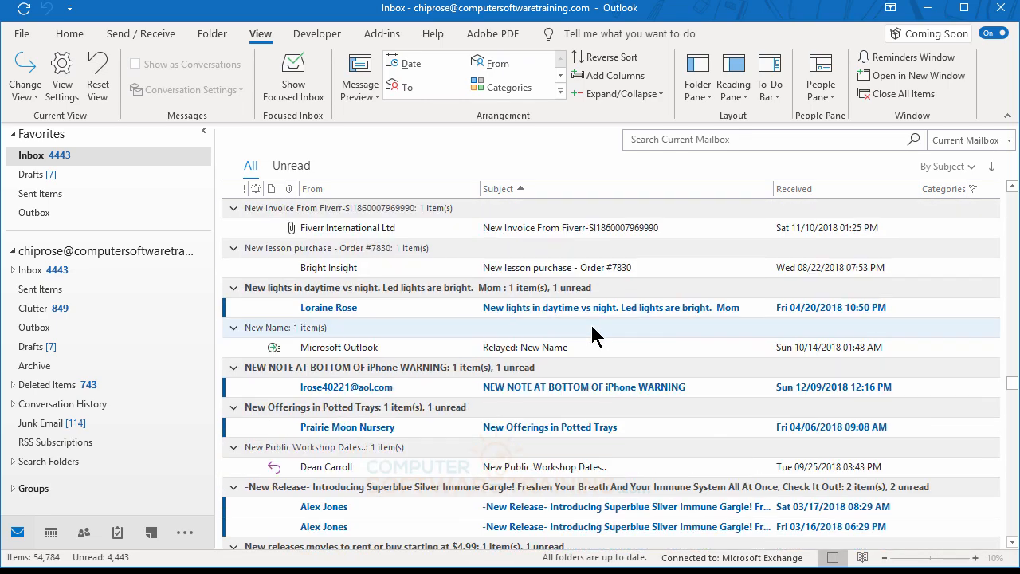
scroll(594, 334, down, 10)
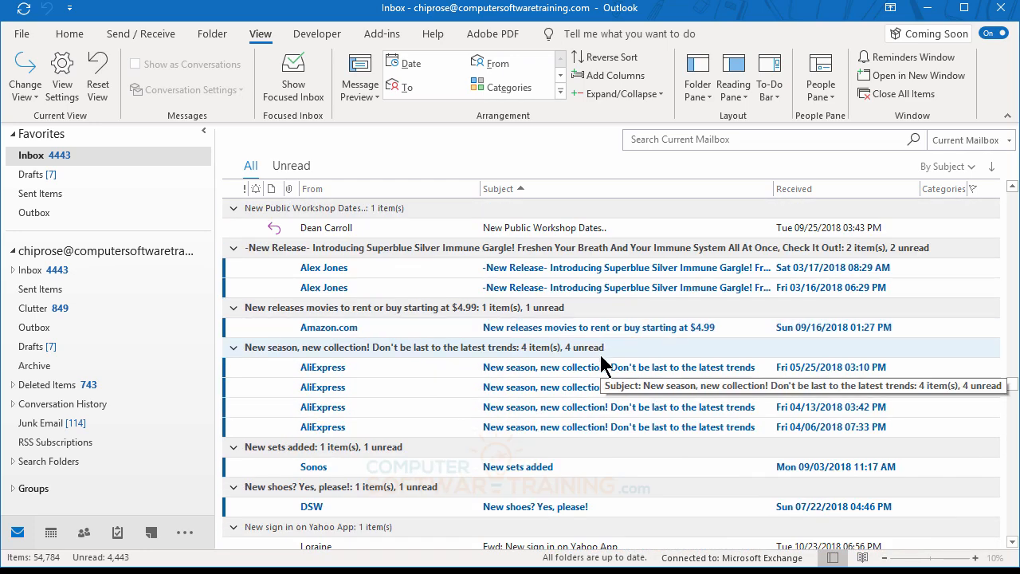
scroll(602, 367, down, 1)
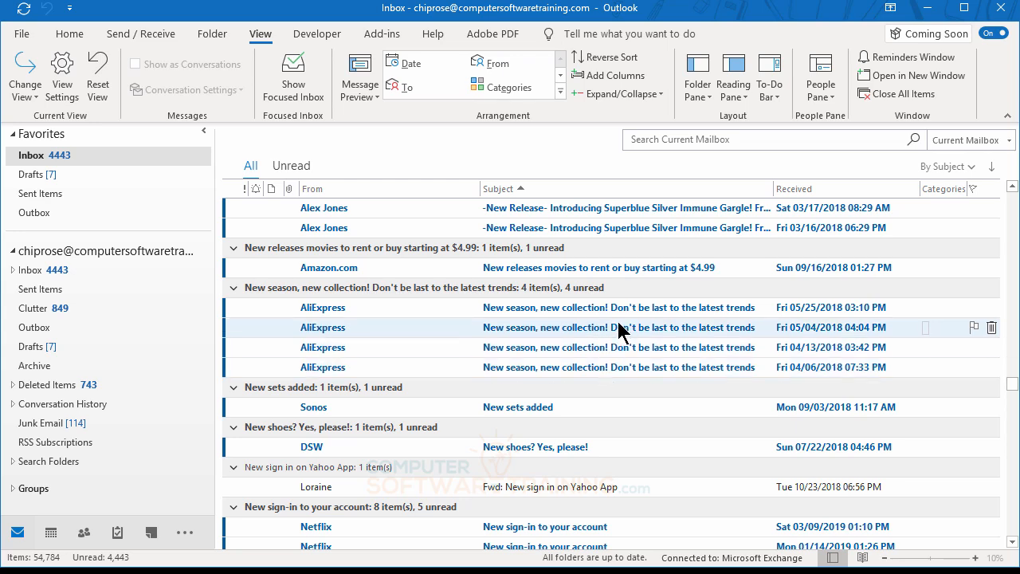
Sort the inbox by received date, newest first, and look through the most recent messages
click(816, 190)
scroll(800, 275, down, 10)
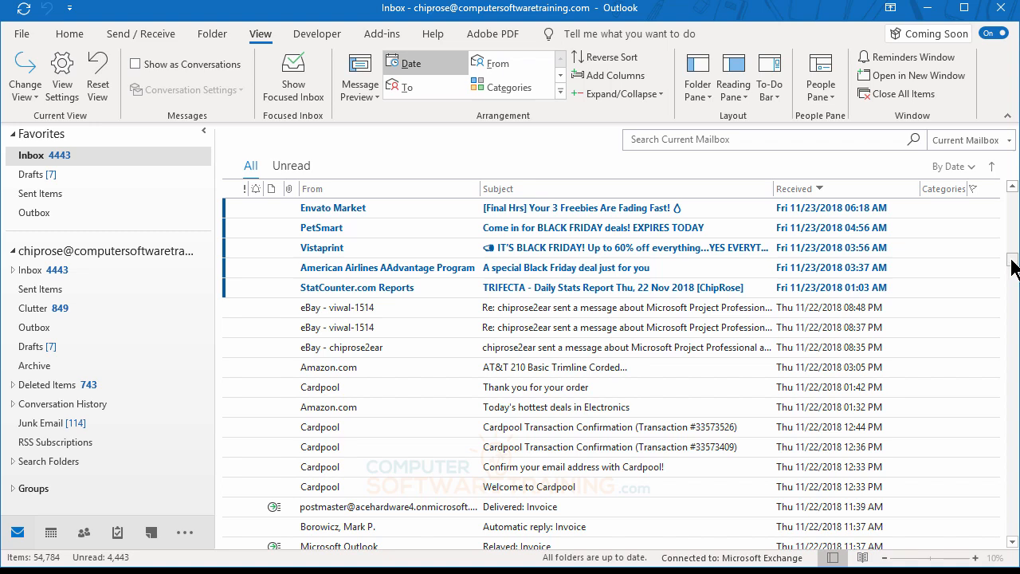
drag(1012, 266, 1012, 199)
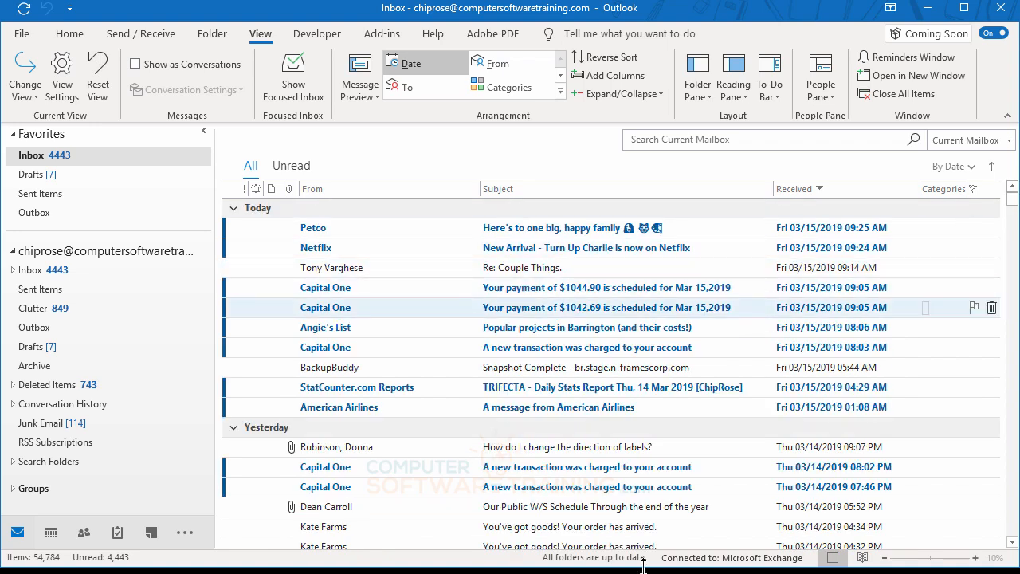
scroll(428, 342, down, 5)
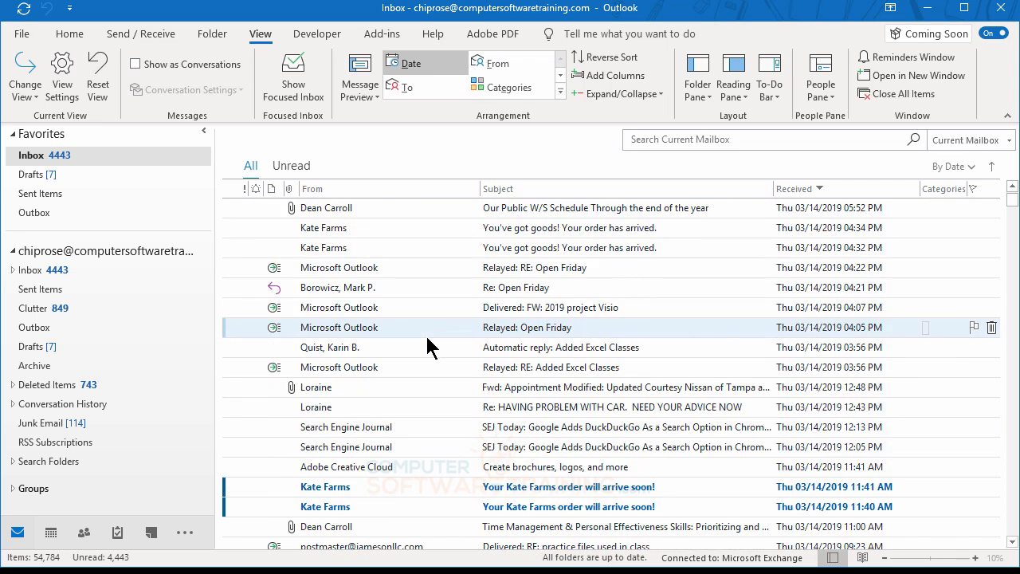
scroll(428, 347, up, 5)
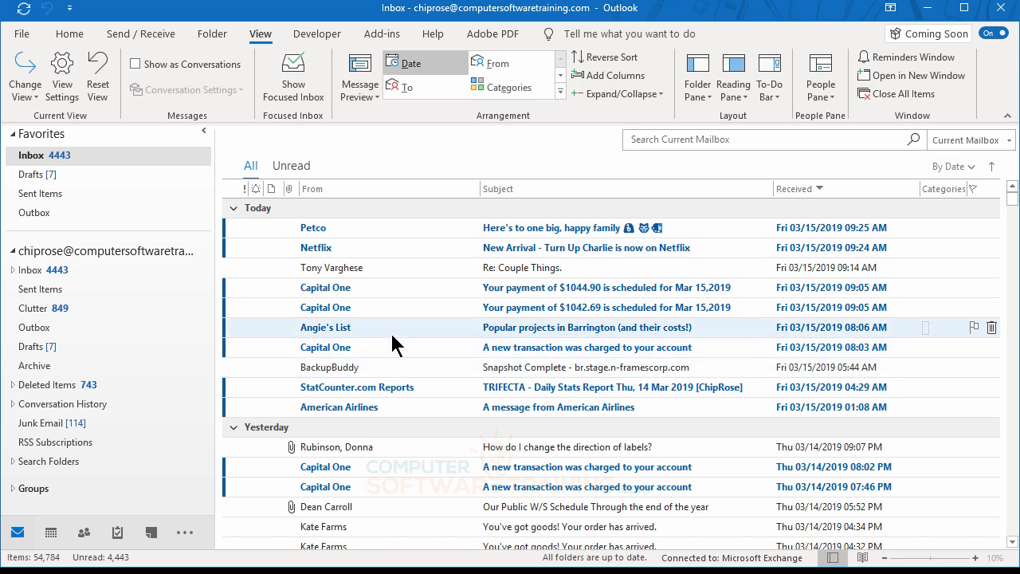
scroll(392, 341, down, 2)
scroll(392, 341, up, 2)
Select today's Angie's List message, sort the inbox by sender to view its group, and restore the received-date order
click(377, 336)
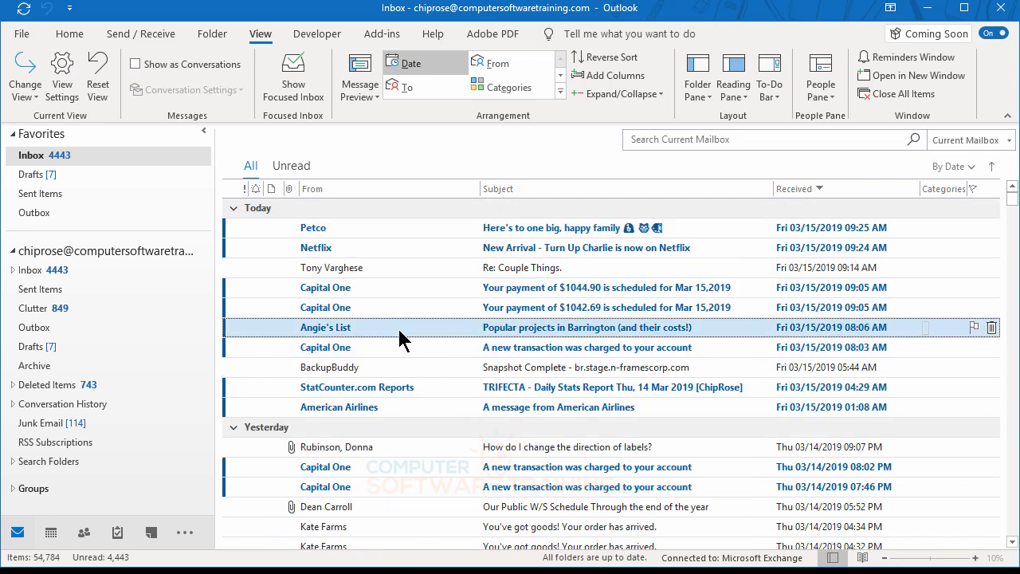
click(352, 190)
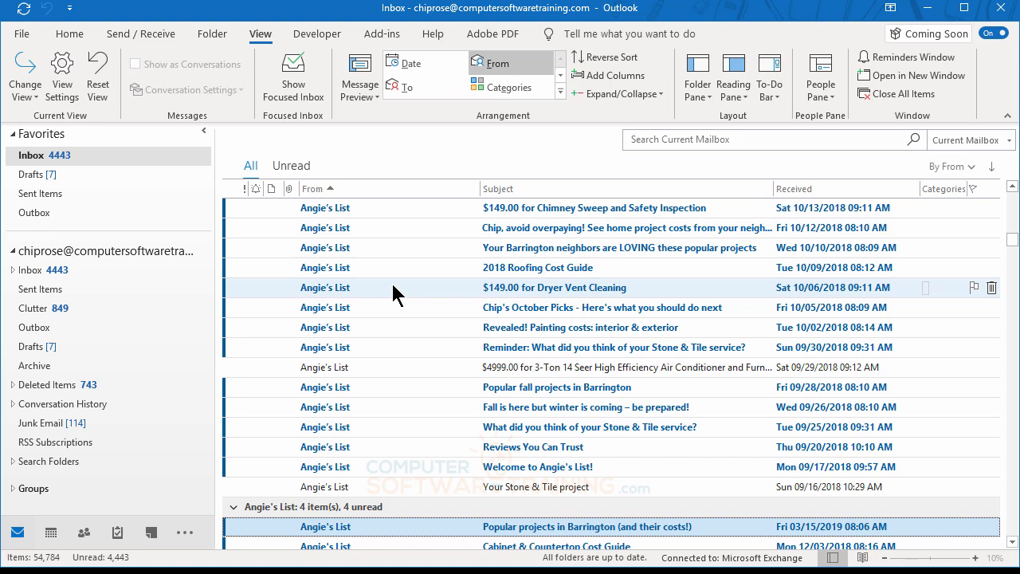
scroll(393, 286, down, 1)
scroll(394, 284, down, 4)
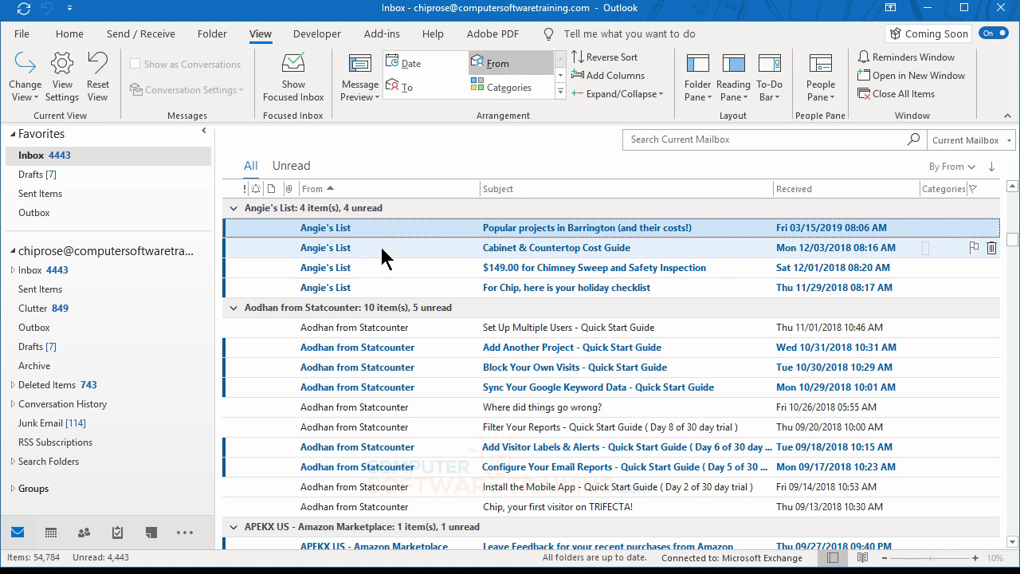
click(799, 191)
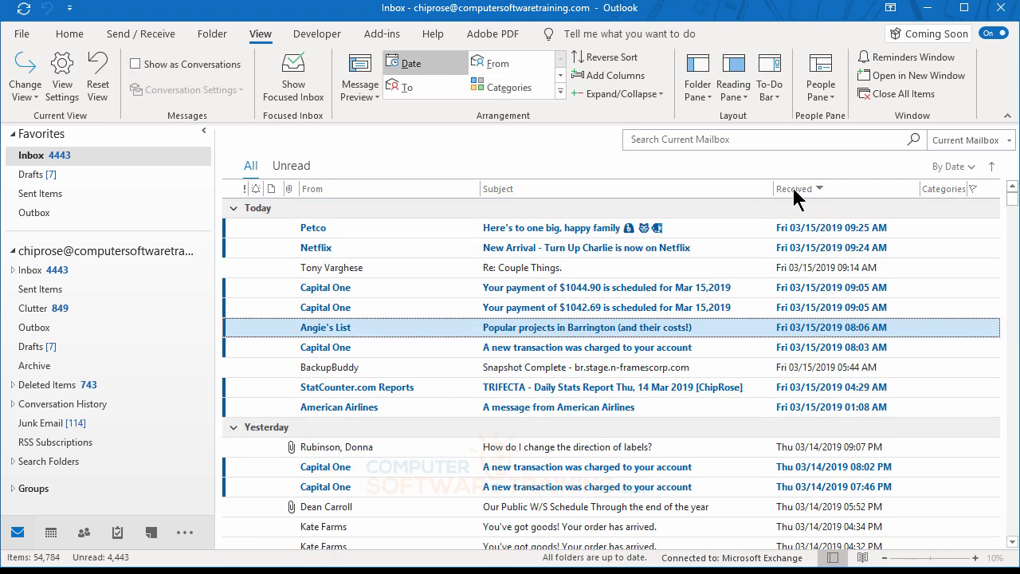
Select yesterday's 07:46 PM Capital One message and sort the inbox by sender to review that sender's messages
scroll(362, 363, down, 2)
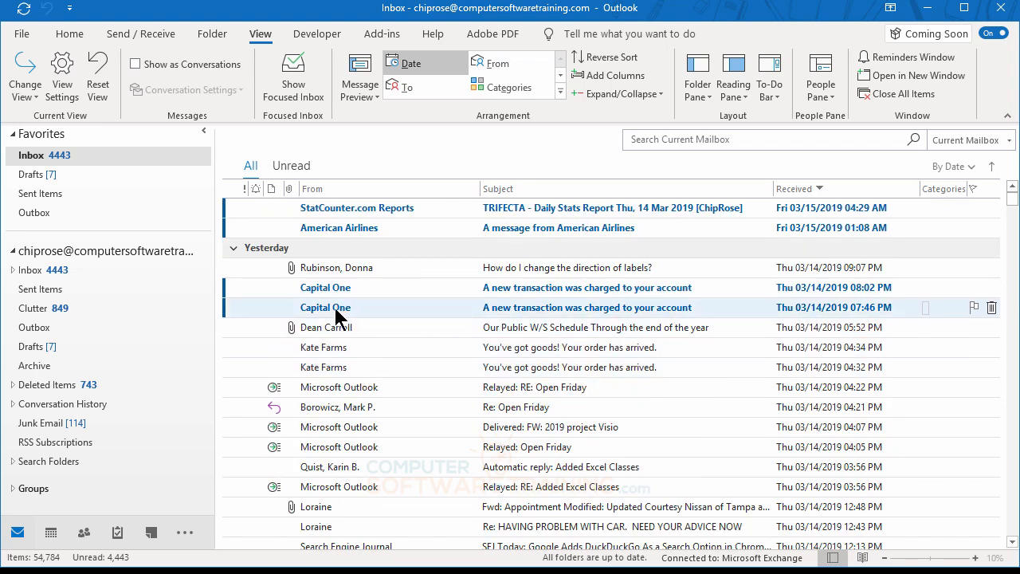
click(334, 311)
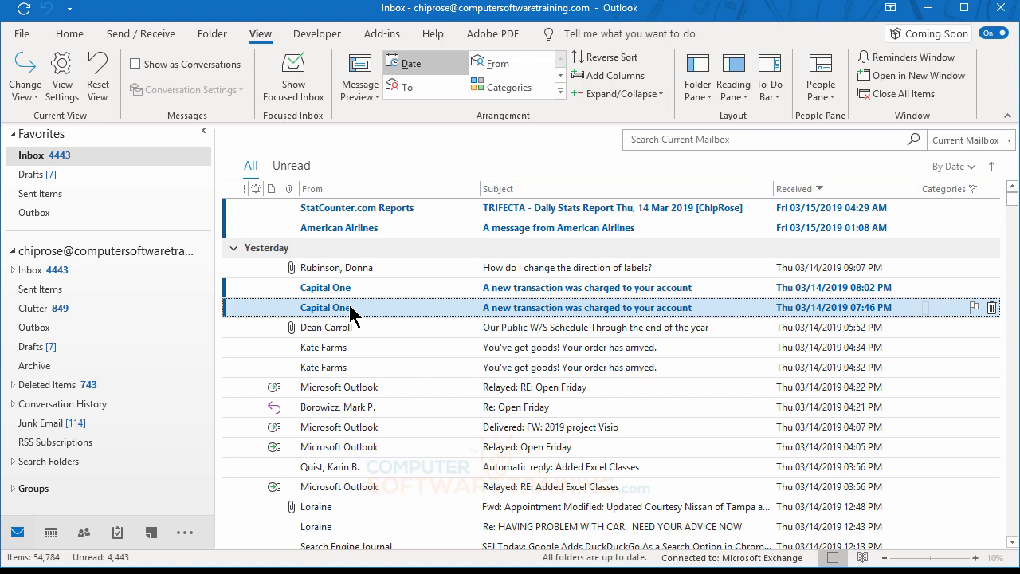
click(353, 192)
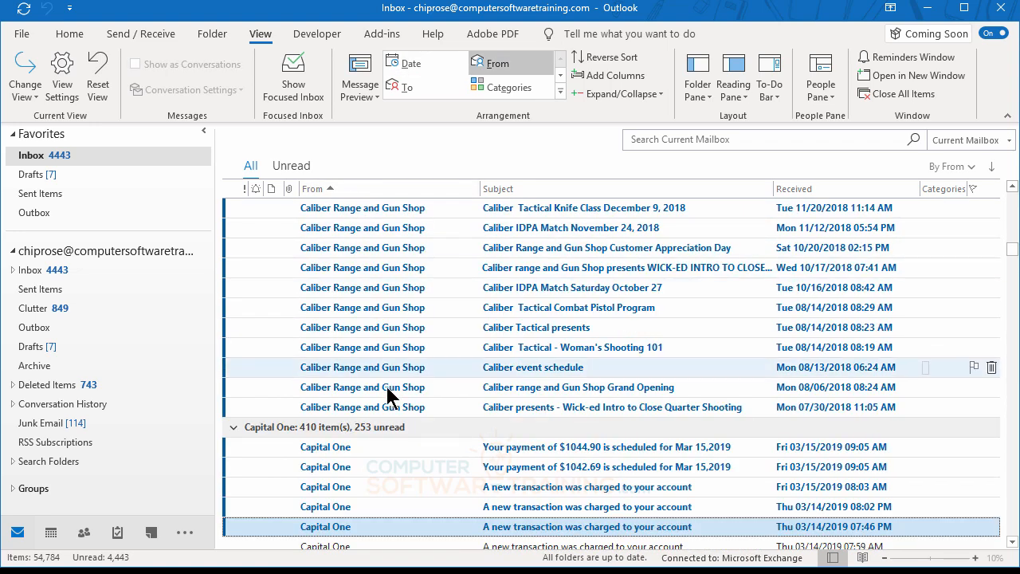
scroll(388, 396, down, 6)
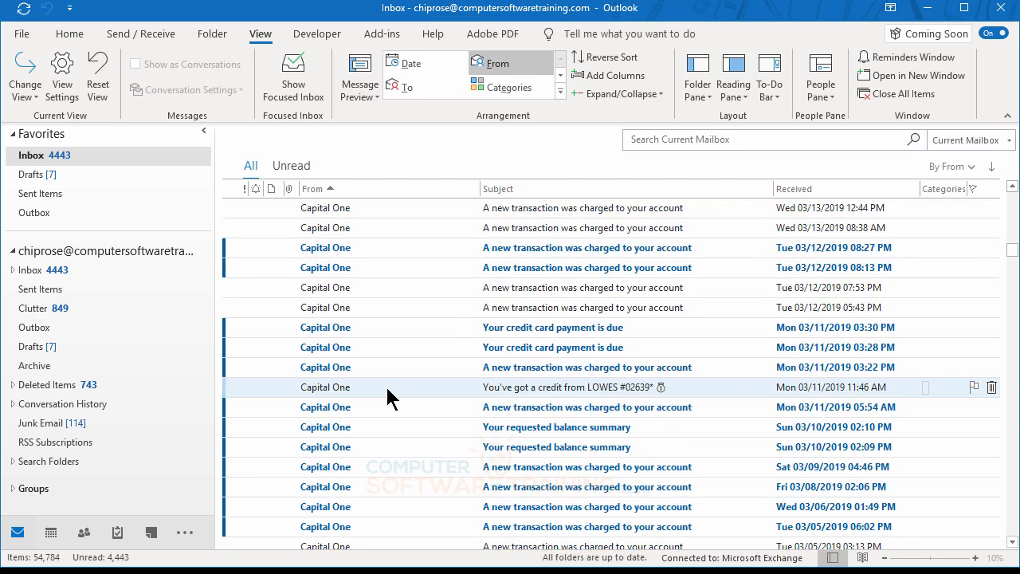
scroll(386, 385, down, 5)
scroll(386, 385, up, 7)
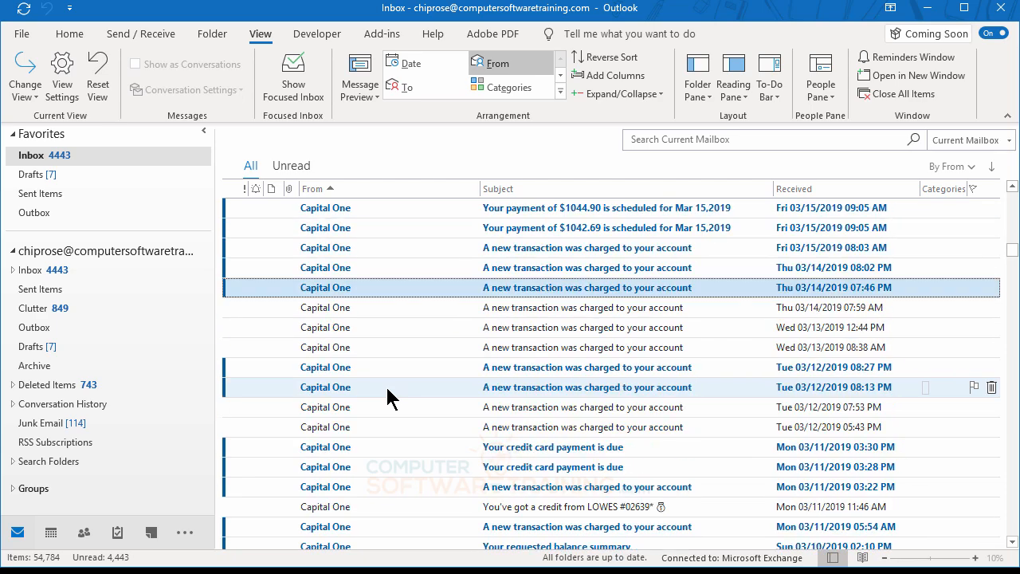
scroll(386, 389, up, 12)
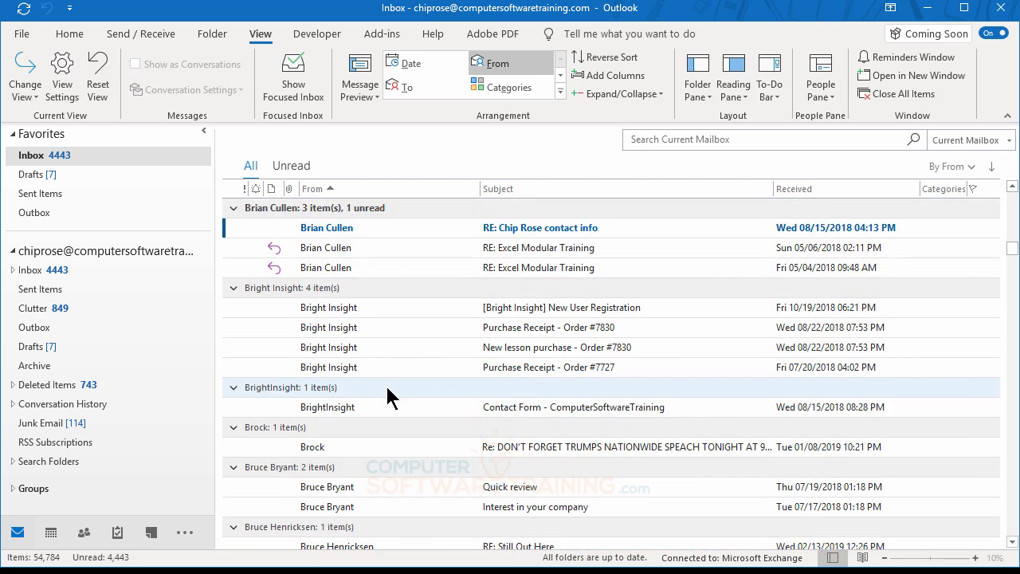
scroll(390, 397, up, 1)
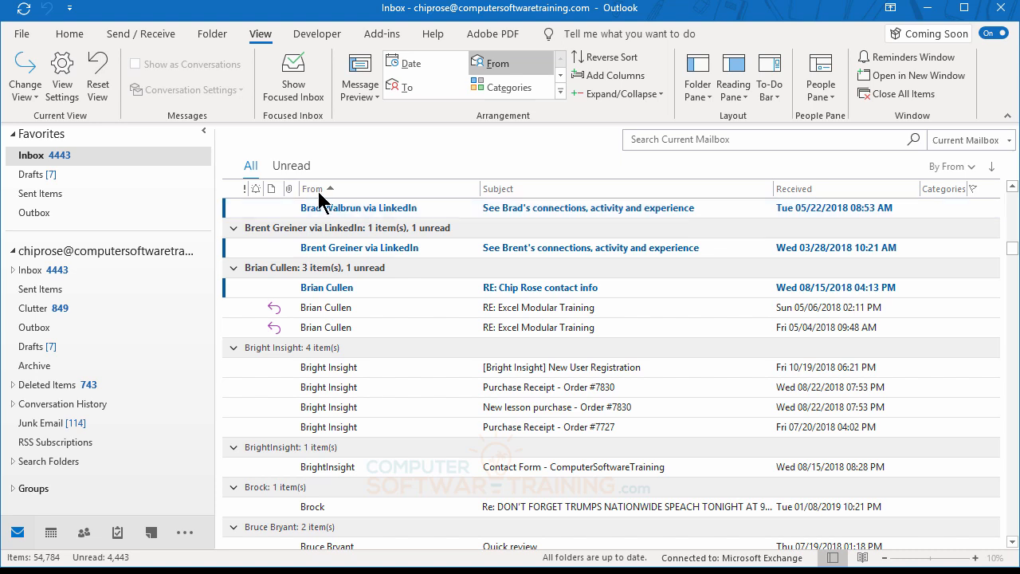
Change the inbox's arrangement to Date and check the recent date groups
click(965, 169)
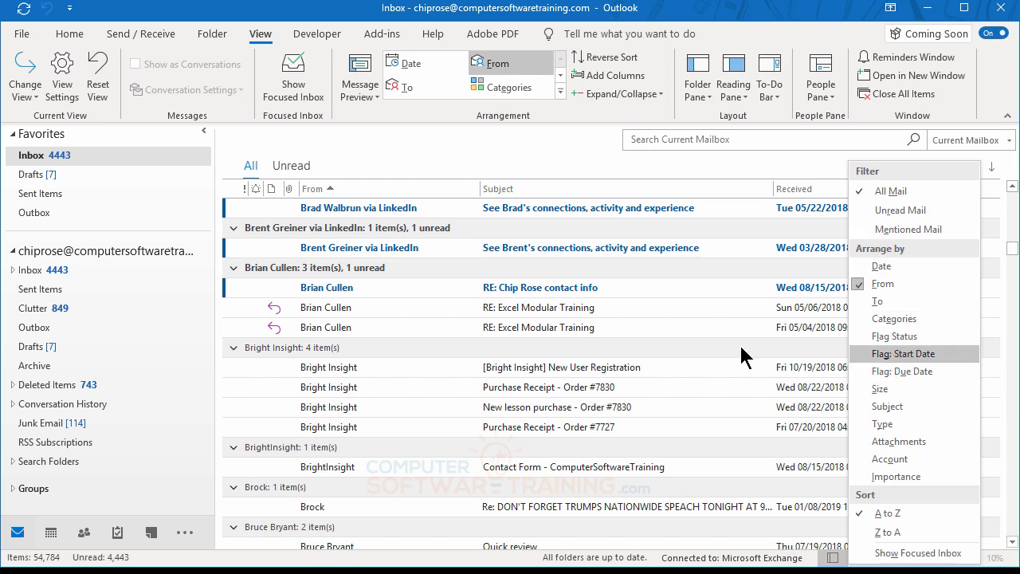
click(883, 266)
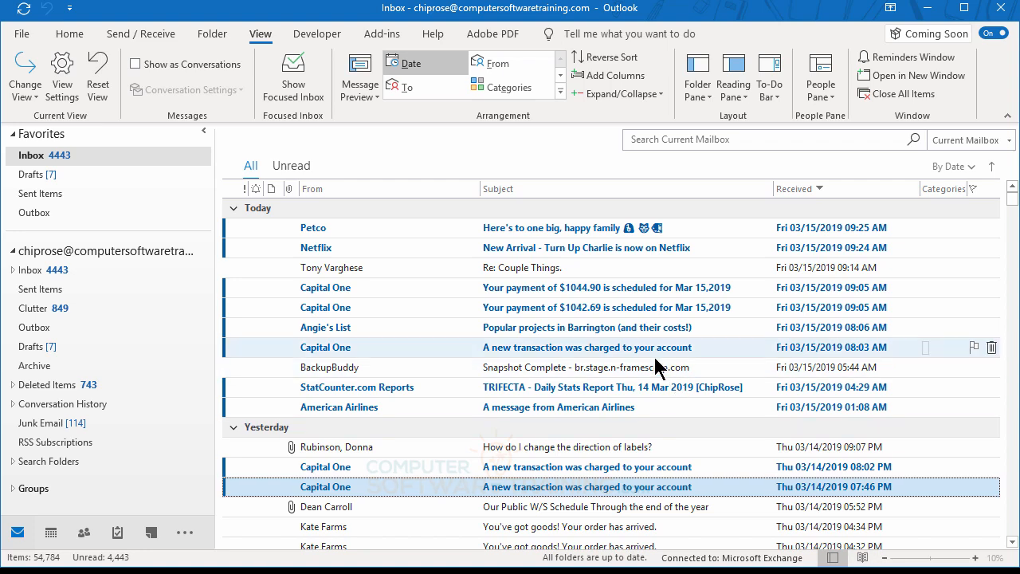
scroll(654, 357, down, 3)
scroll(654, 356, up, 3)
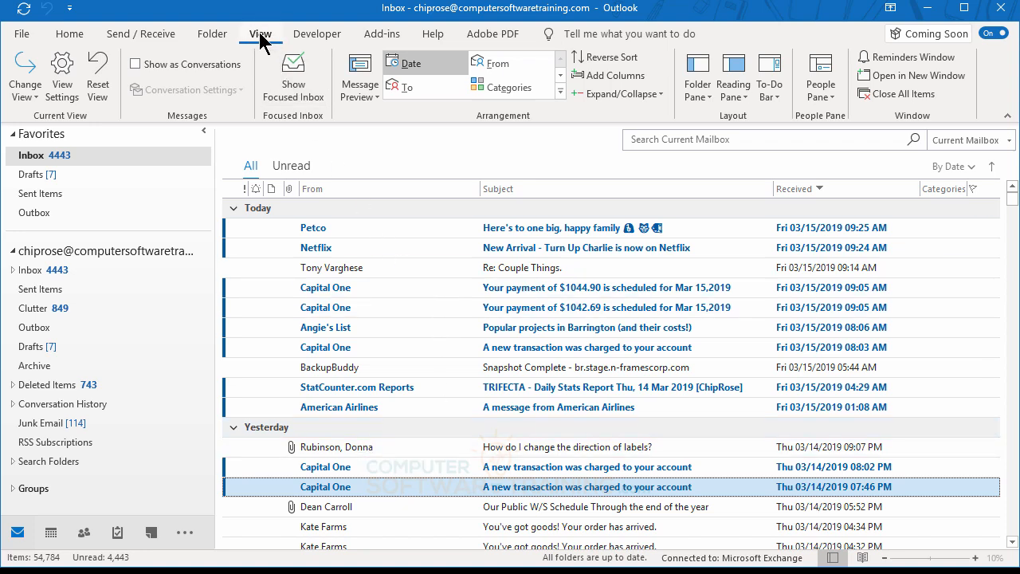
Turn off automatic grouping according to arrangement in the inbox's view settings and look through the ungrouped messages
click(65, 89)
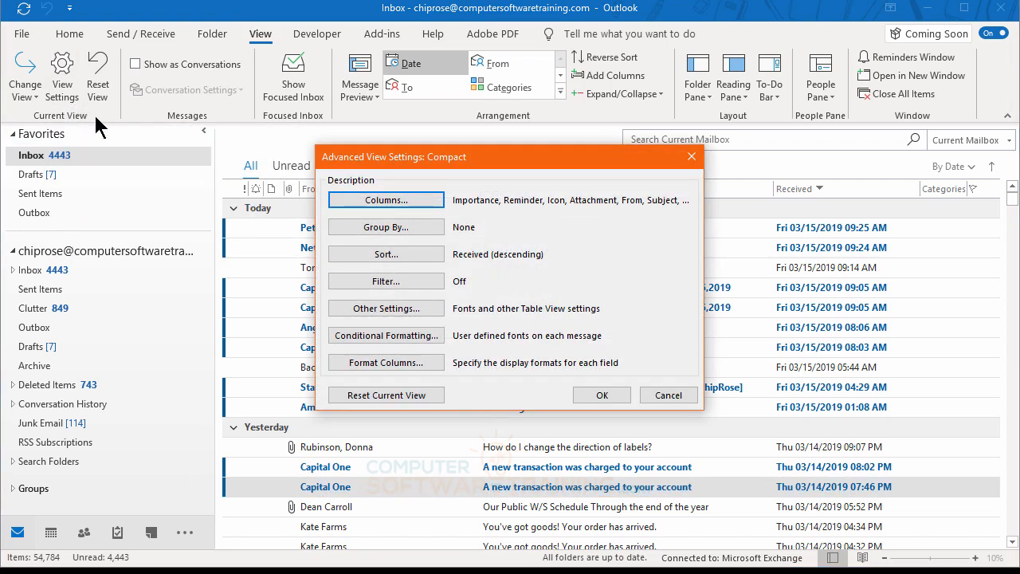
click(396, 231)
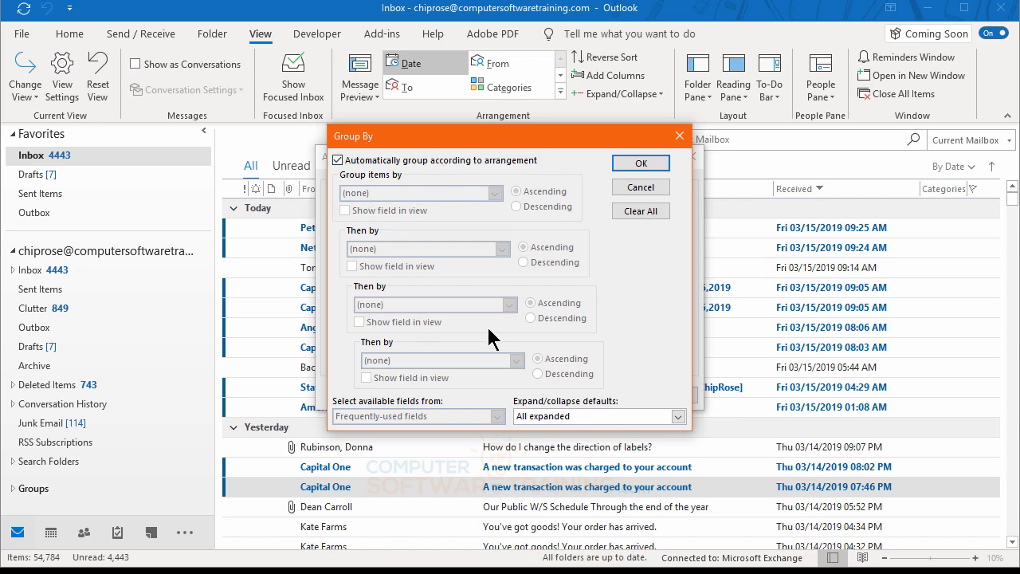
click(337, 159)
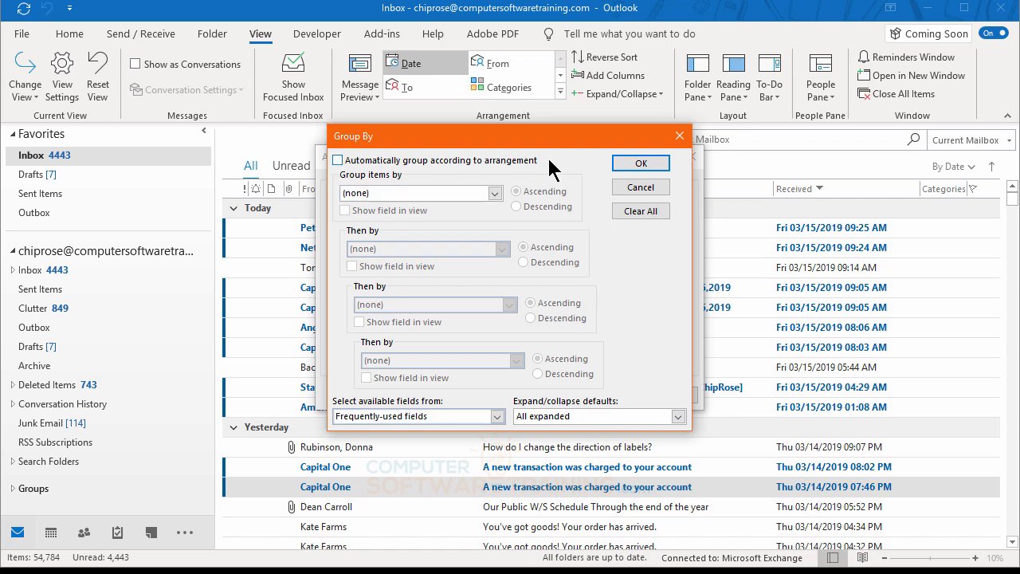
click(640, 164)
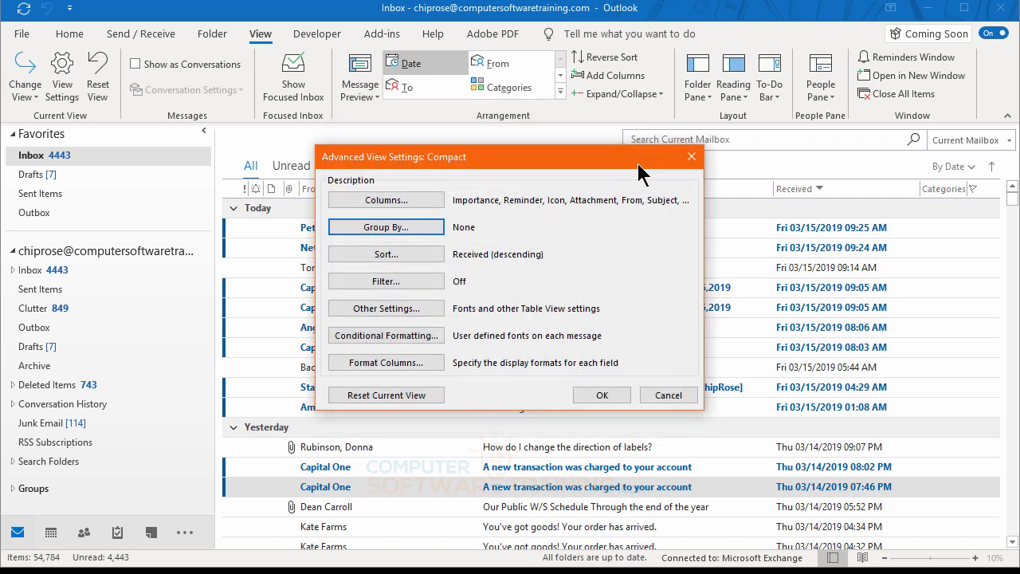
click(604, 397)
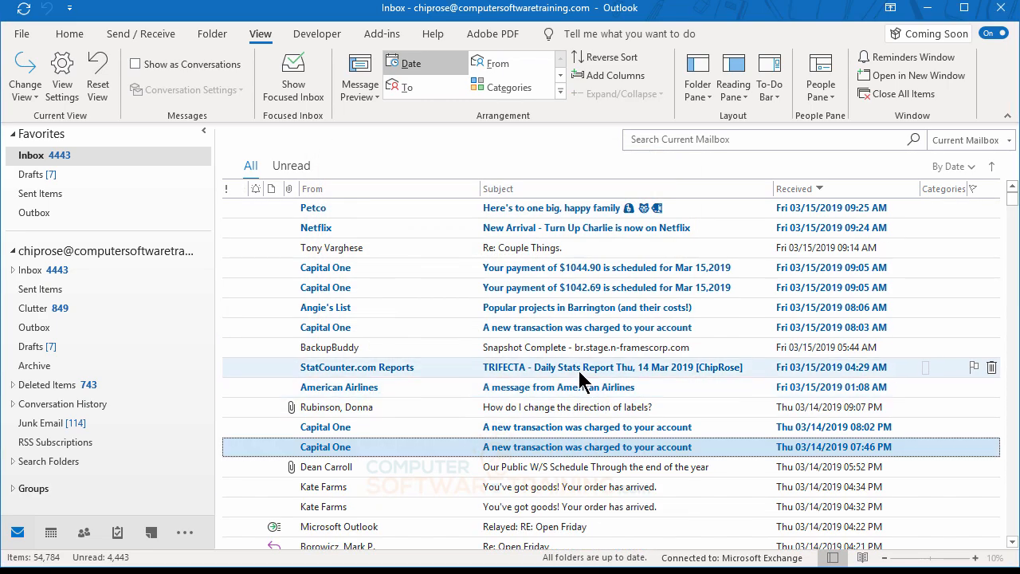
scroll(550, 335, down, 8)
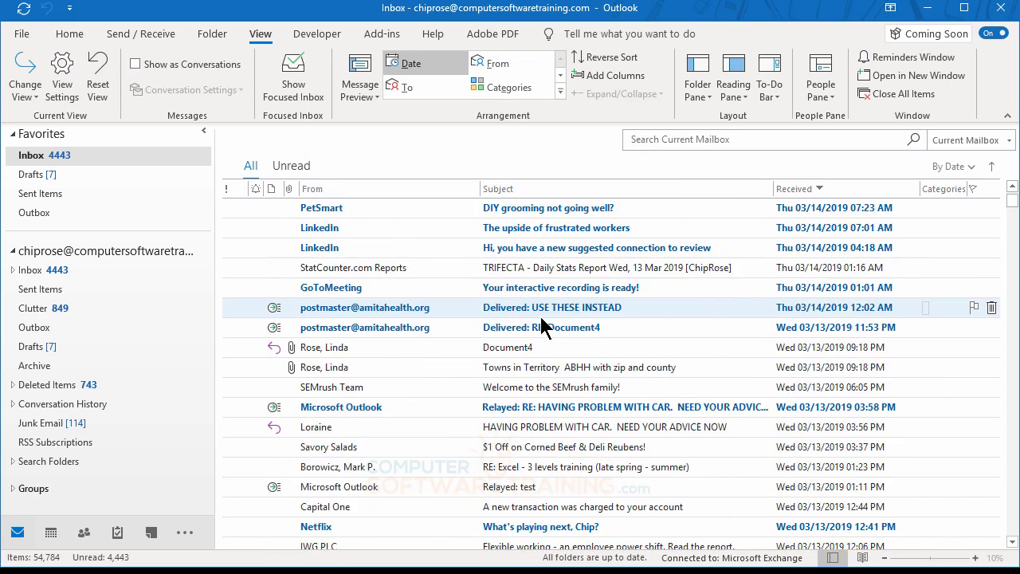
scroll(542, 323, up, 8)
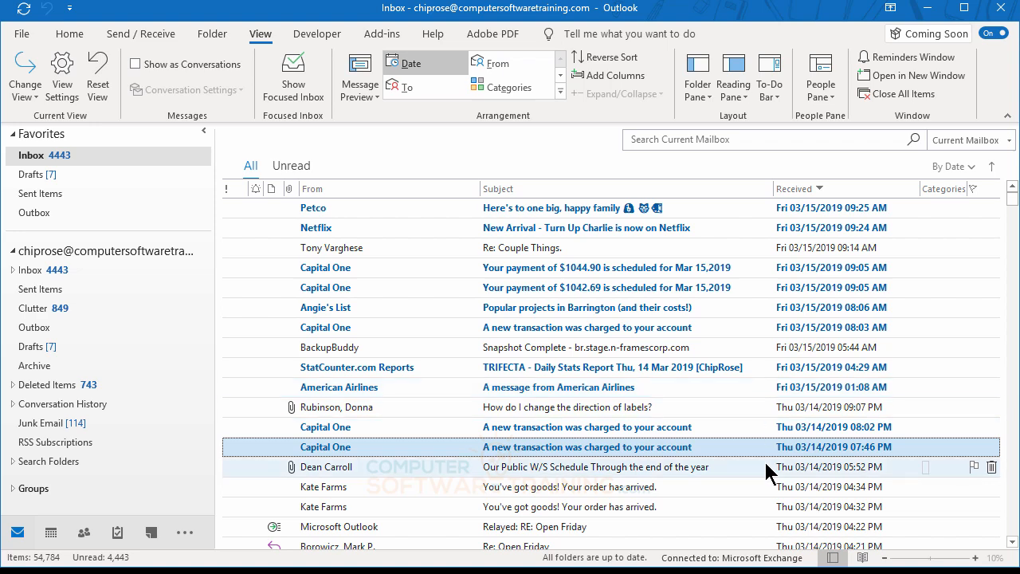
Turn automatic grouping according to arrangement back on in the inbox's view settings
click(64, 86)
click(411, 228)
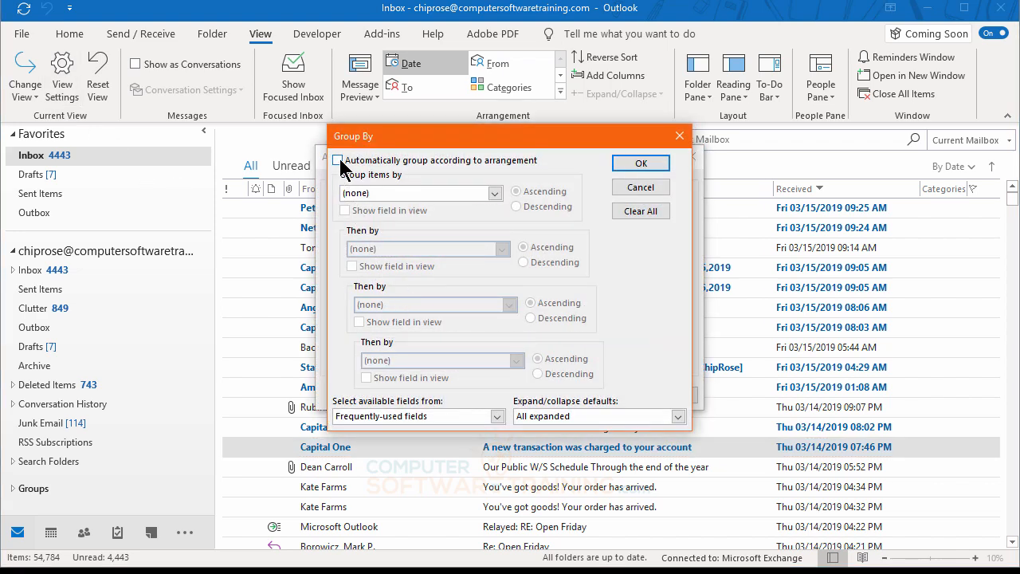
click(338, 159)
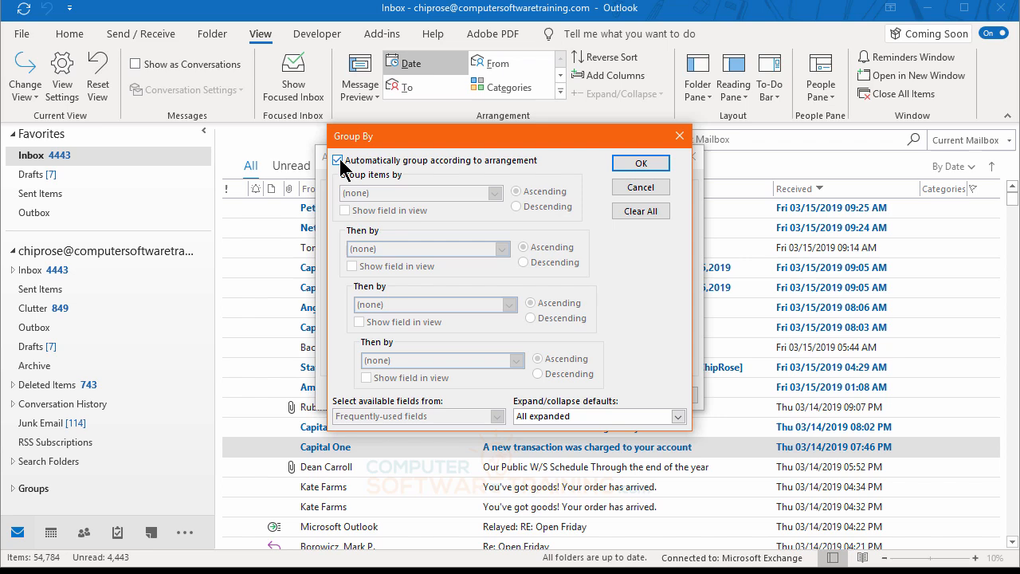
click(642, 165)
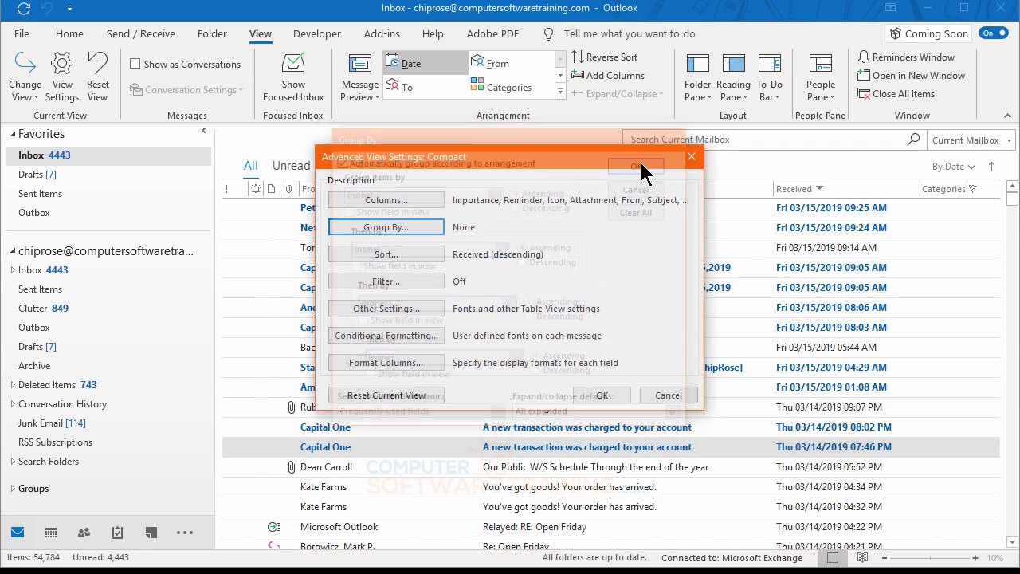
click(602, 395)
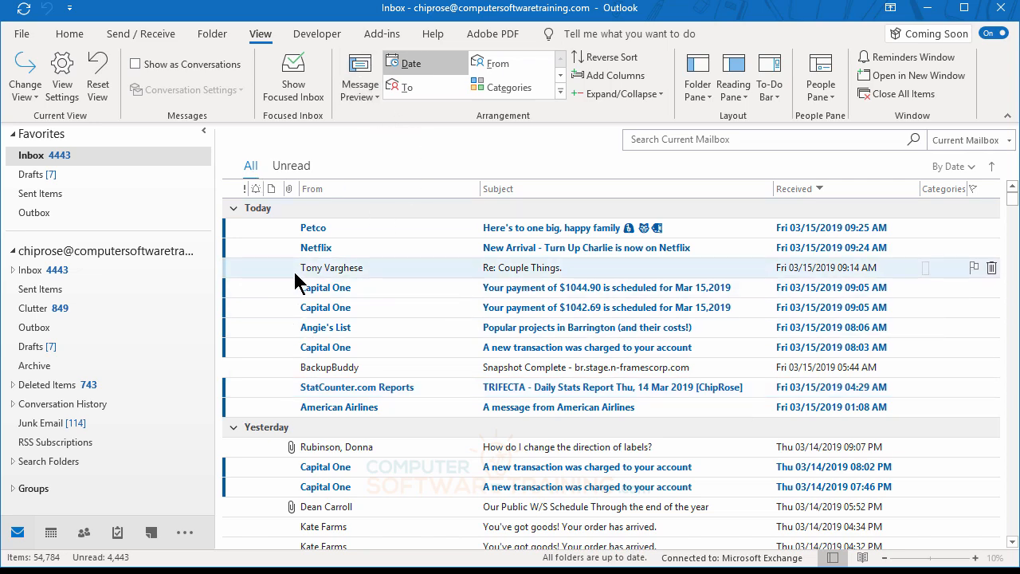
Sort the inbox by sender and browse the sender groups, including the Zillow messages
click(367, 199)
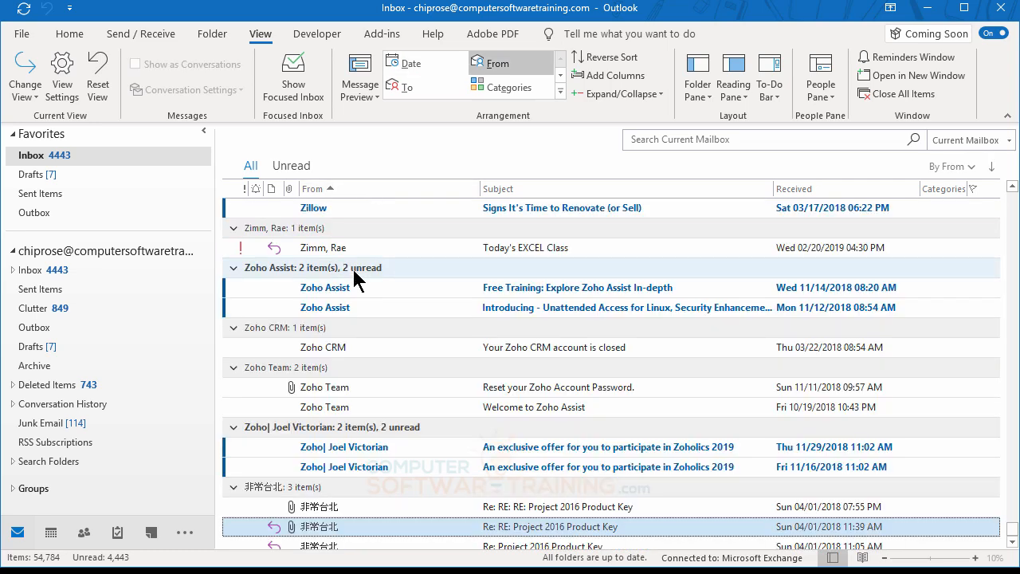
scroll(351, 283, up, 3)
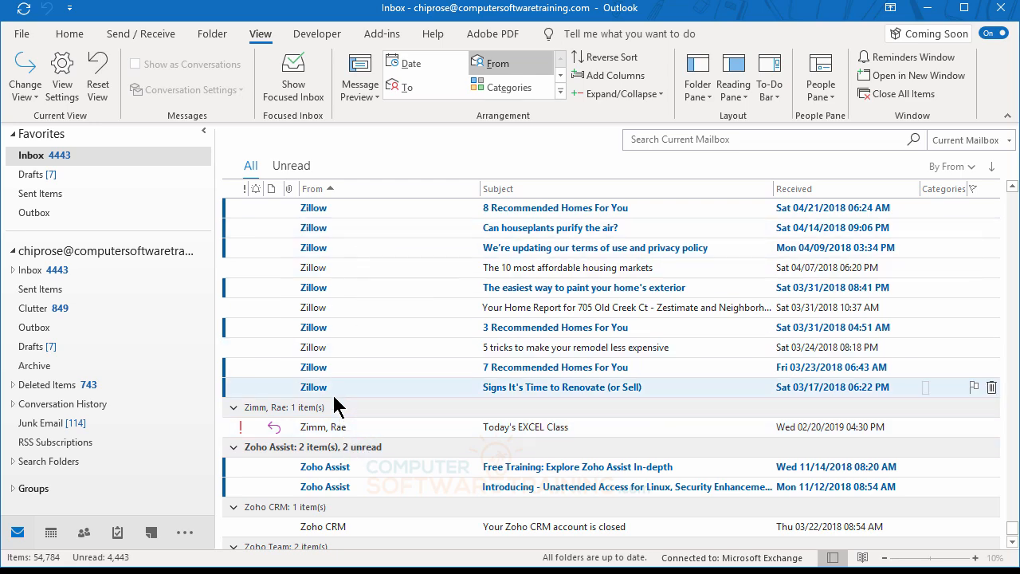
scroll(334, 405, up, 4)
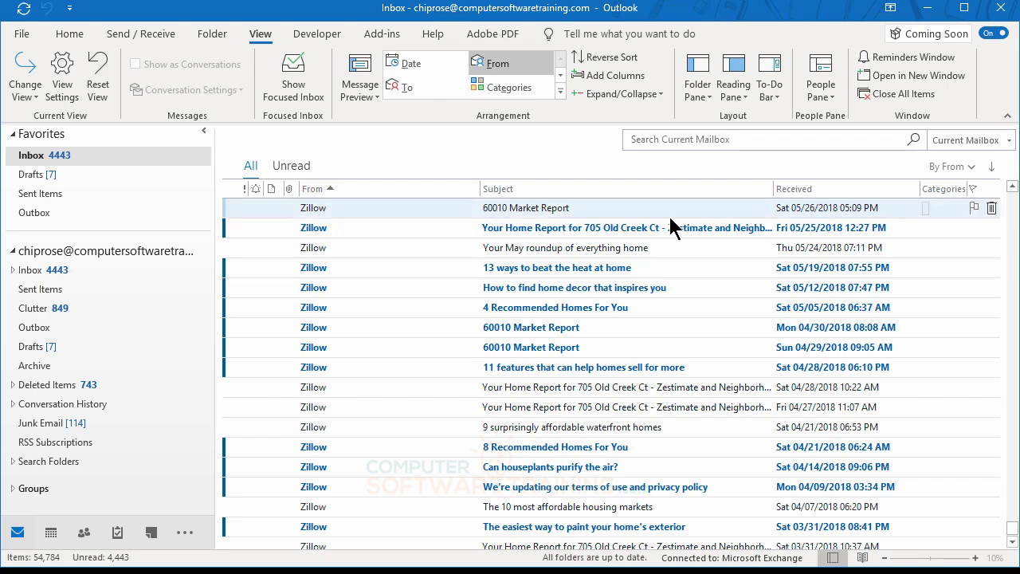
scroll(353, 314, down, 8)
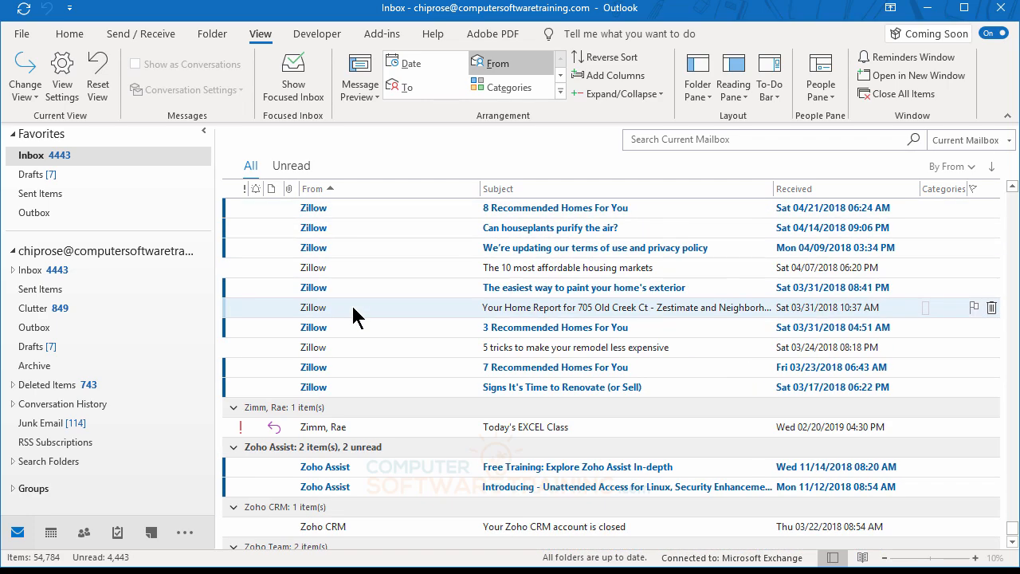
scroll(353, 314, up, 10)
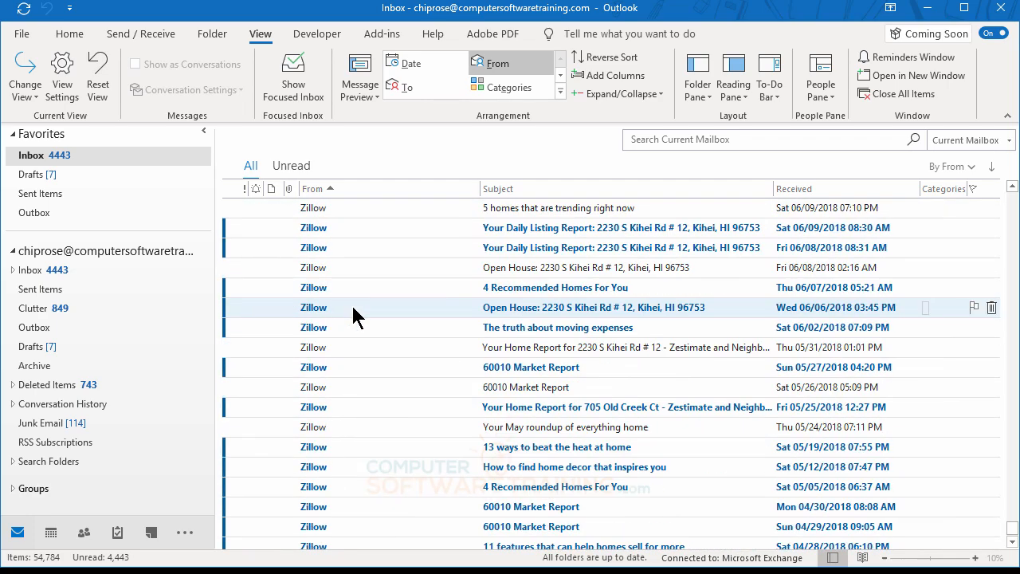
scroll(353, 314, up, 6)
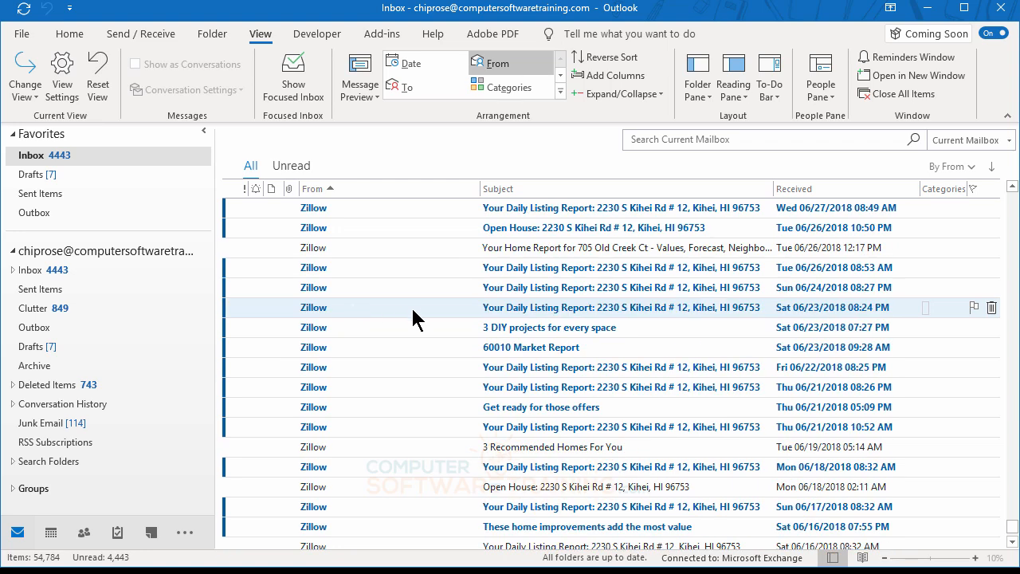
Restore the inbox's received-date order and go back to the newest messages
click(801, 190)
scroll(683, 244, up, 5)
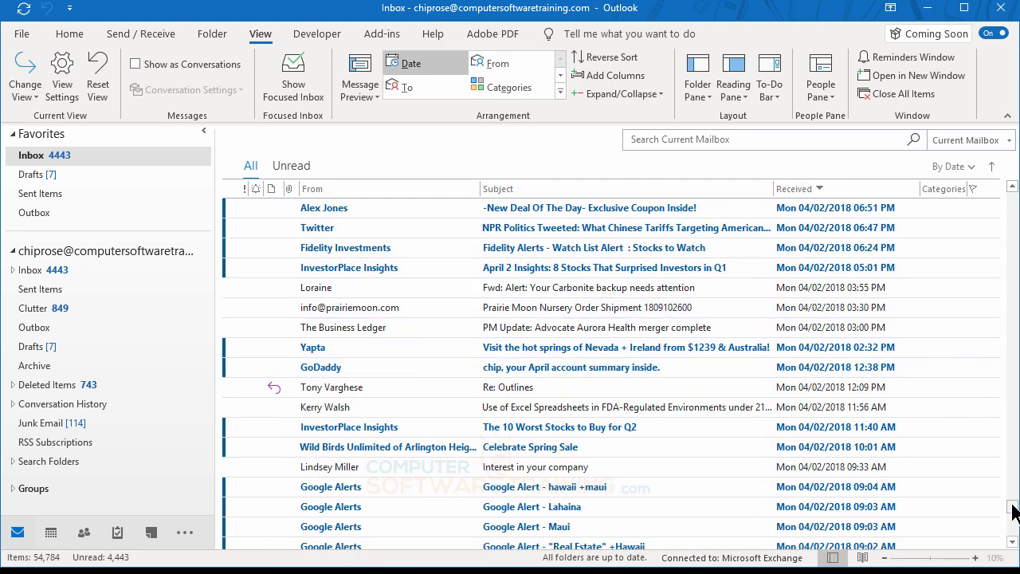
drag(1016, 508, 1015, 205)
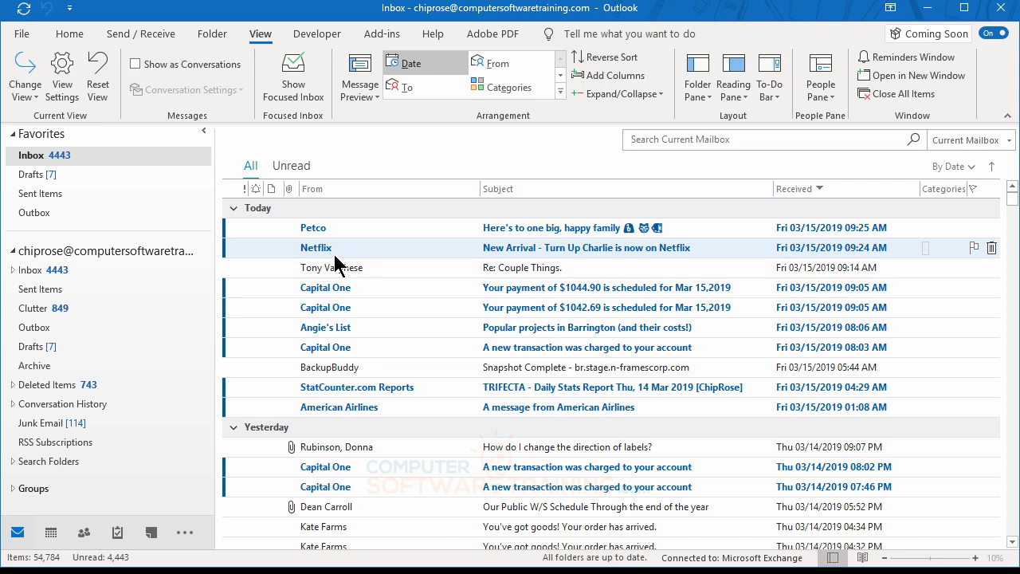
Try to group the inbox by the From field while it is still grouped automatically by date
right_click(348, 191)
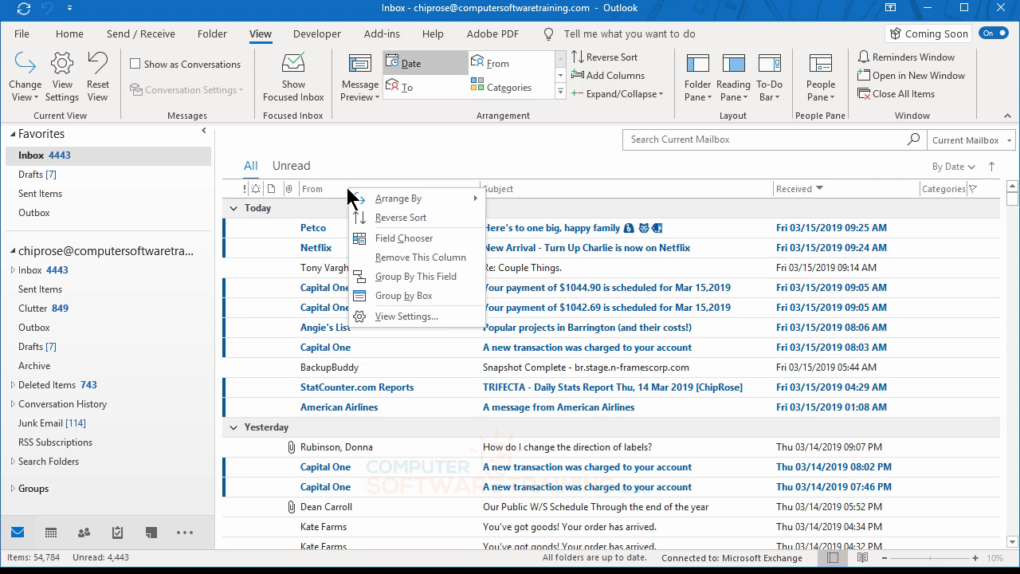
click(411, 278)
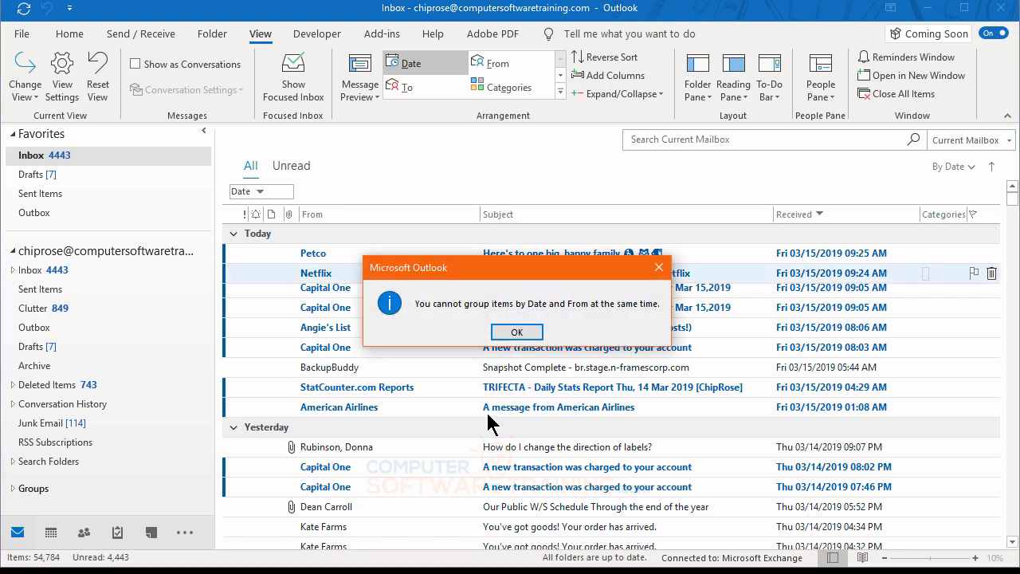
click(513, 333)
click(272, 236)
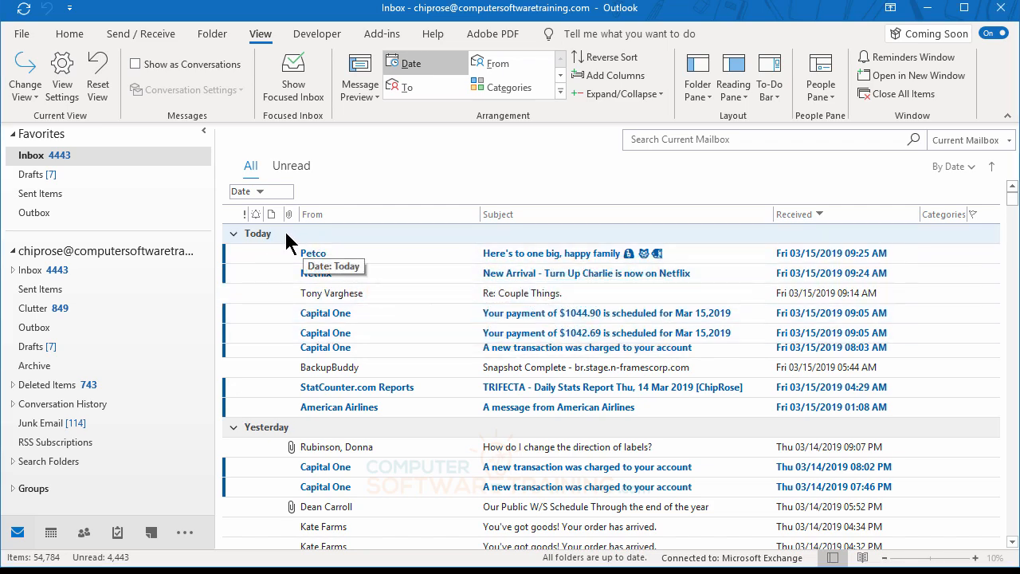
click(333, 276)
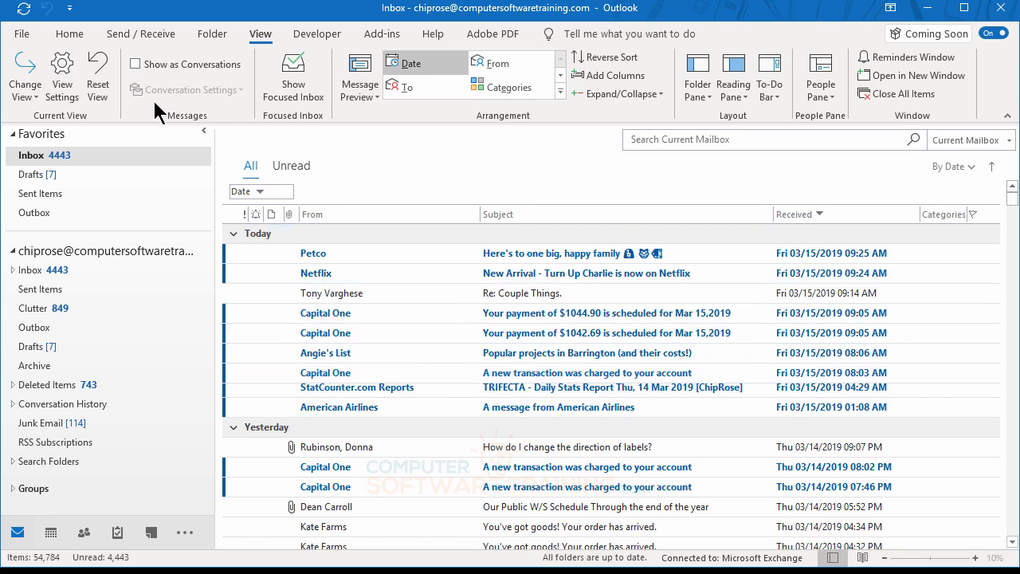
Clear the automatic grouping according to arrangement in the view settings and check the ungrouped inbox from its newest message
click(65, 83)
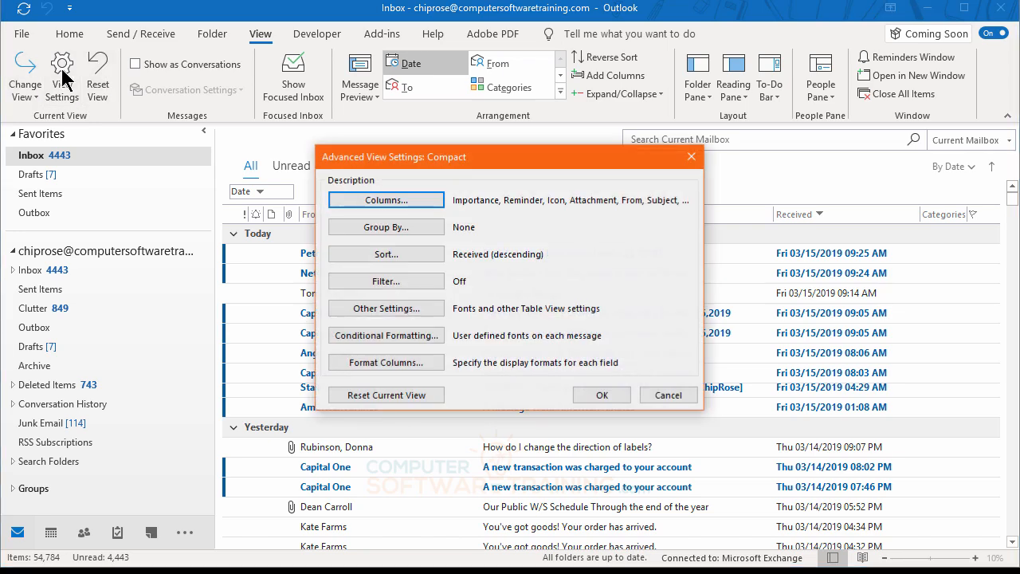
click(394, 227)
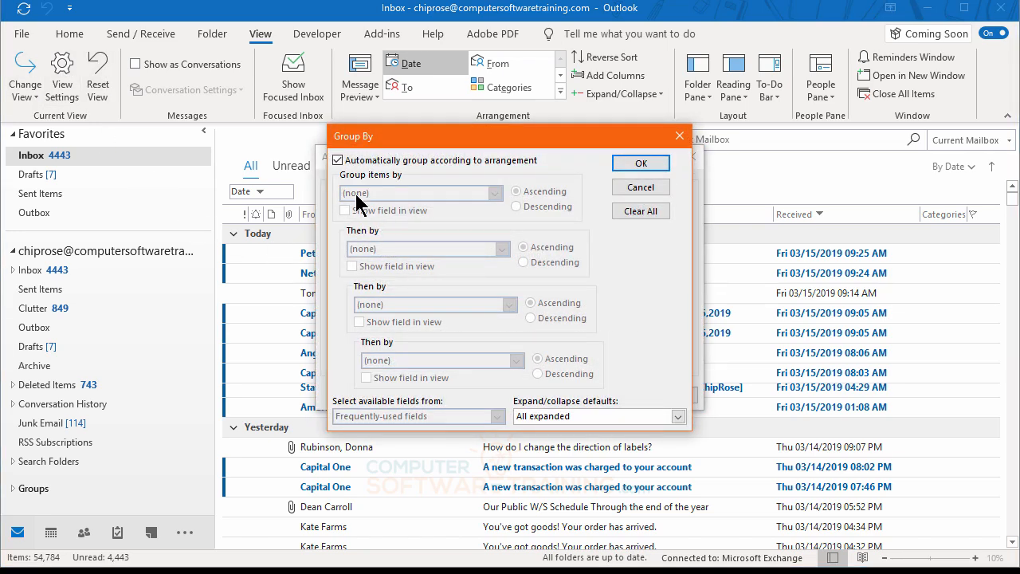
click(337, 159)
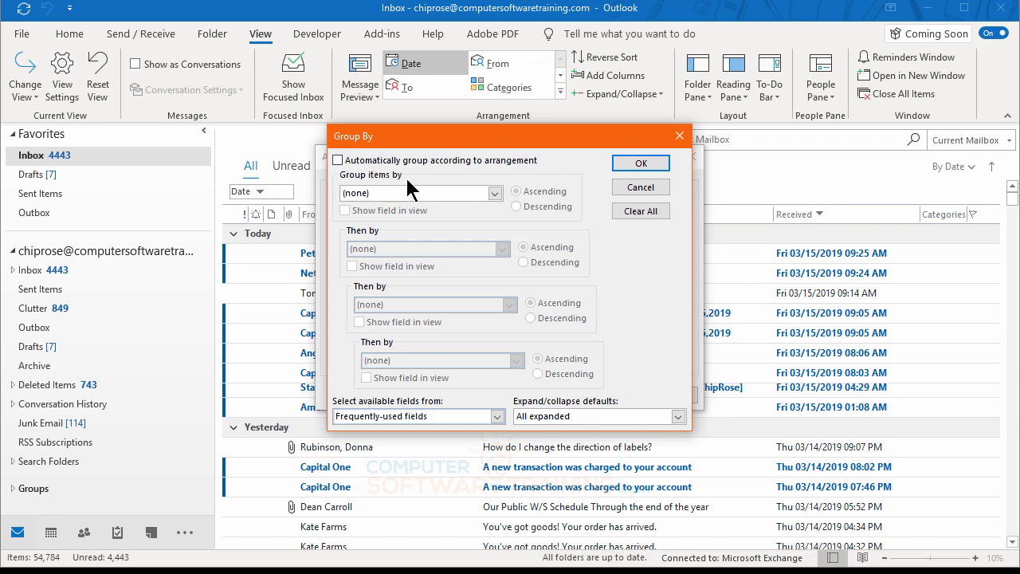
click(640, 166)
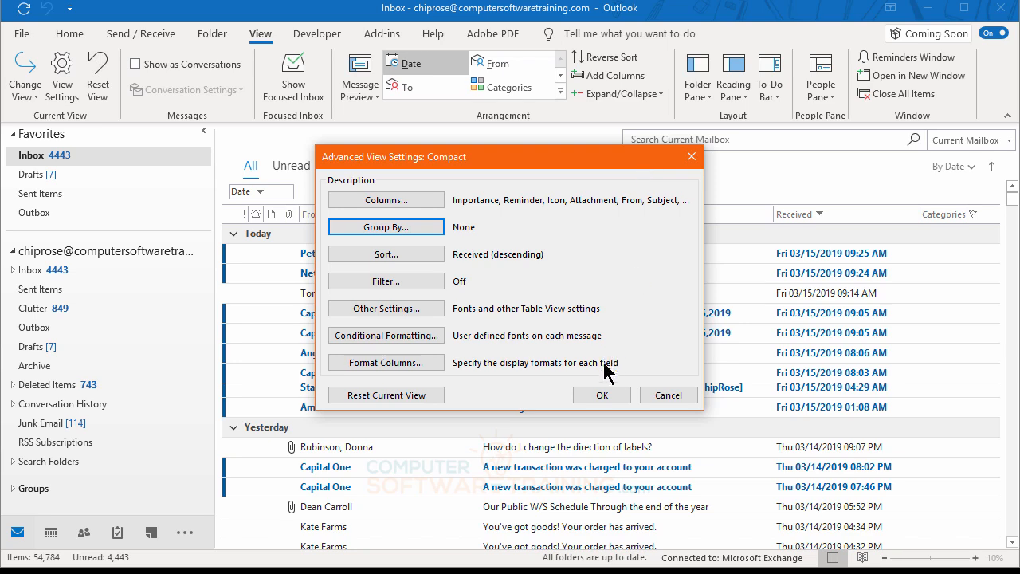
click(607, 395)
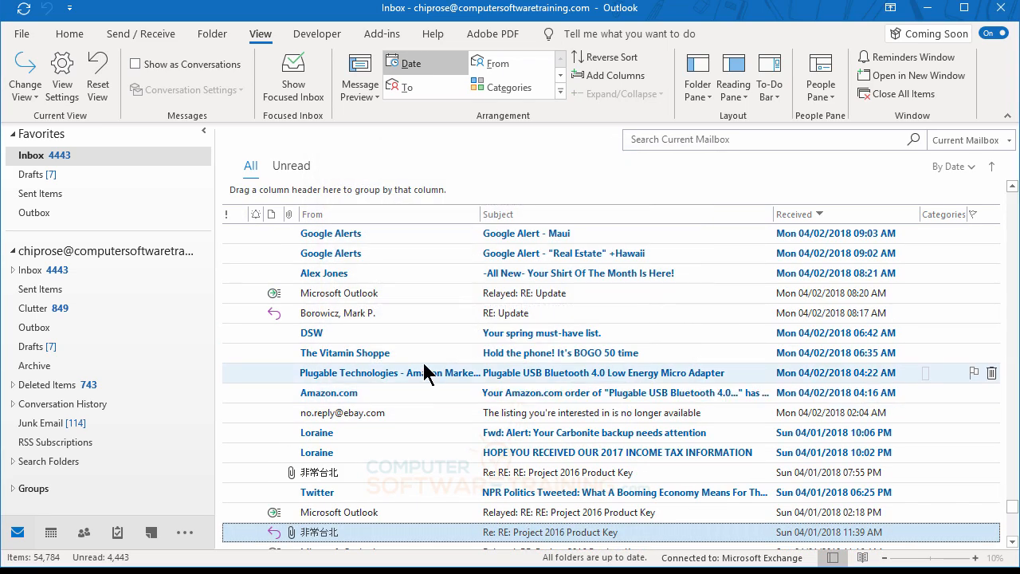
scroll(351, 331, up, 4)
scroll(350, 330, up, 10)
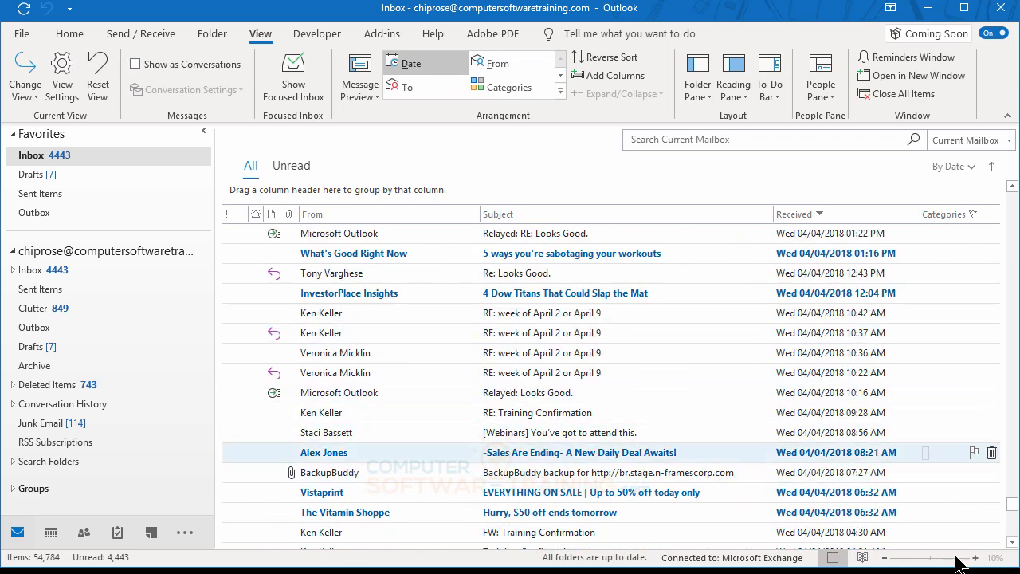
drag(1014, 505, 1017, 249)
drag(1017, 205, 1013, 191)
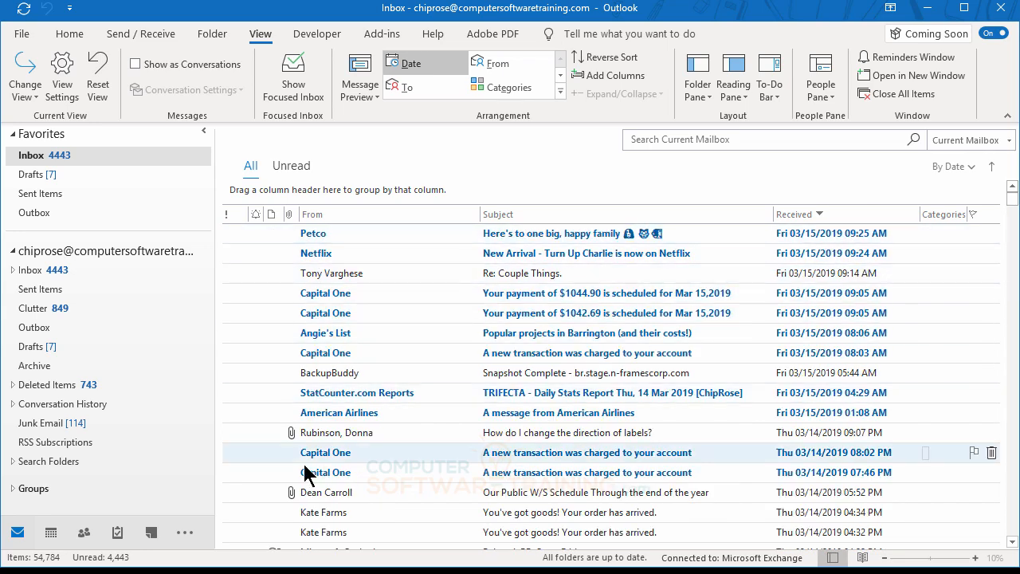
Group the inbox by the From field and look through the sender groups up to the first ones
right_click(326, 222)
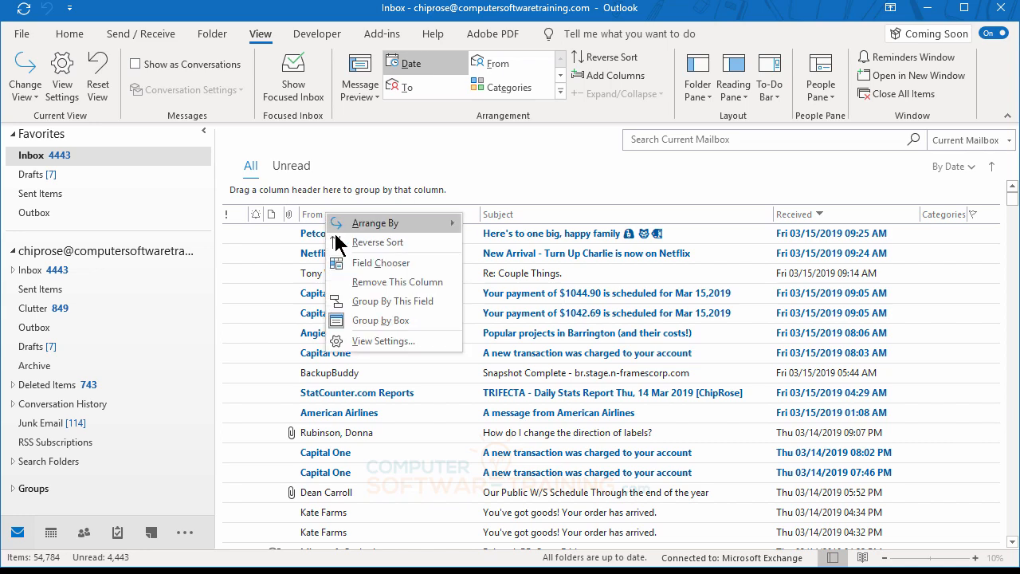
click(380, 309)
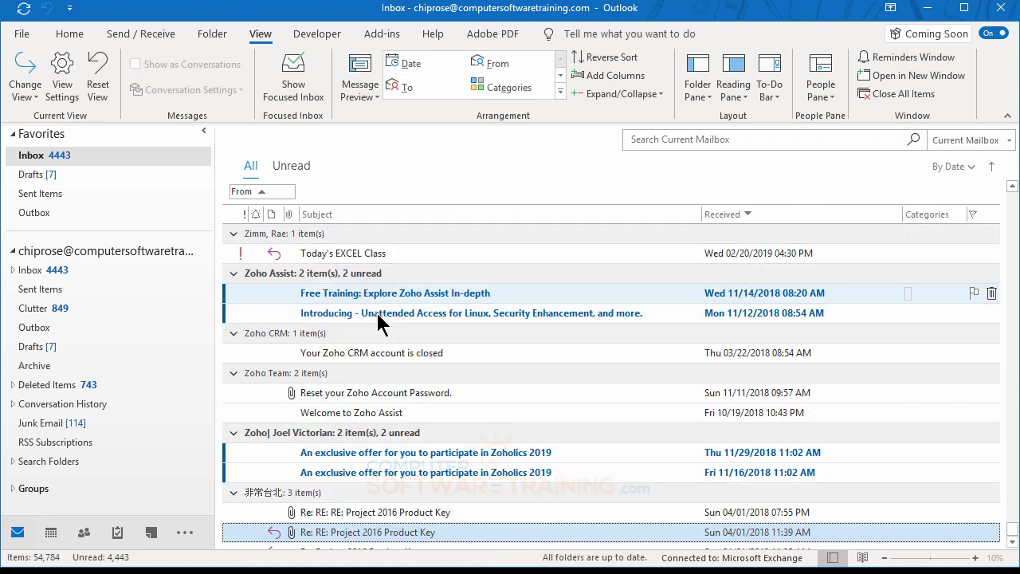
scroll(395, 397, up, 8)
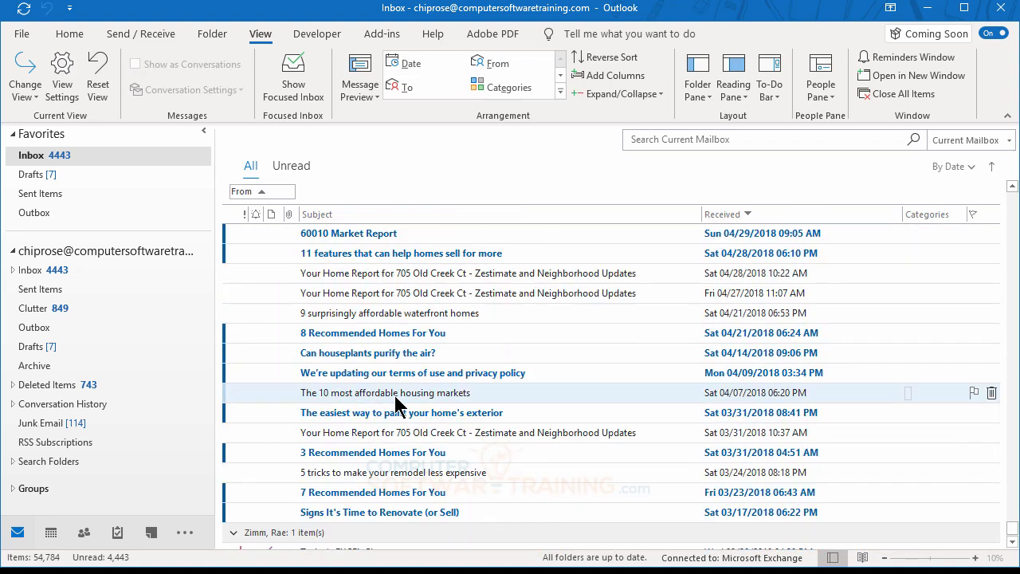
scroll(393, 394, up, 5)
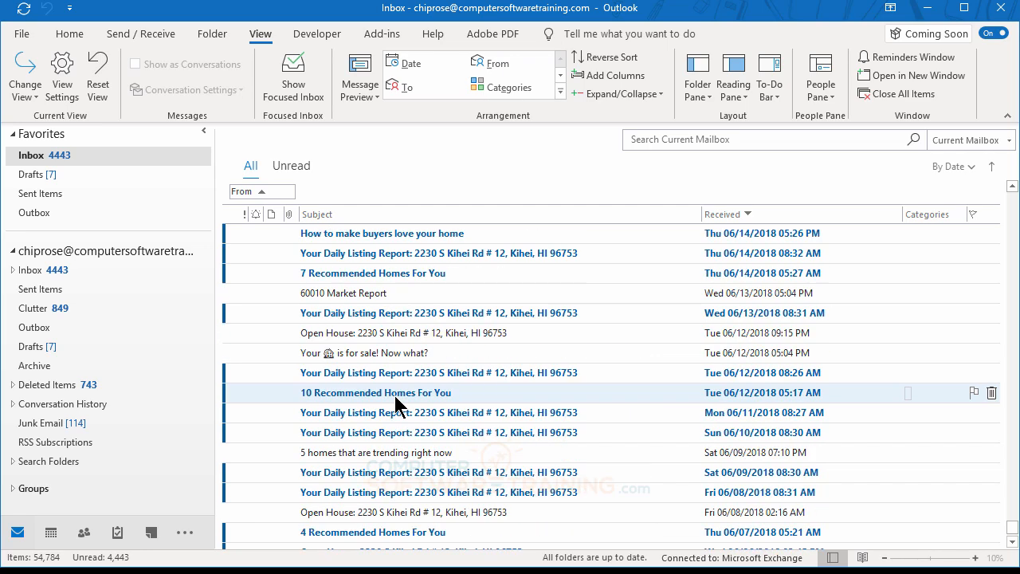
drag(1012, 527, 1012, 428)
drag(1012, 214, 1012, 199)
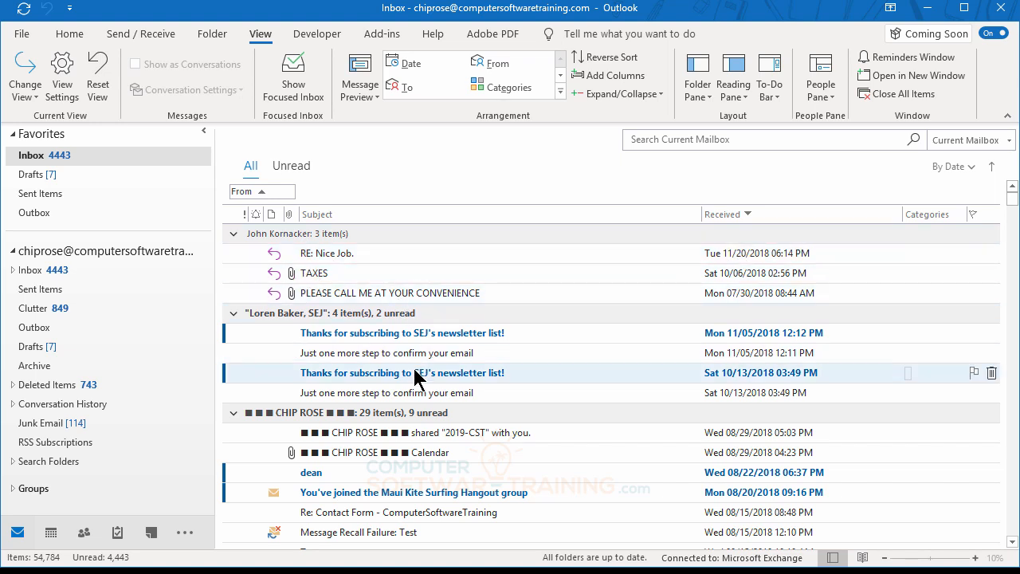
Look through the first sender groups of the inbox and how their messages are ordered by received date
scroll(526, 375, down, 2)
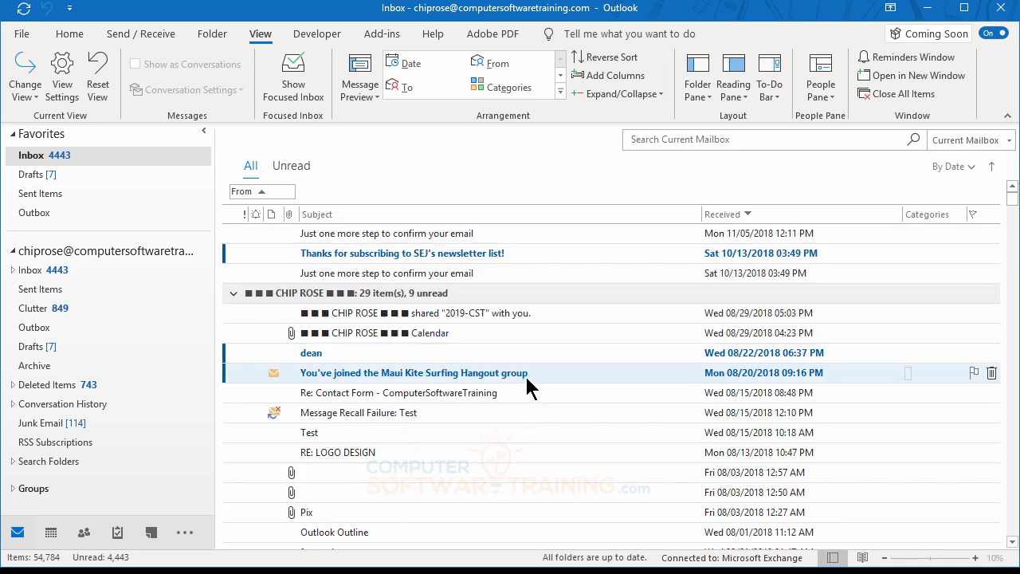
scroll(465, 385, down, 8)
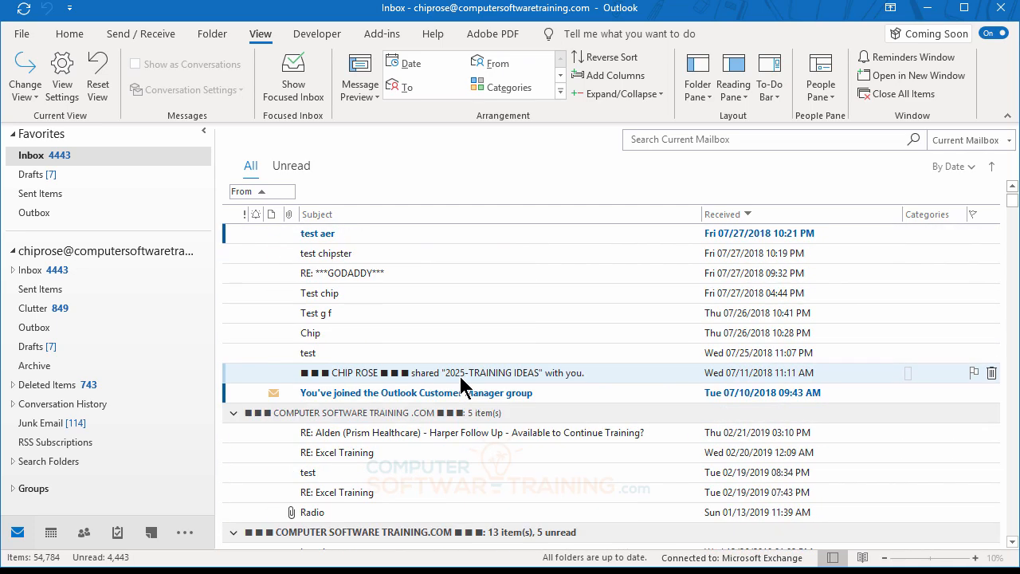
scroll(464, 385, down, 5)
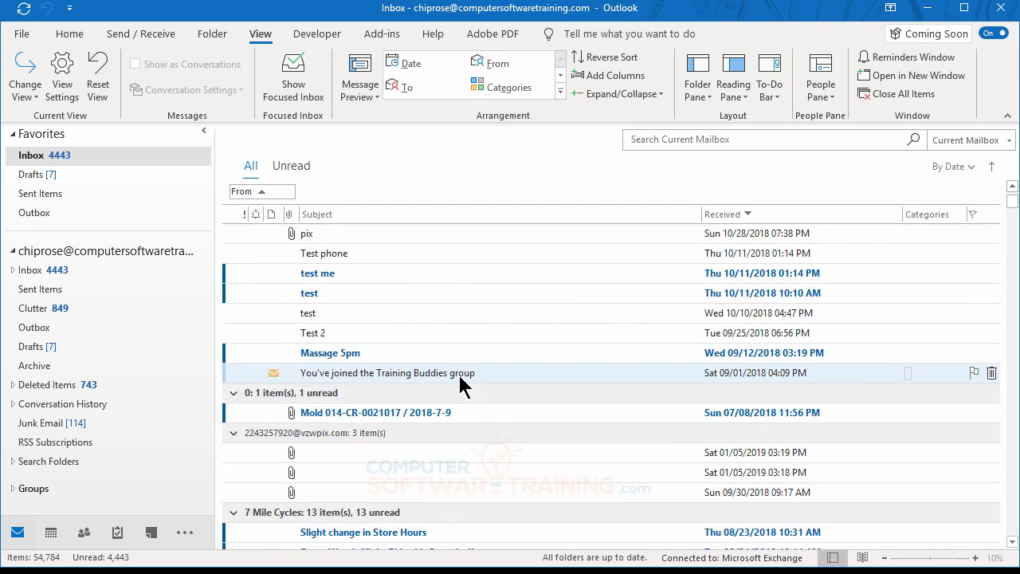
scroll(460, 385, down, 3)
scroll(460, 385, up, 9)
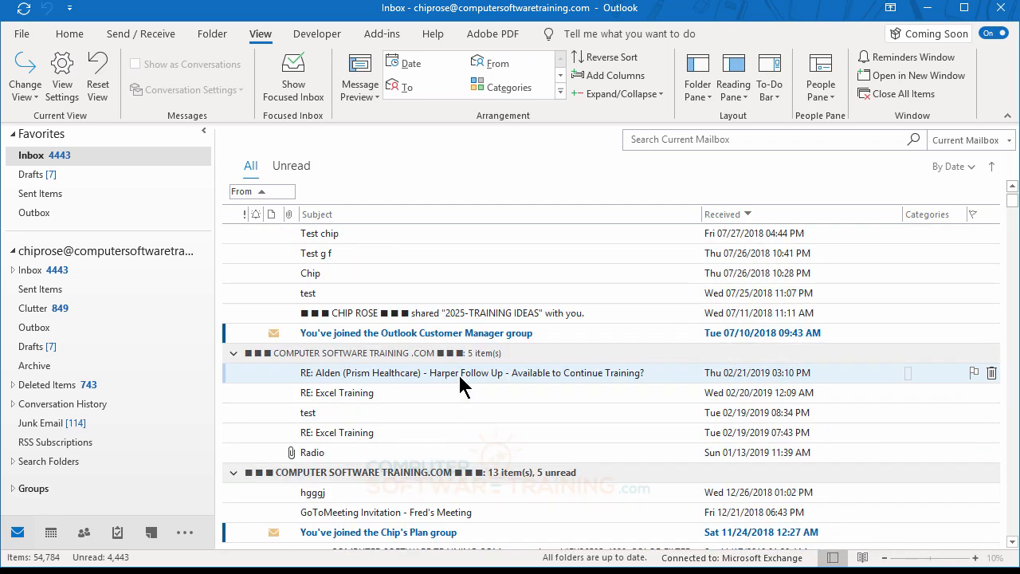
scroll(464, 385, up, 8)
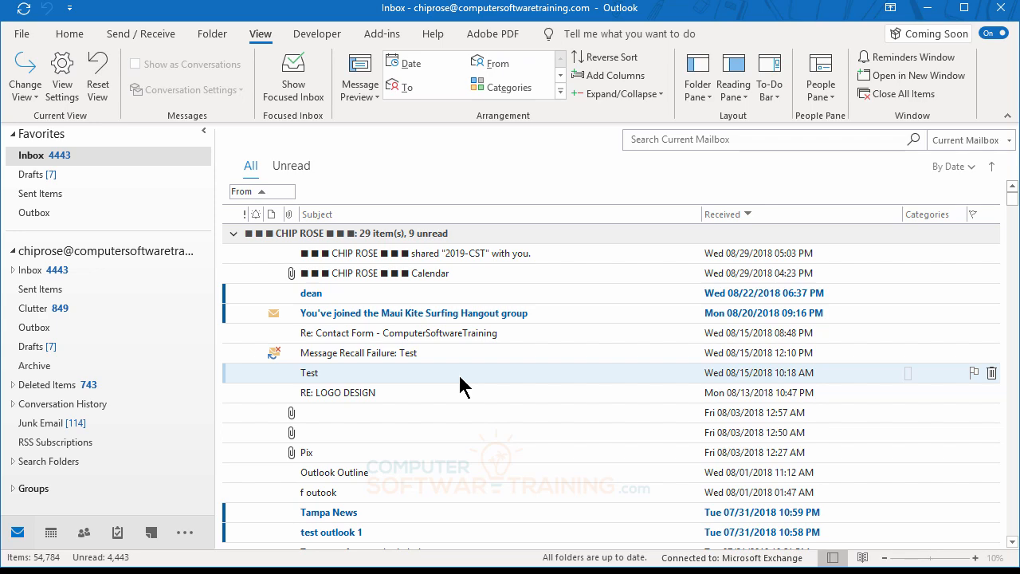
scroll(462, 381, up, 3)
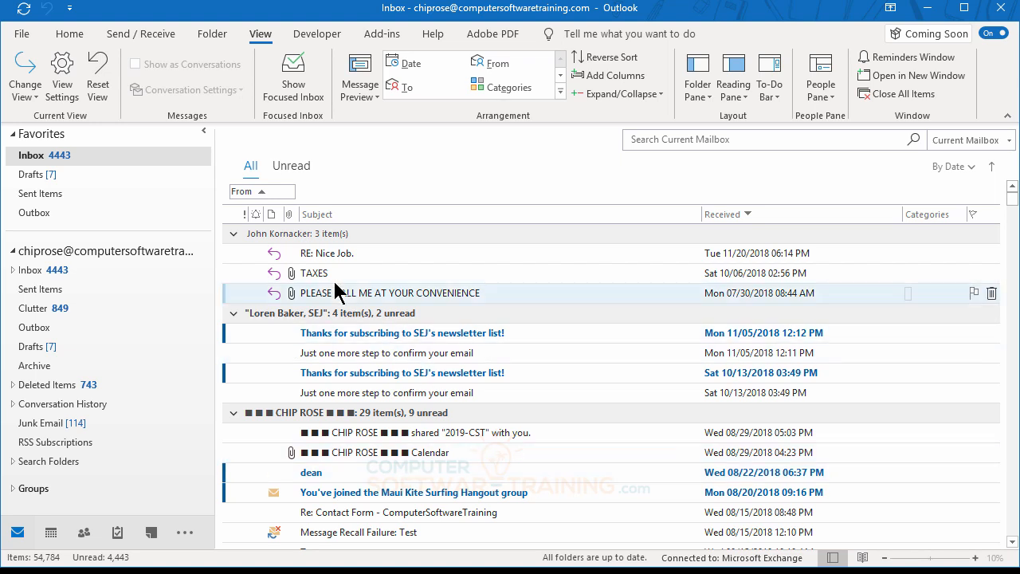
Stop grouping the inbox by the From field and place the From column directly before Subject
right_click(275, 200)
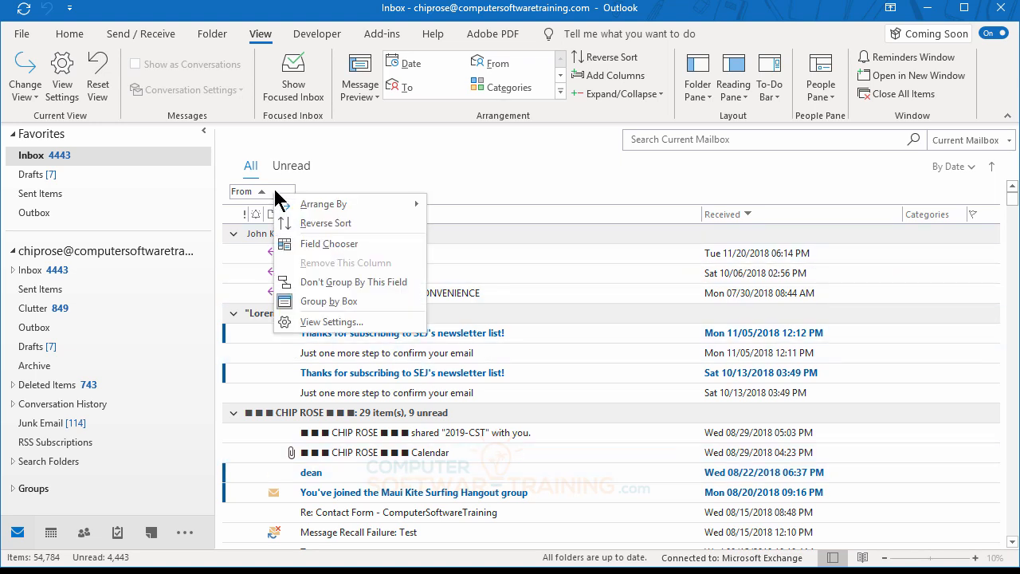
click(348, 283)
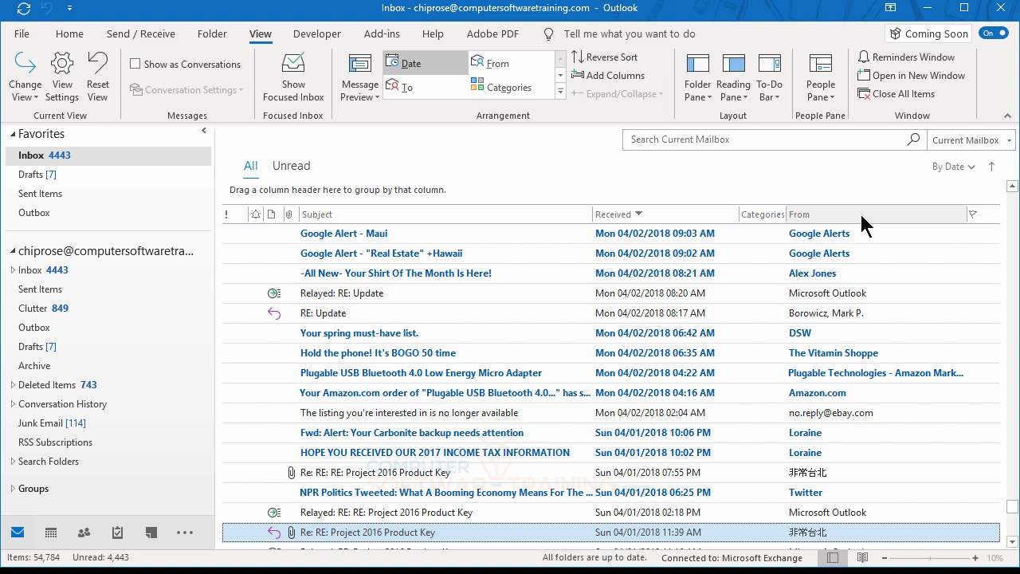
drag(863, 225, 325, 228)
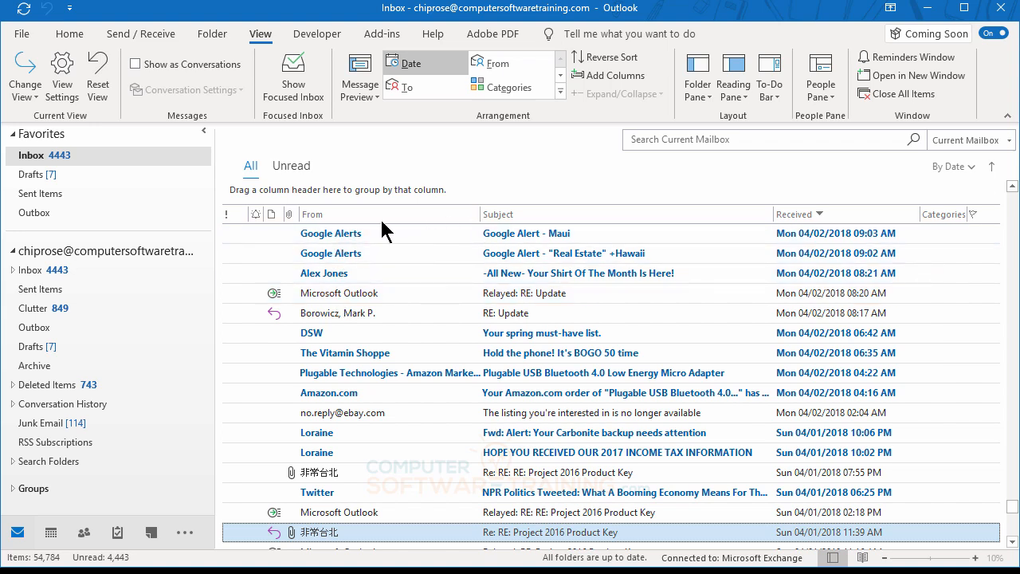
Regroup the inbox by moving the From column into the grouping area and look over the sender groups
drag(337, 216, 320, 195)
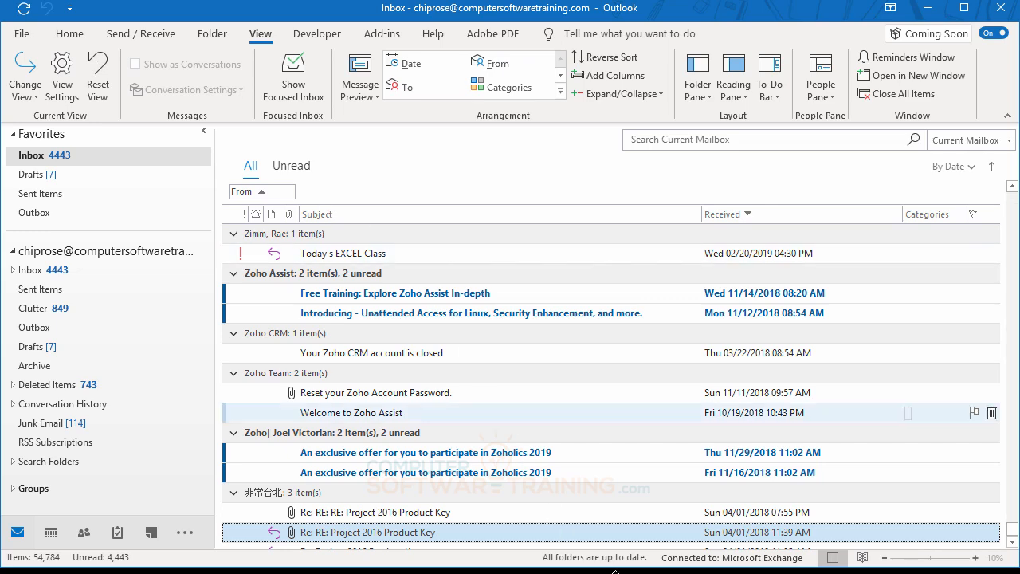
scroll(494, 399, up, 8)
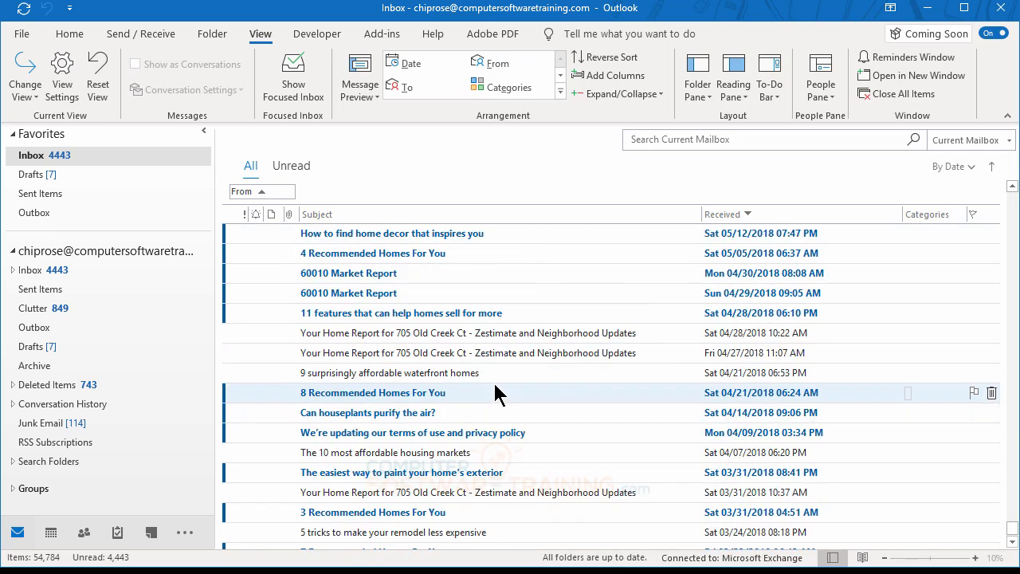
Remove the From grouping again and put the From column back in front of Subject
right_click(285, 197)
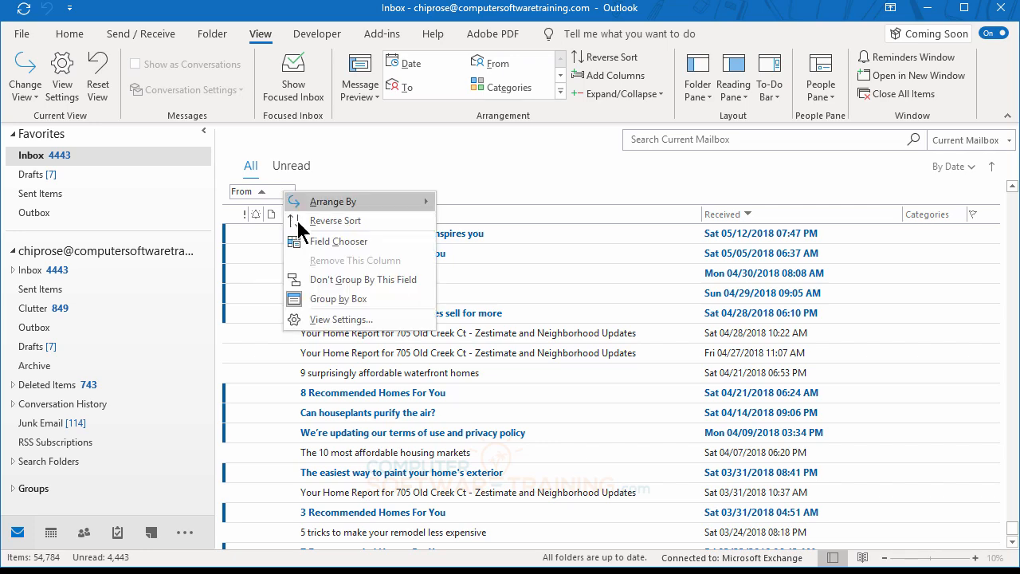
click(340, 280)
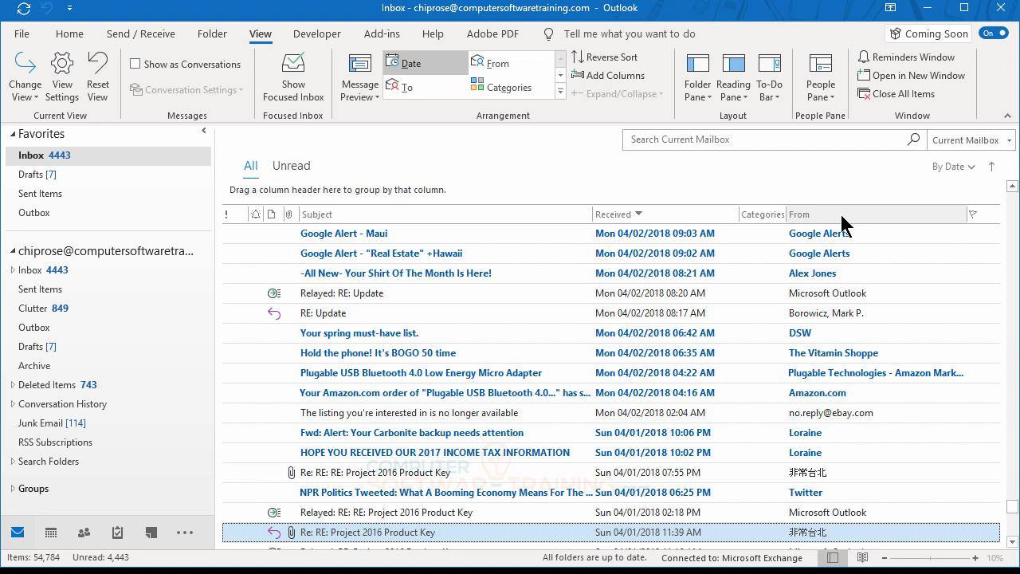
drag(845, 225, 335, 229)
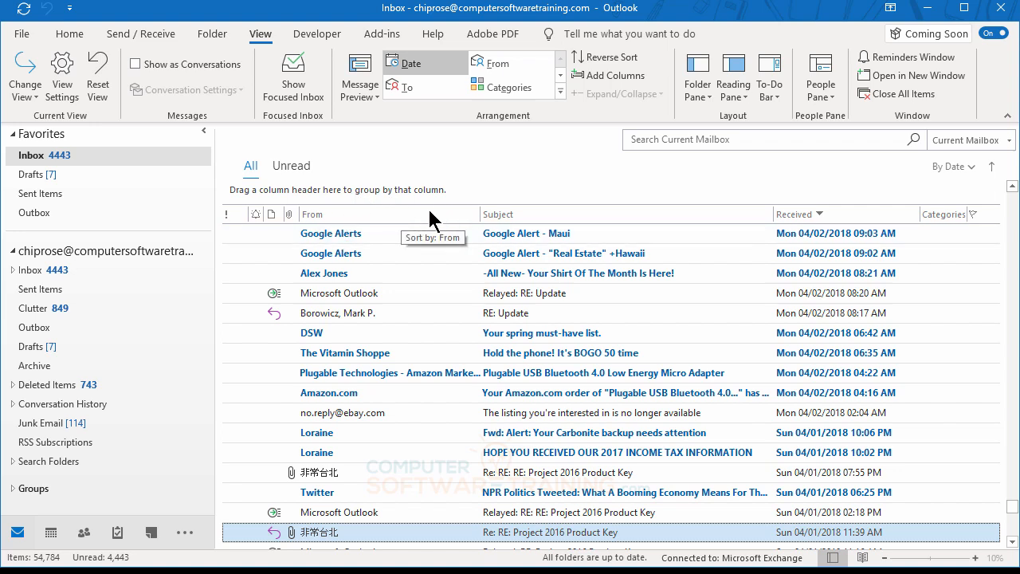
Hide the Group By box above the inbox's column headings
right_click(387, 214)
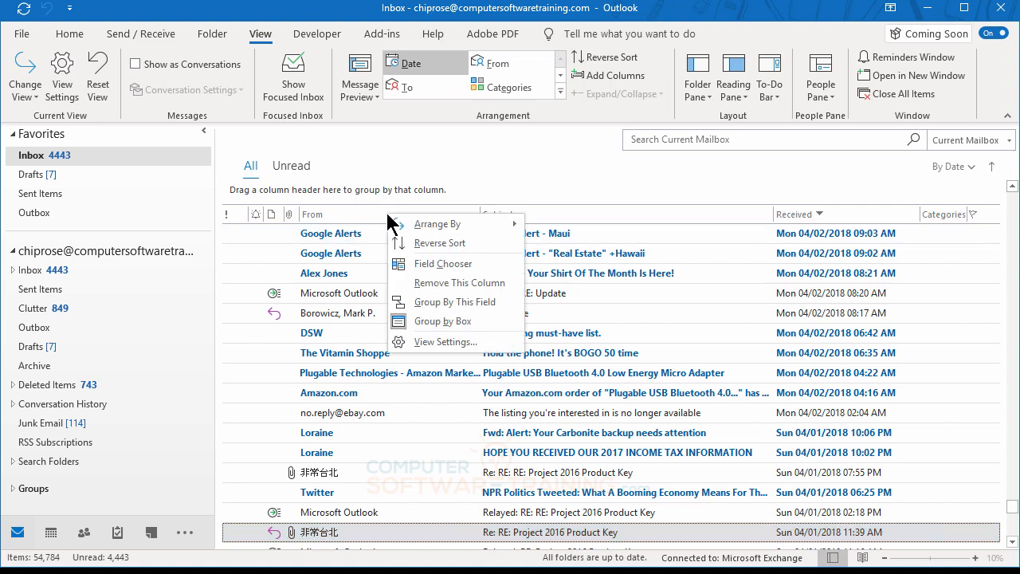
click(447, 328)
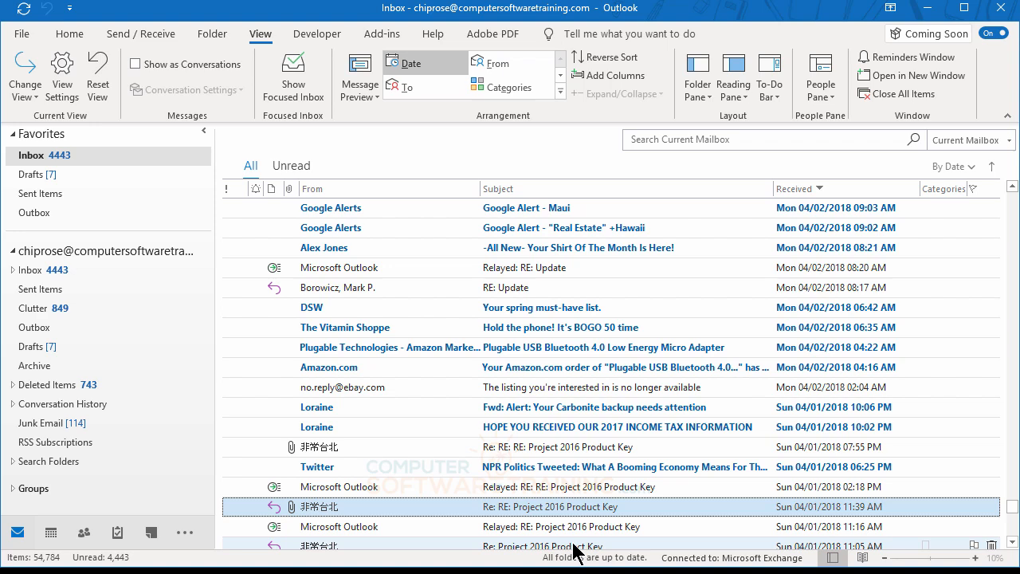
scroll(948, 449, up, 1)
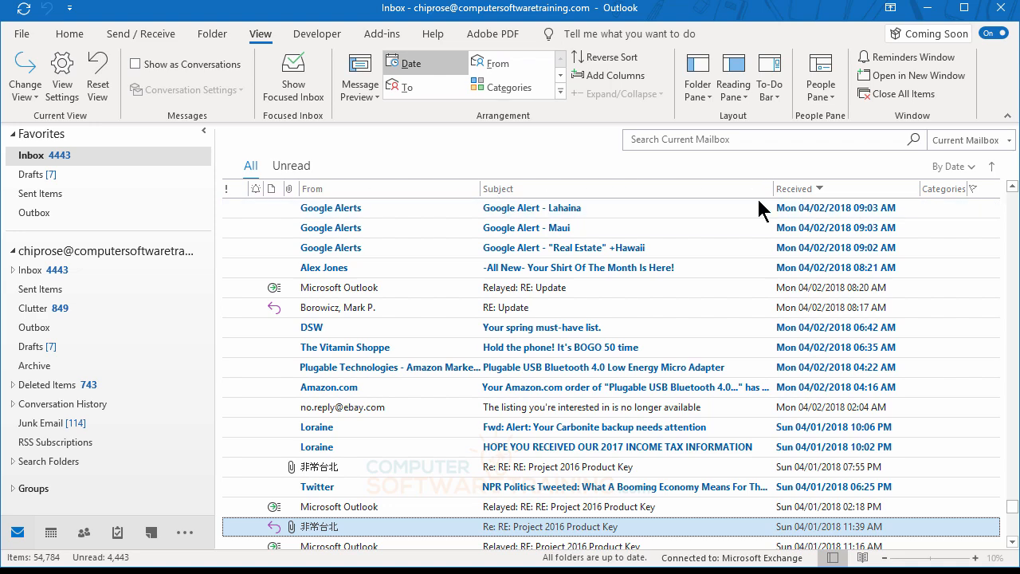
Remove the From column from the inbox by pulling its heading off the header row
click(370, 195)
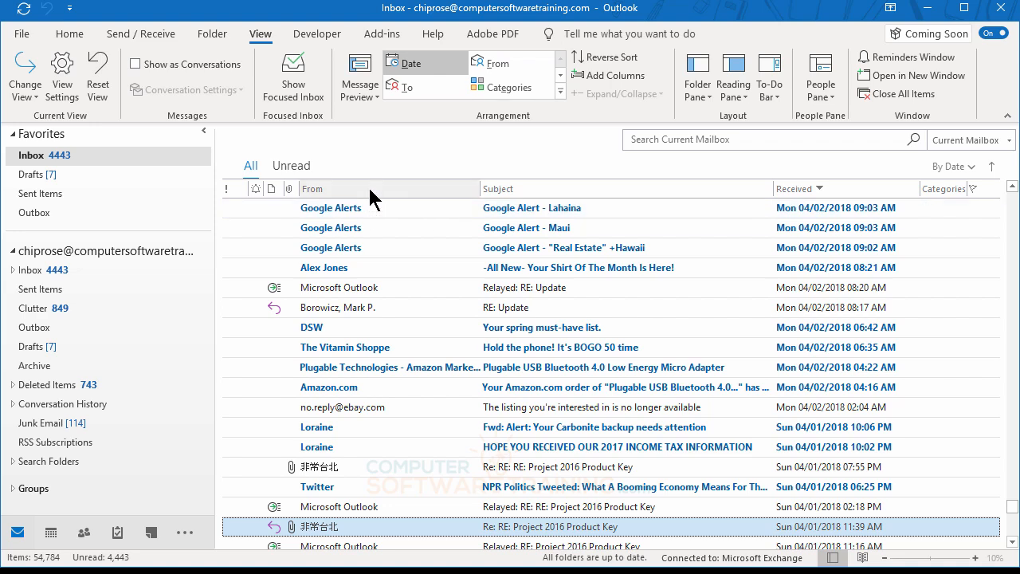
drag(369, 199, 555, 224)
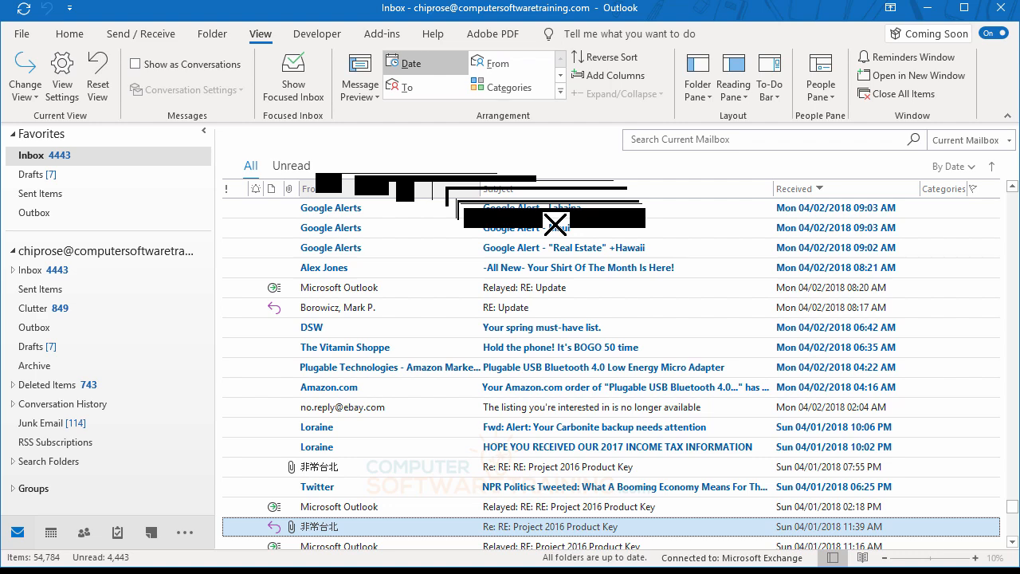
drag(556, 224, 555, 224)
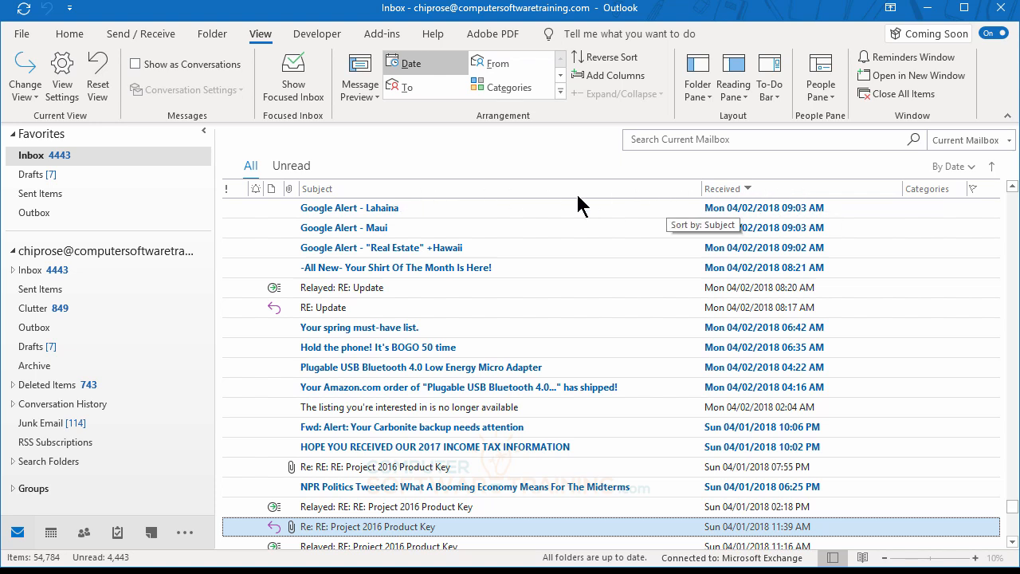
Add the From field from the Field Chooser's All Mail fields before Subject and widen its column
right_click(518, 190)
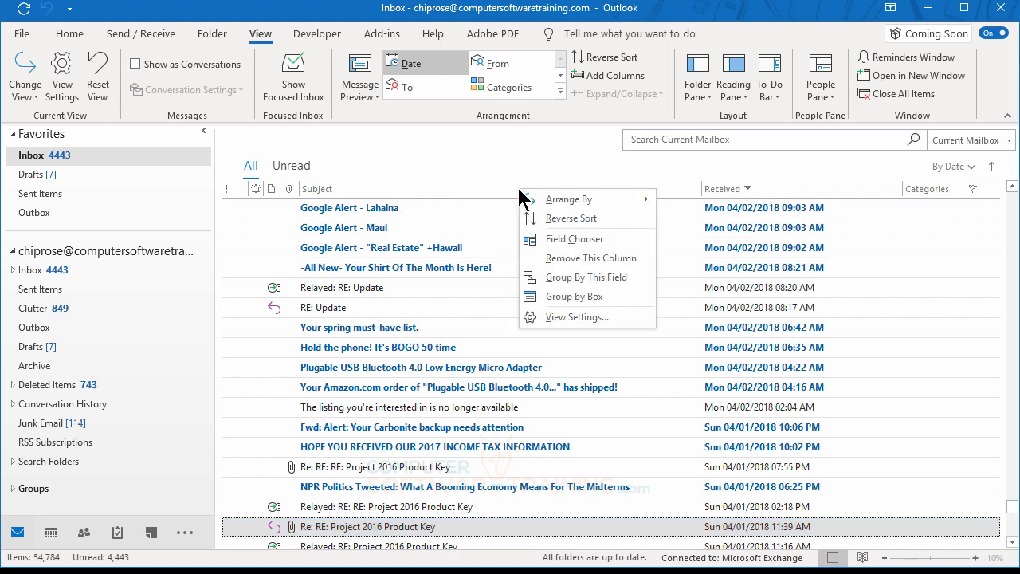
click(574, 238)
drag(960, 256, 731, 228)
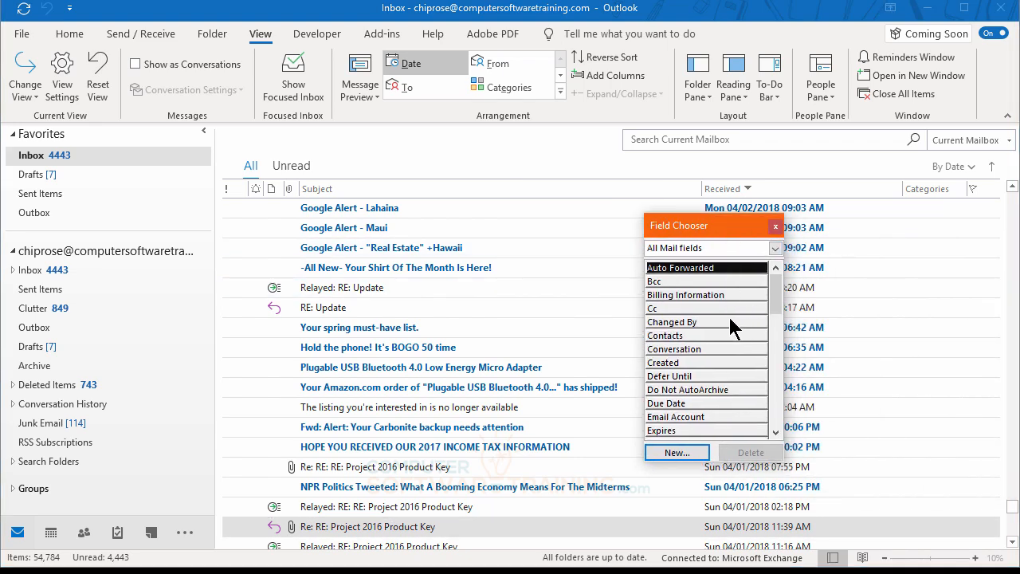
drag(775, 301, 775, 323)
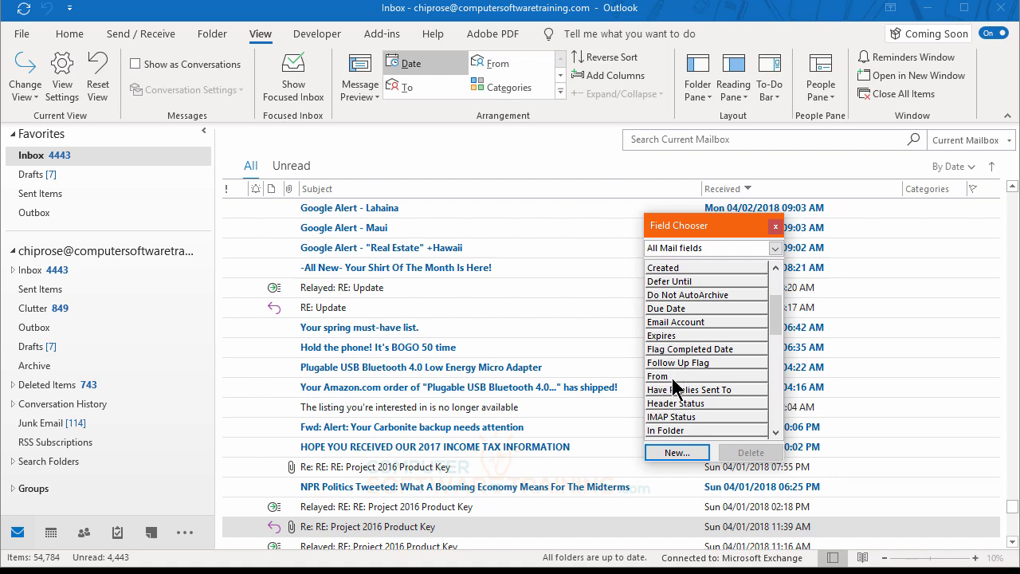
drag(673, 373, 318, 200)
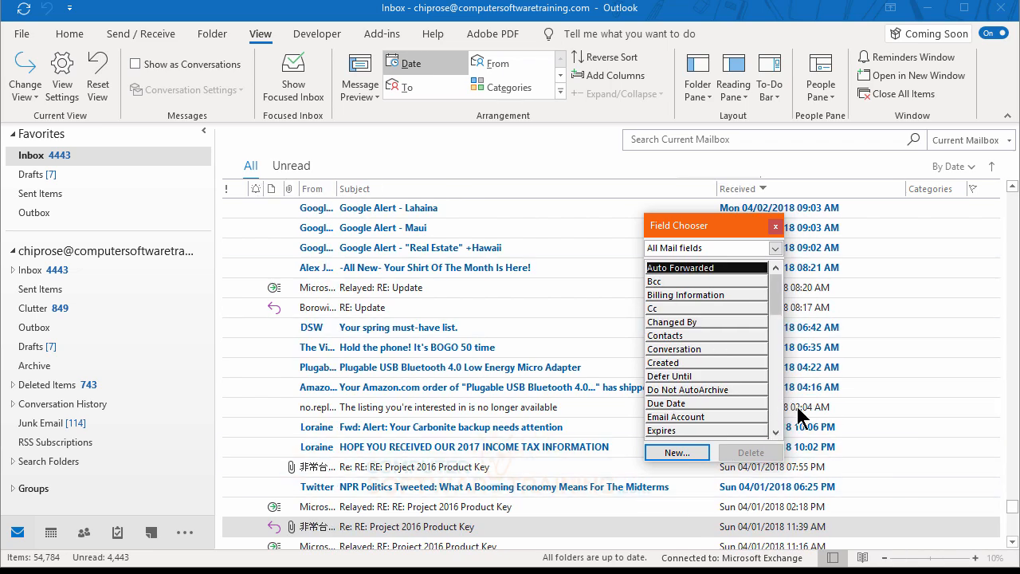
click(774, 225)
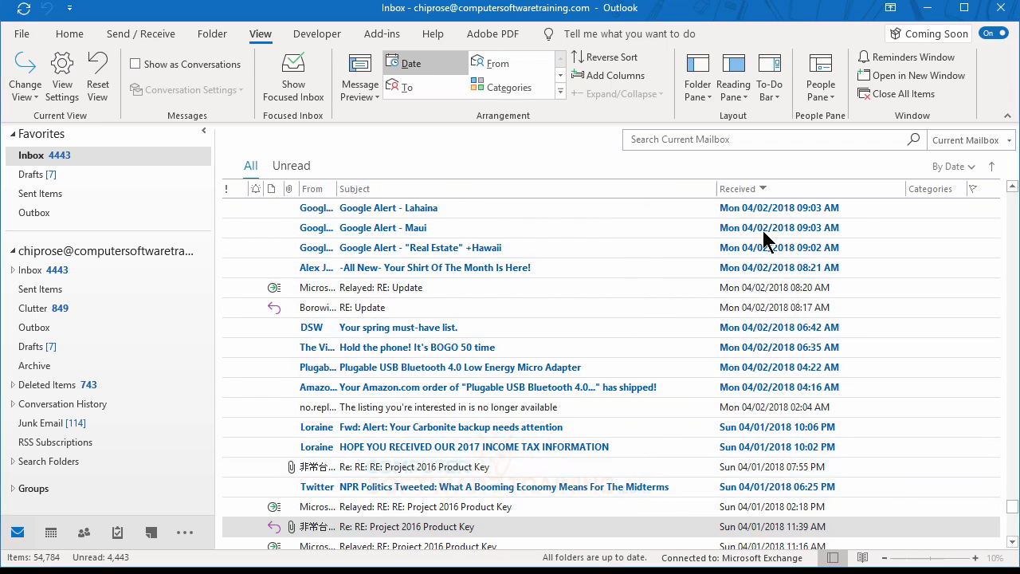
drag(339, 189, 538, 191)
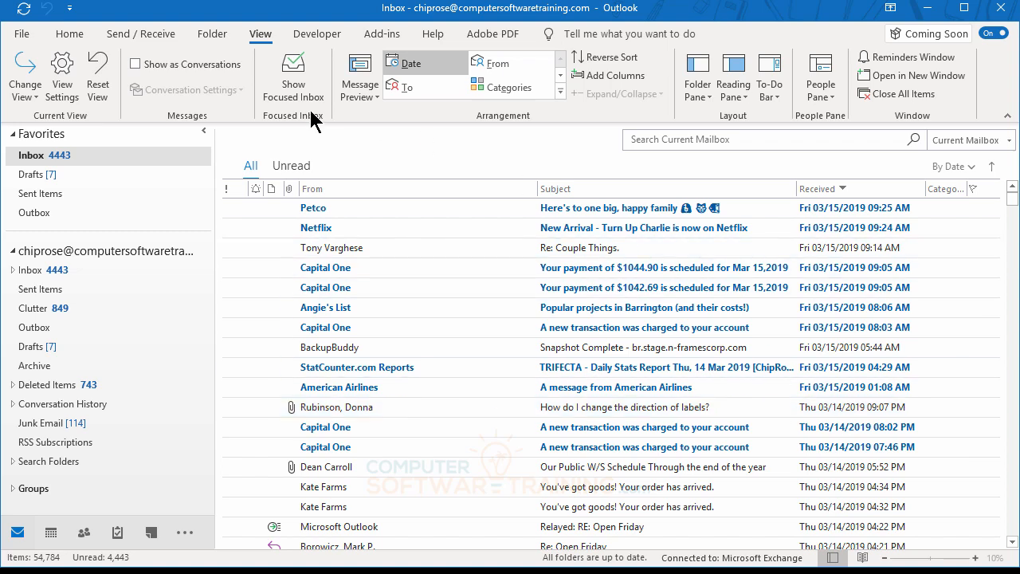
Enable automatic grouping according to arrangement in the view settings and look through the date groups from the newest message
click(64, 89)
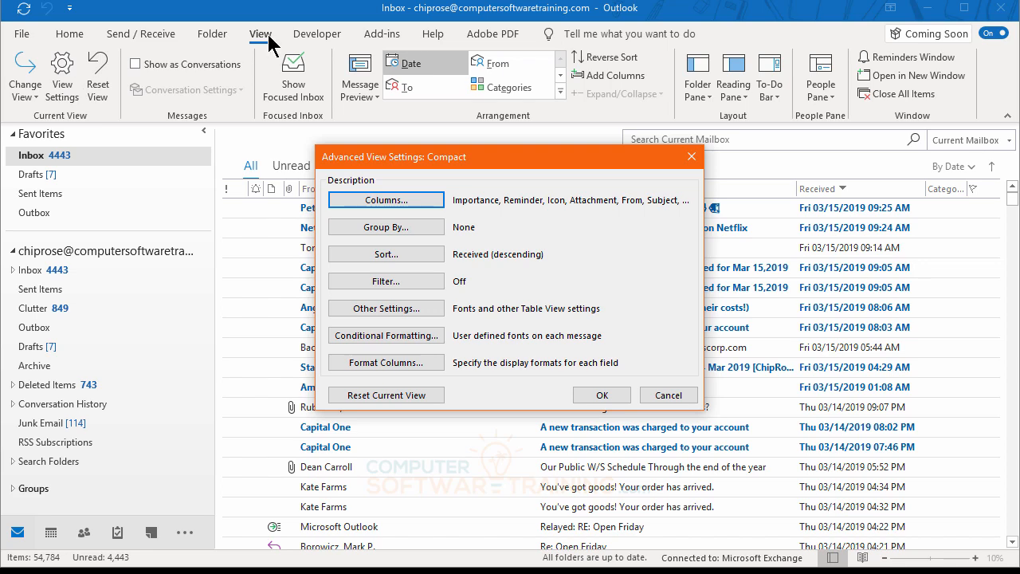
click(387, 232)
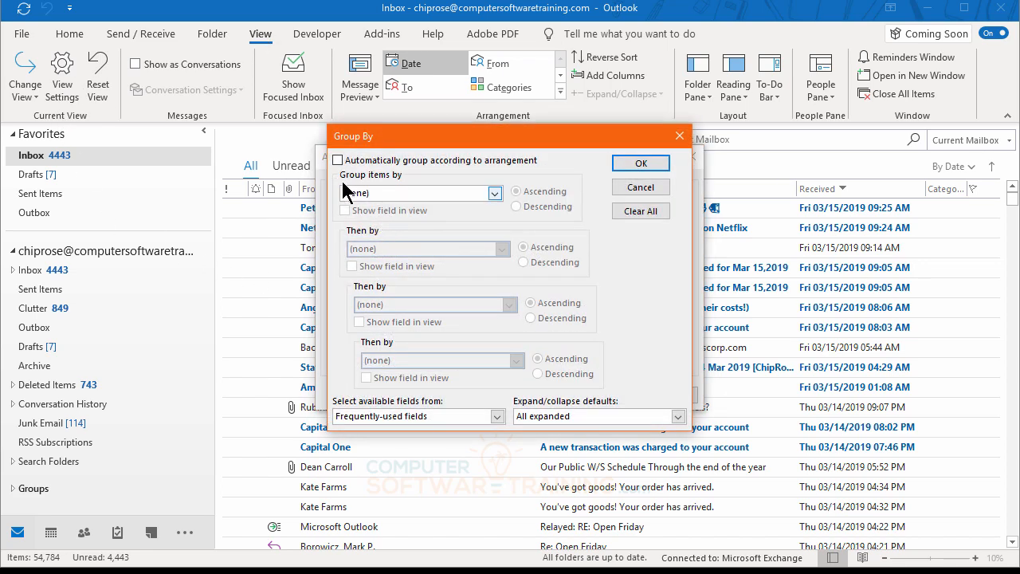
click(338, 159)
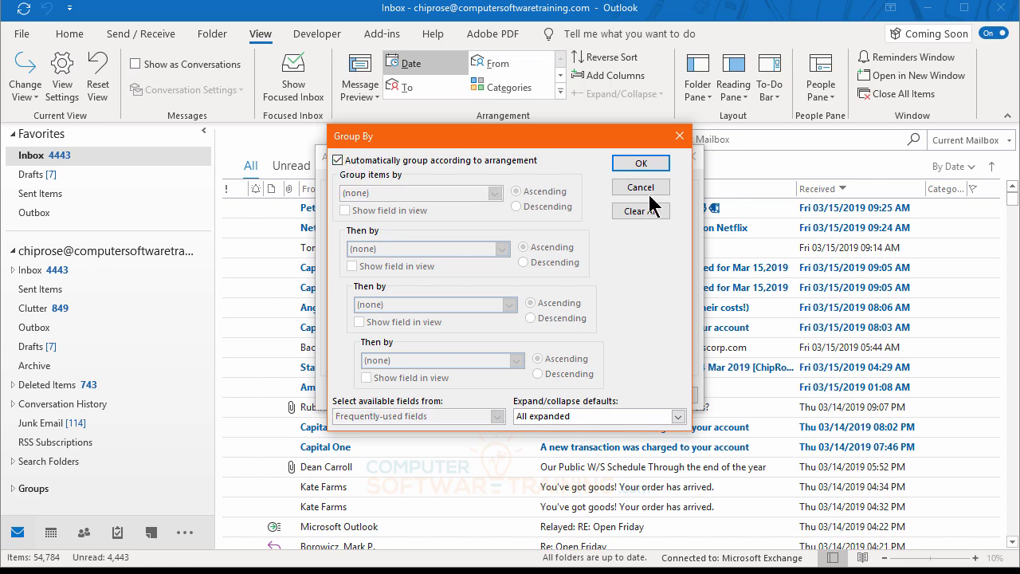
click(641, 163)
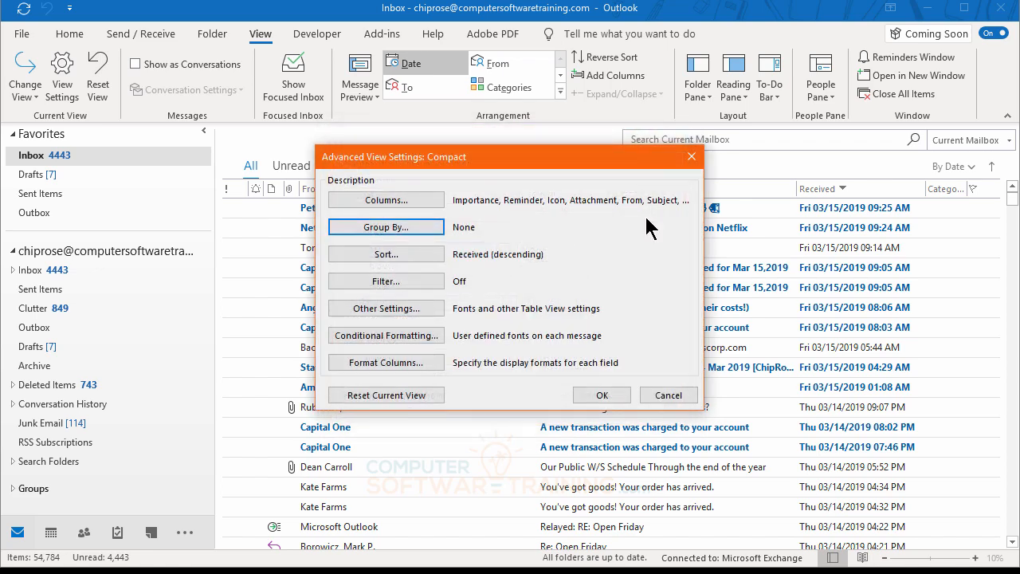
click(601, 396)
scroll(535, 388, up, 10)
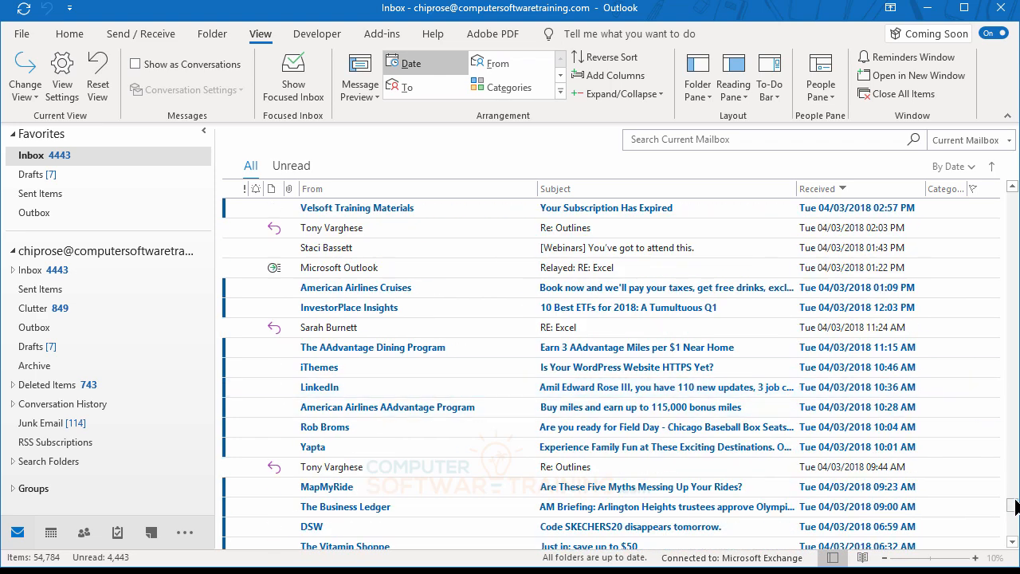
drag(1012, 505, 1013, 214)
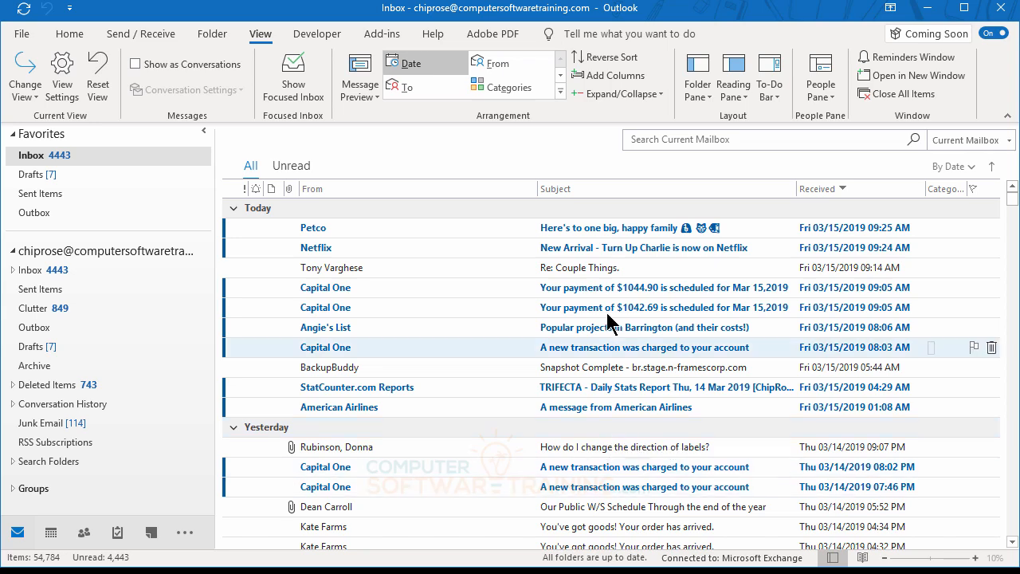
scroll(627, 365, down, 4)
scroll(626, 368, up, 4)
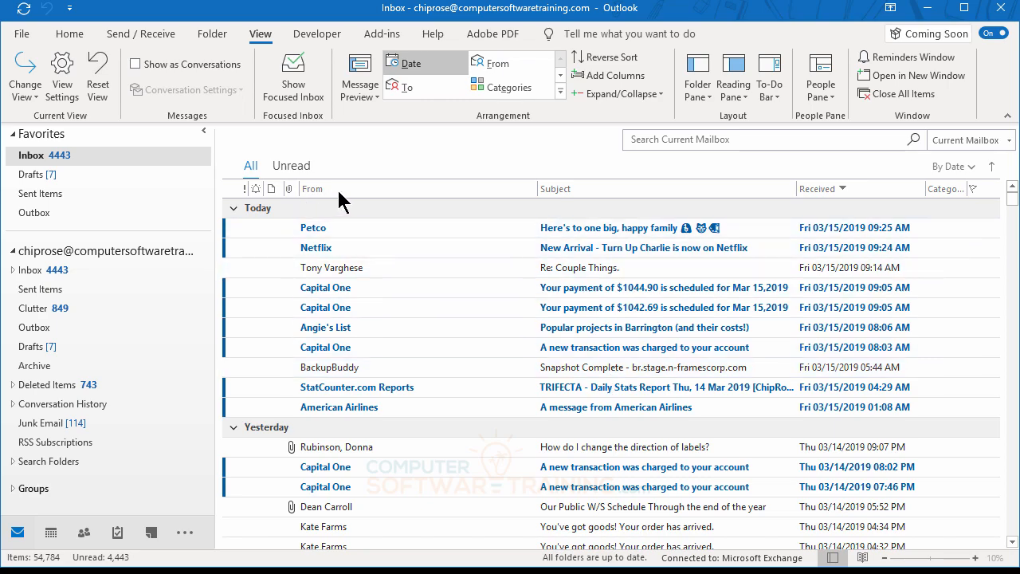
scroll(406, 350, down, 10)
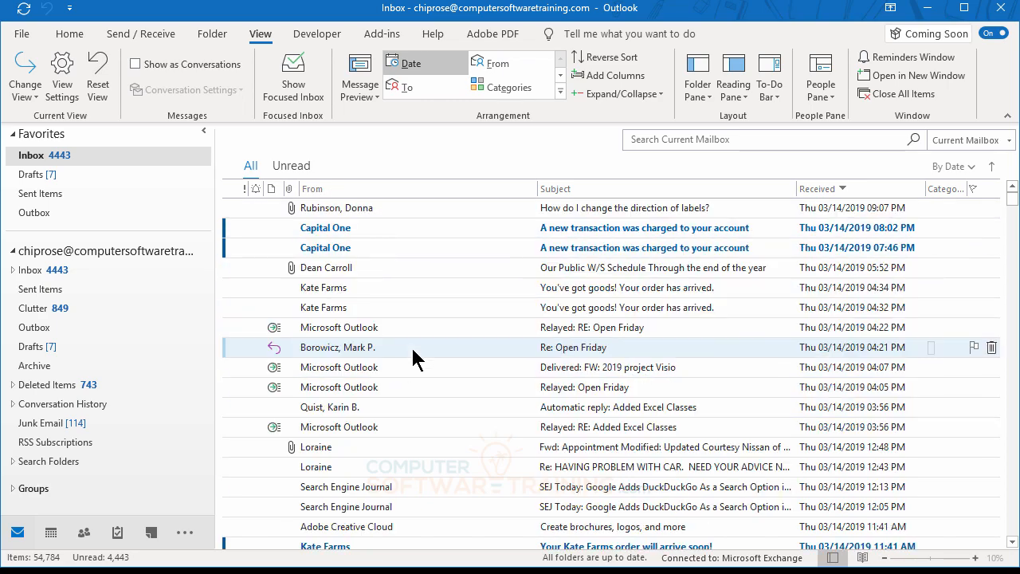
scroll(407, 353, up, 10)
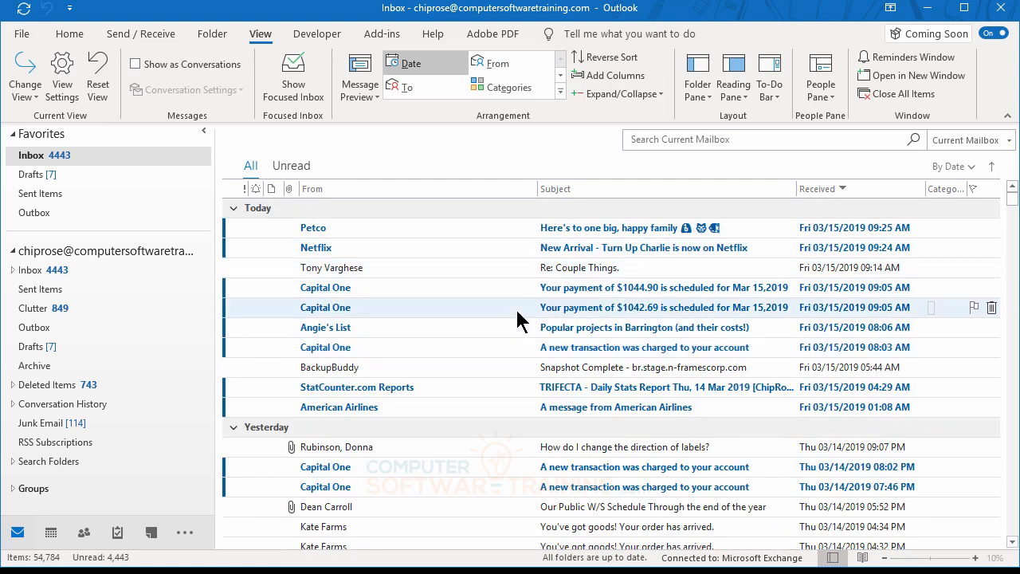
Search the current mailbox for a contact's first name, look through the matching messages and close the search
click(681, 140)
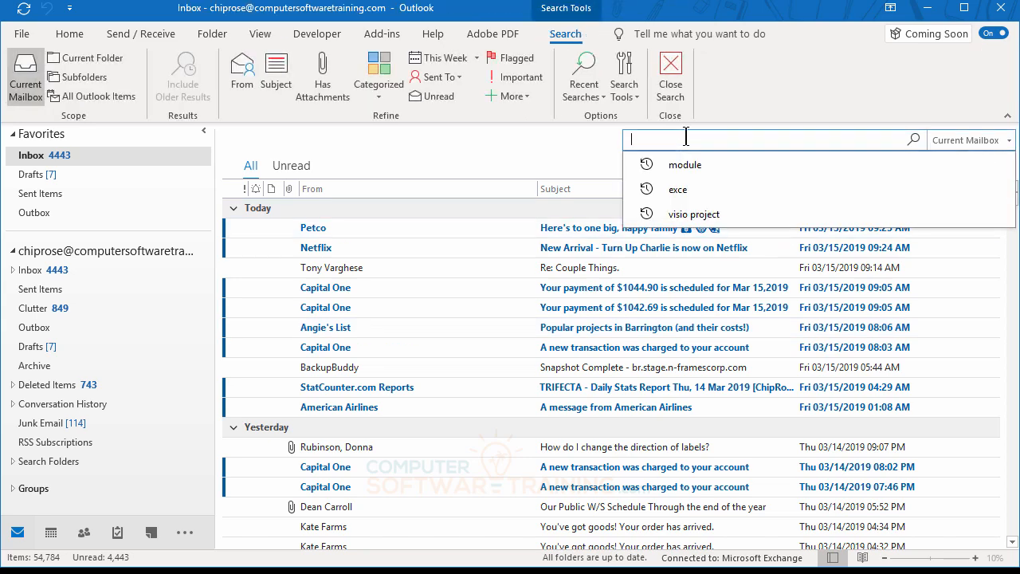
text(Dean)
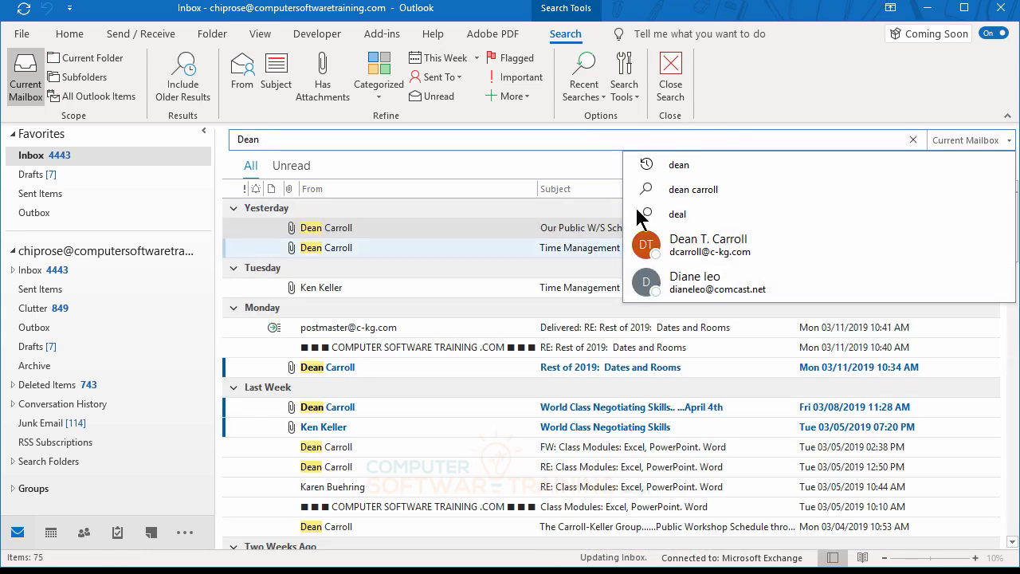
key(Return)
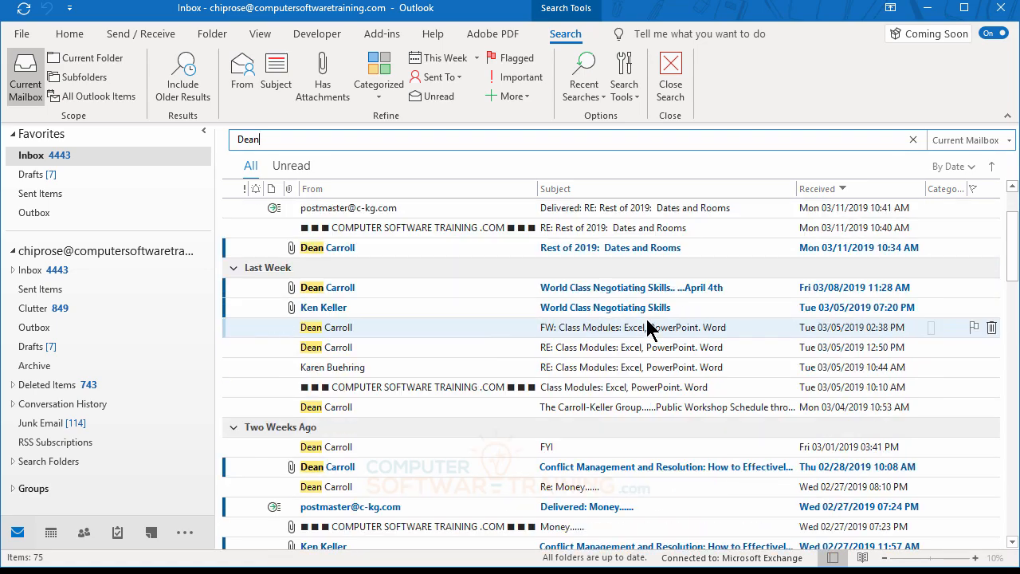
scroll(644, 315, down, 1)
scroll(647, 327, down, 3)
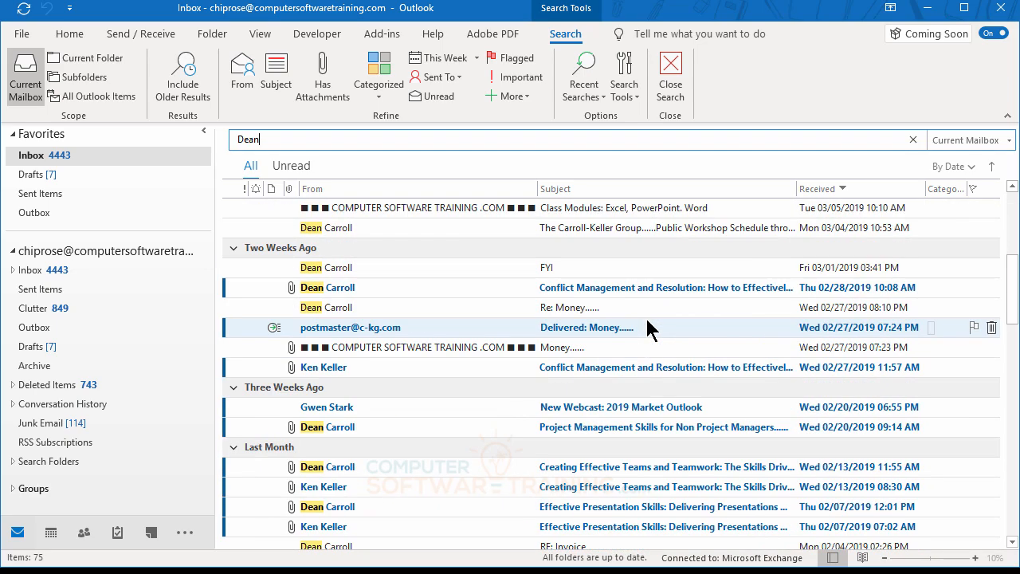
scroll(647, 327, down, 9)
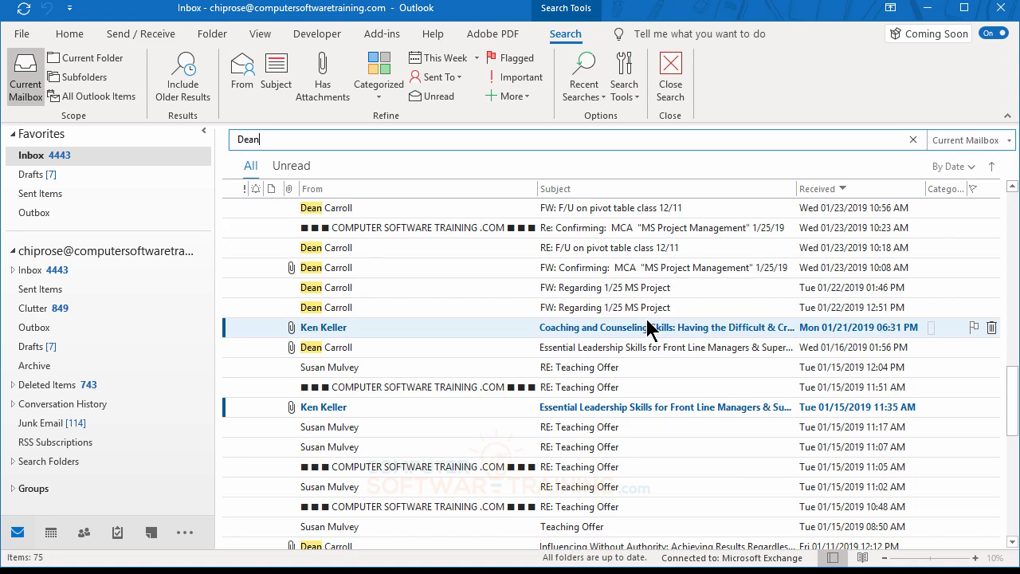
scroll(647, 326, down, 2)
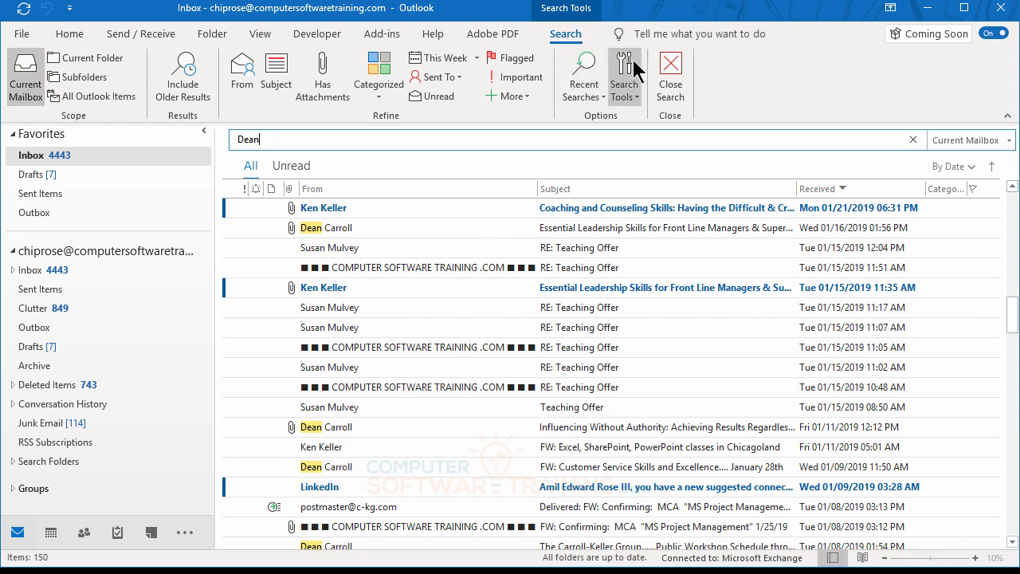
click(670, 75)
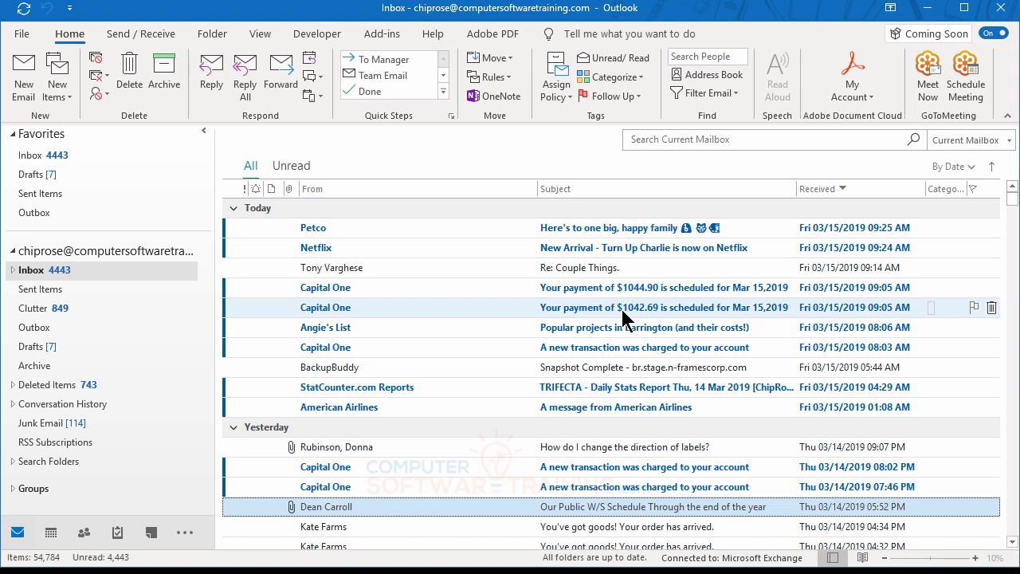
Search the current mailbox for "dog", look through the matching messages by date and return to the full inbox
click(687, 140)
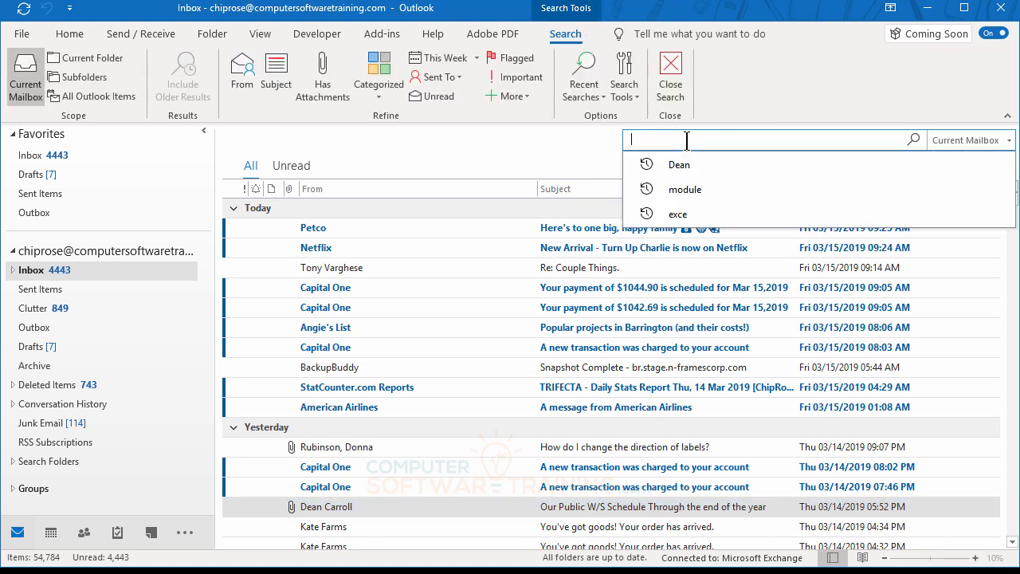
text(dog)
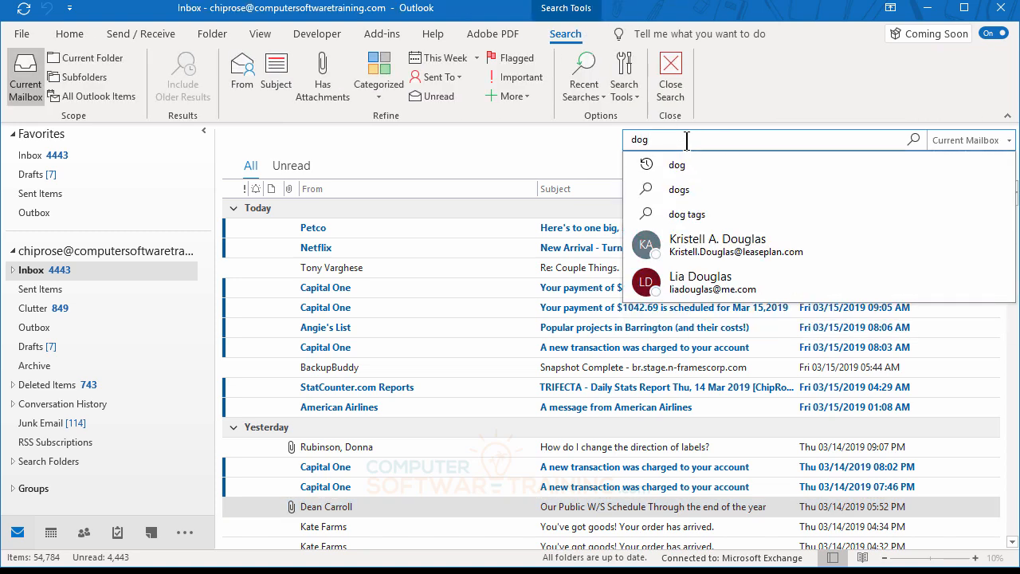
click(667, 167)
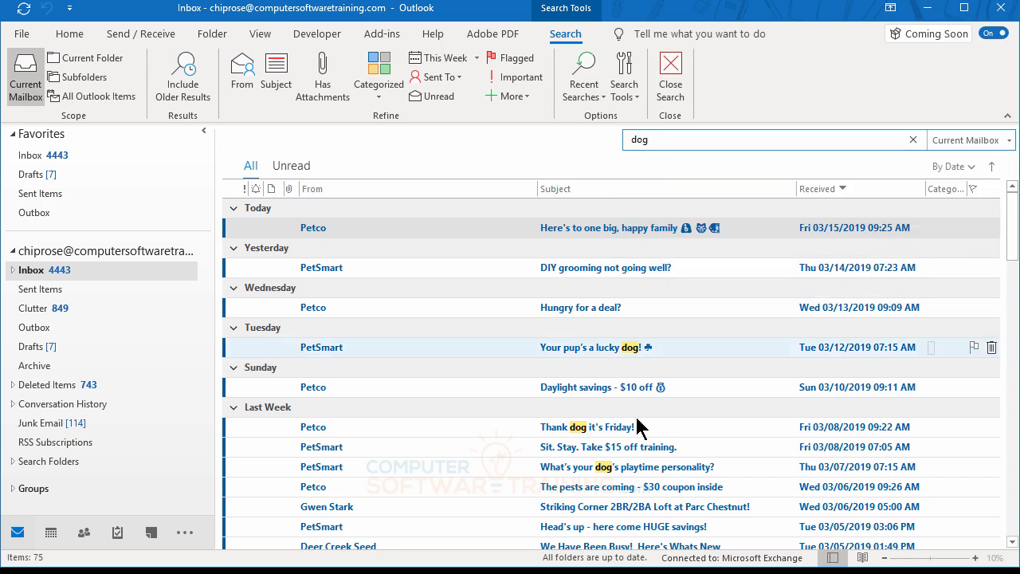
scroll(666, 381, down, 8)
scroll(666, 381, down, 12)
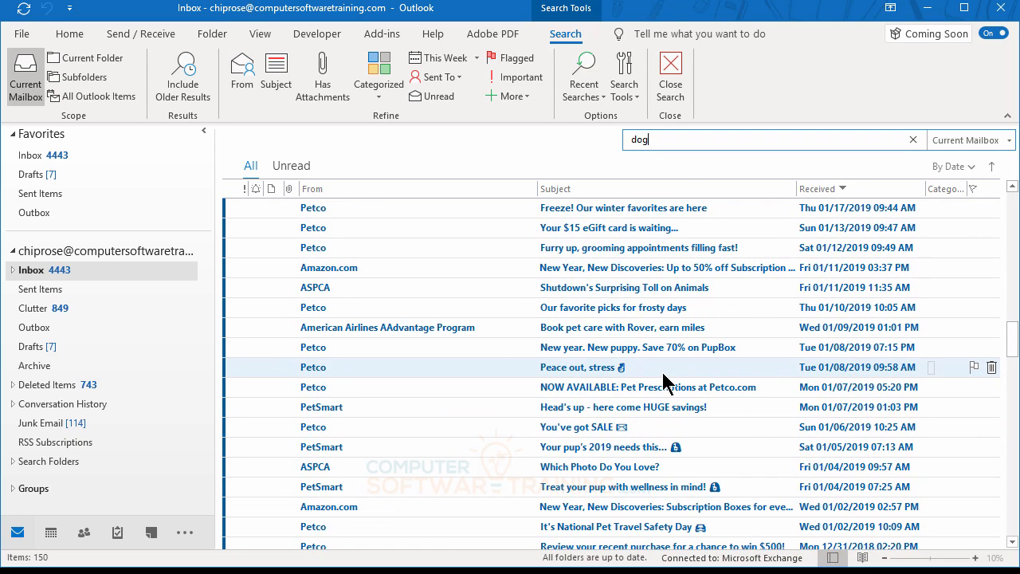
scroll(666, 381, down, 3)
scroll(666, 381, up, 7)
scroll(663, 380, down, 2)
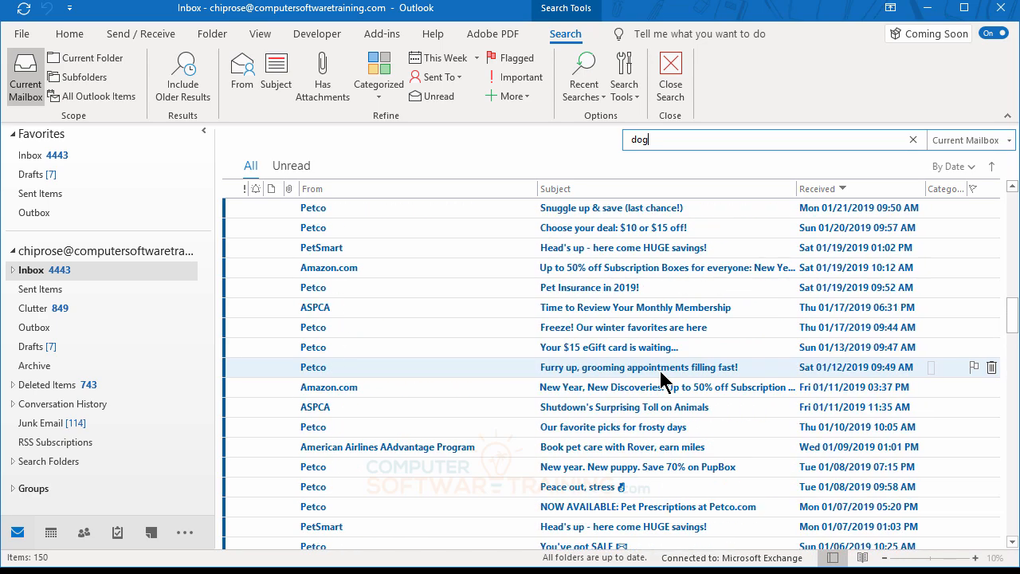
scroll(662, 381, up, 15)
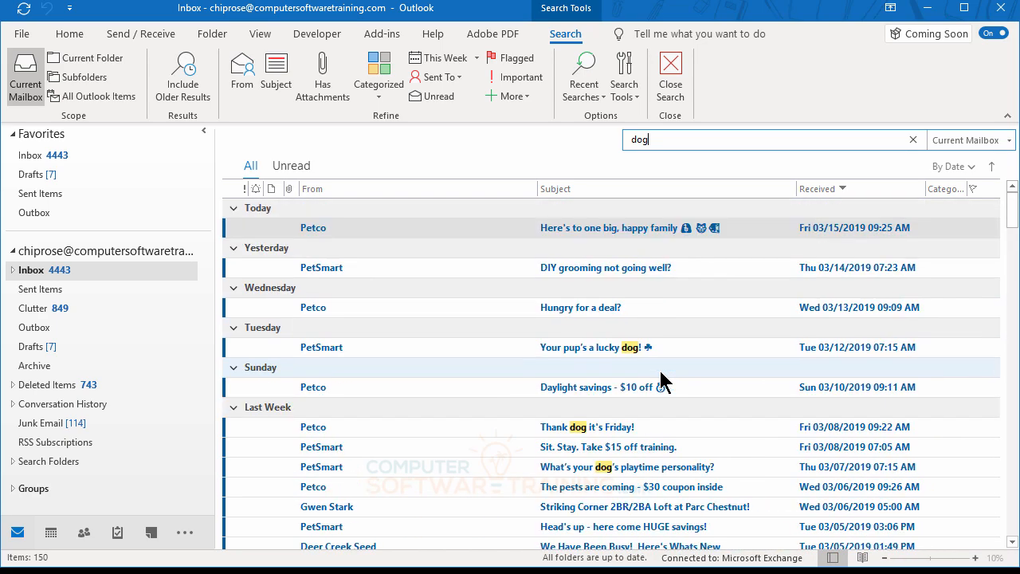
scroll(660, 383, down, 2)
scroll(661, 382, up, 2)
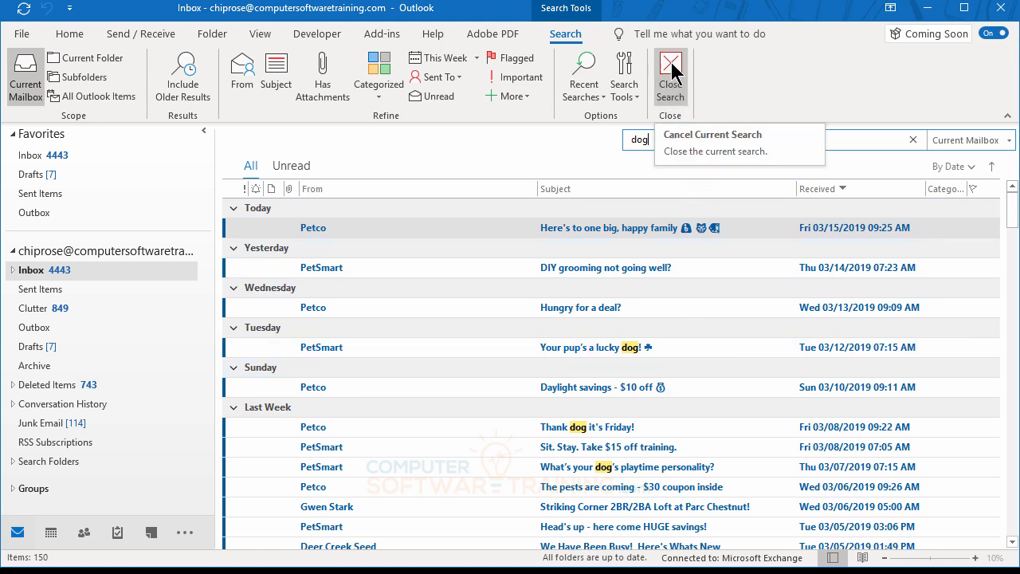
click(33, 271)
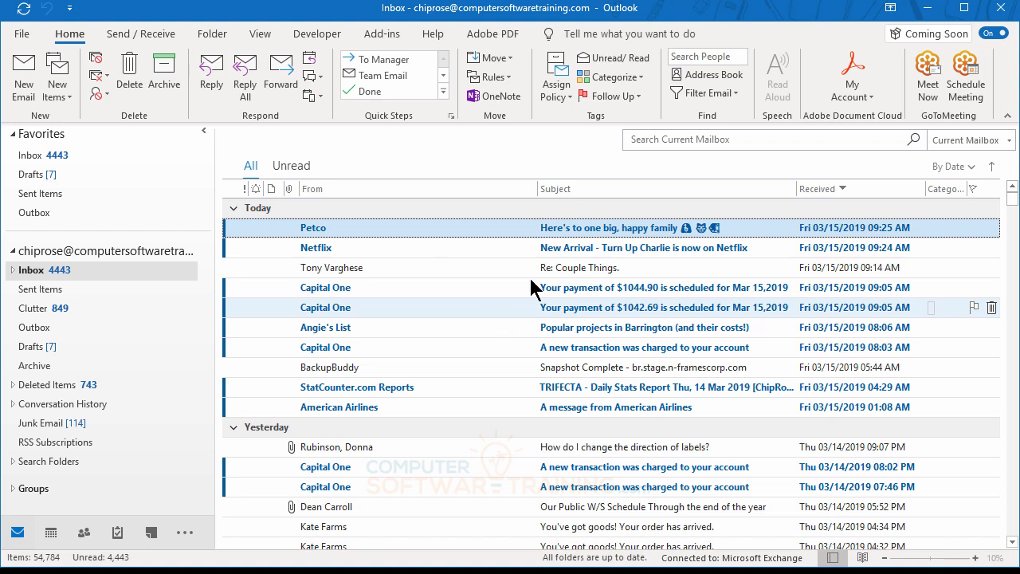
Search the current mailbox for messages that have attachments and look through the list
click(678, 139)
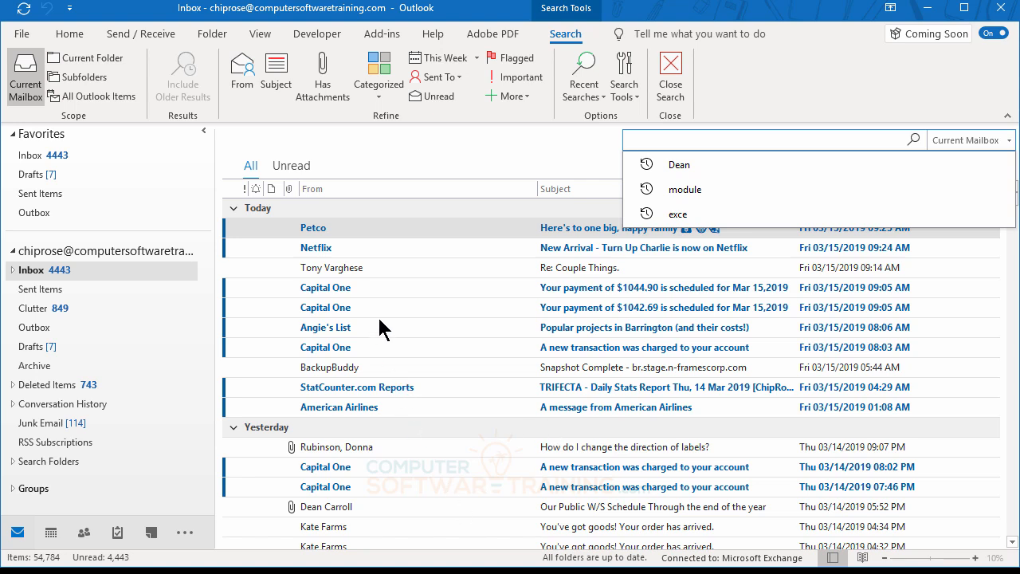
click(324, 73)
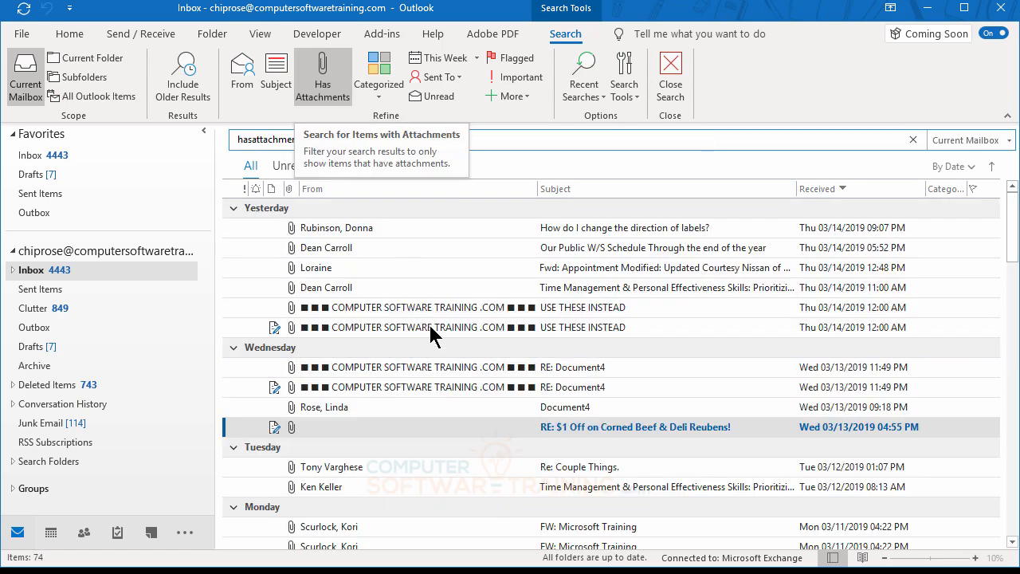
scroll(435, 333, down, 10)
scroll(437, 334, up, 10)
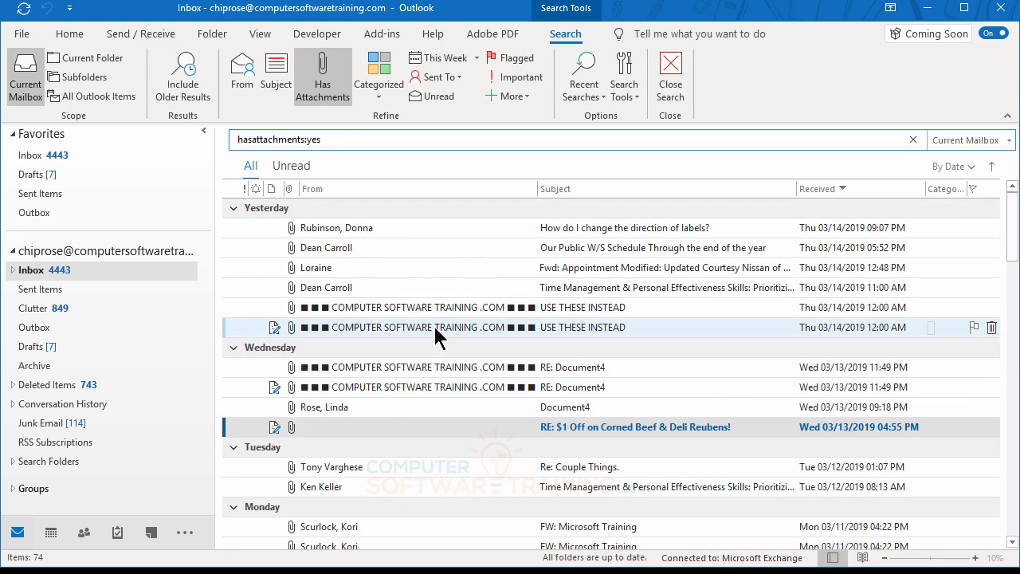
Narrow the attachment search to a sender's first name, look through the messages and return to the full inbox
click(243, 89)
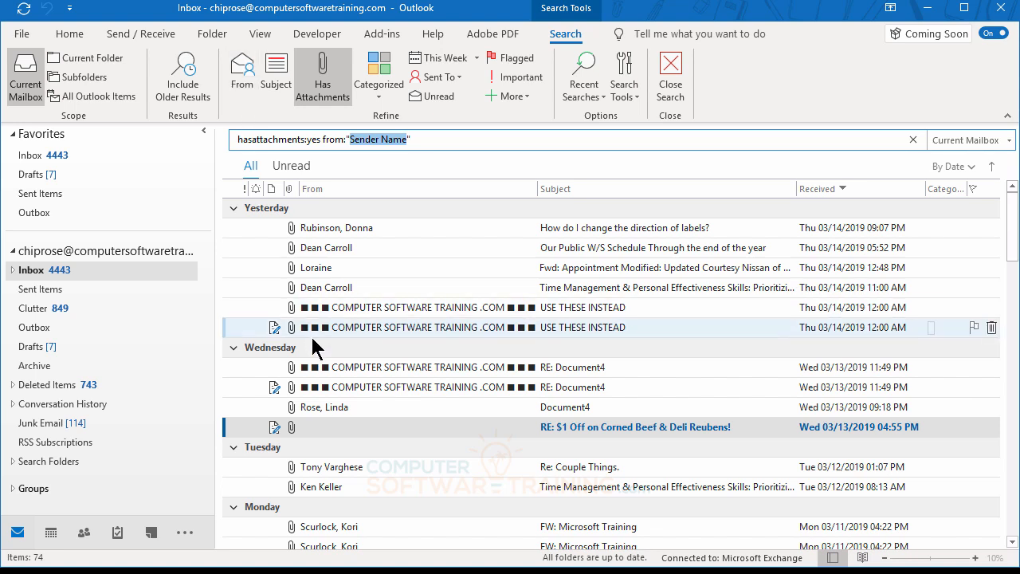
text(dean)
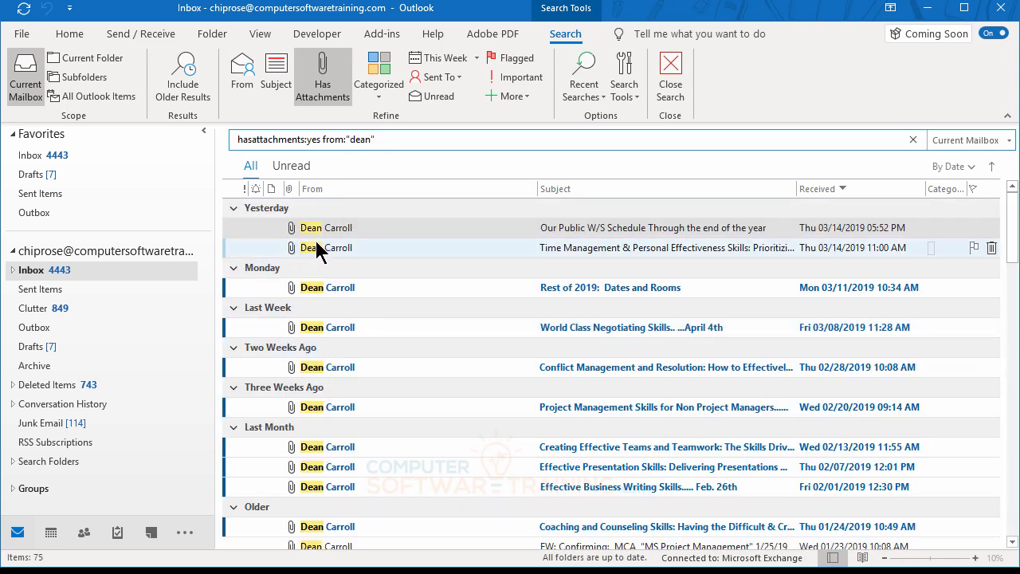
scroll(412, 314, down, 10)
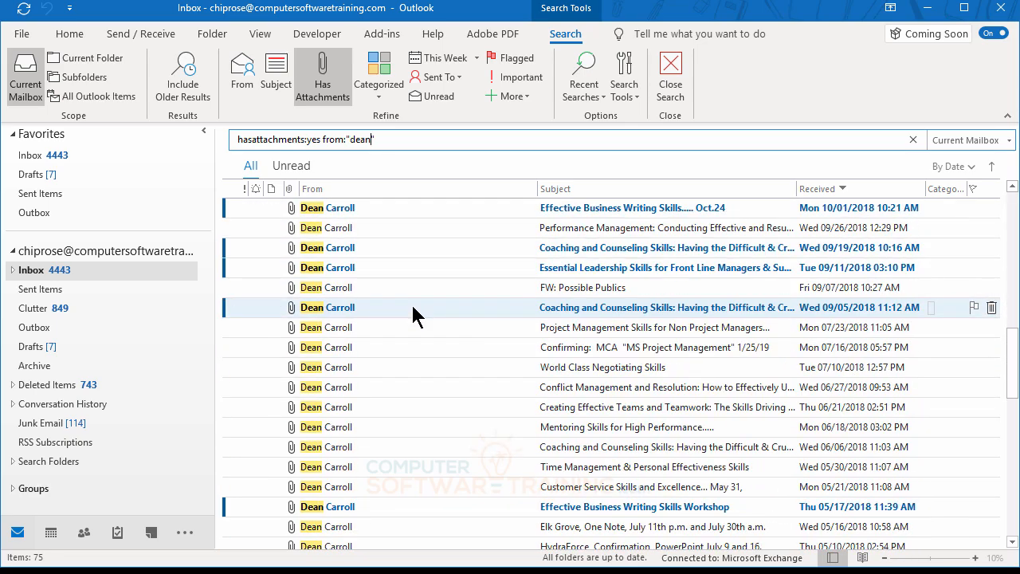
scroll(412, 314, up, 10)
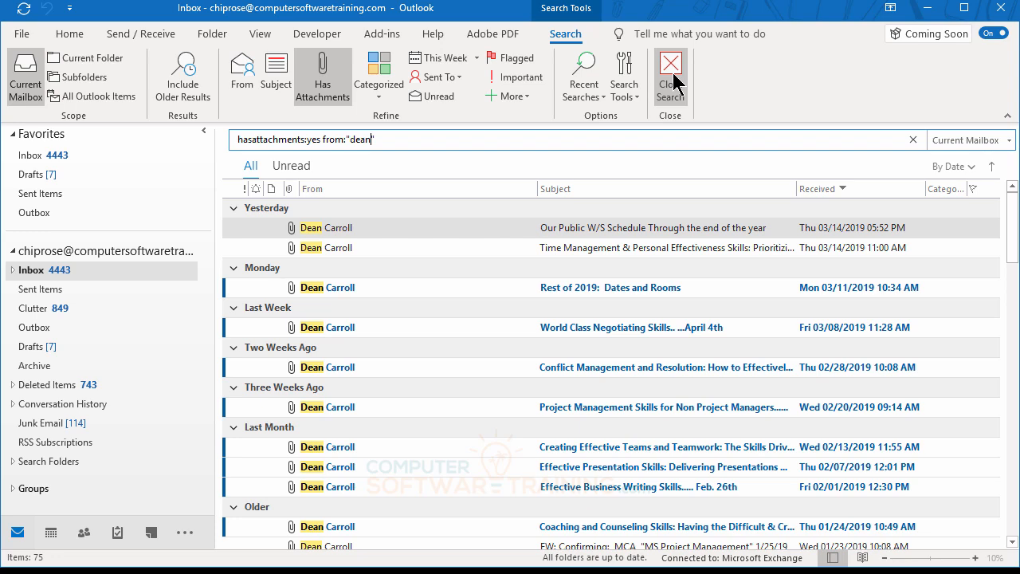
click(30, 275)
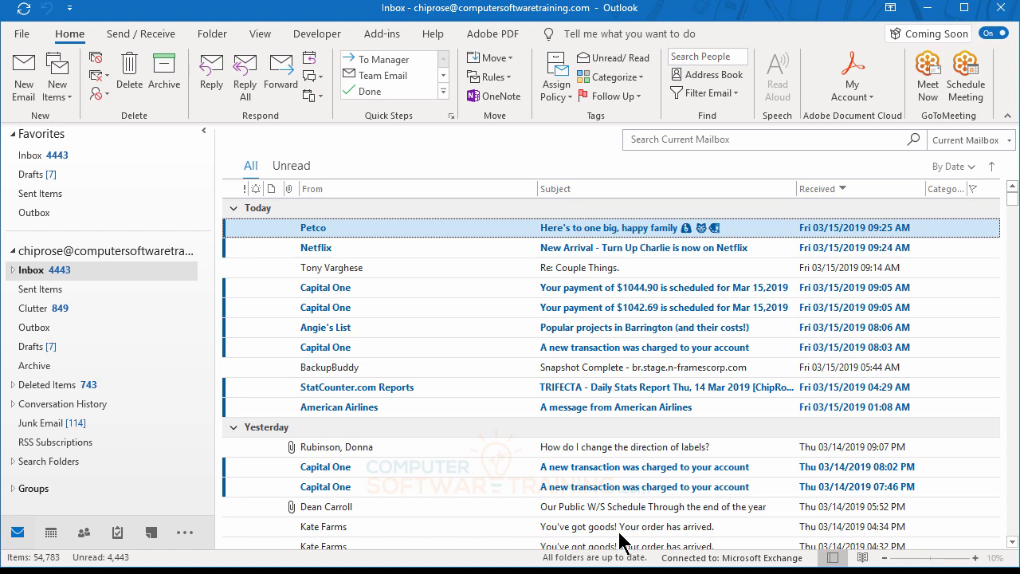
Search the current mailbox for mail not sent directly to the account owner, look through it and close the search
click(731, 139)
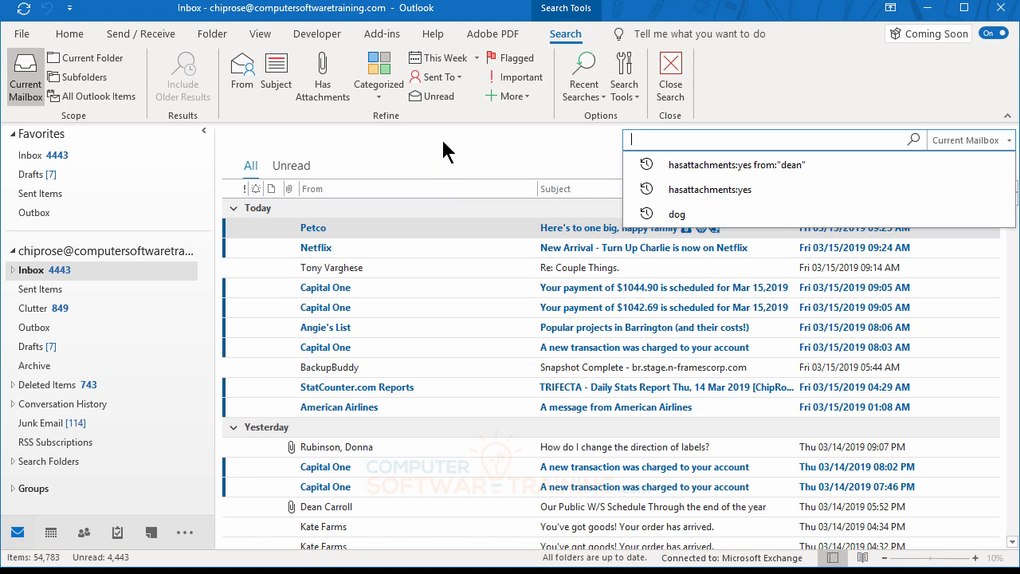
click(458, 77)
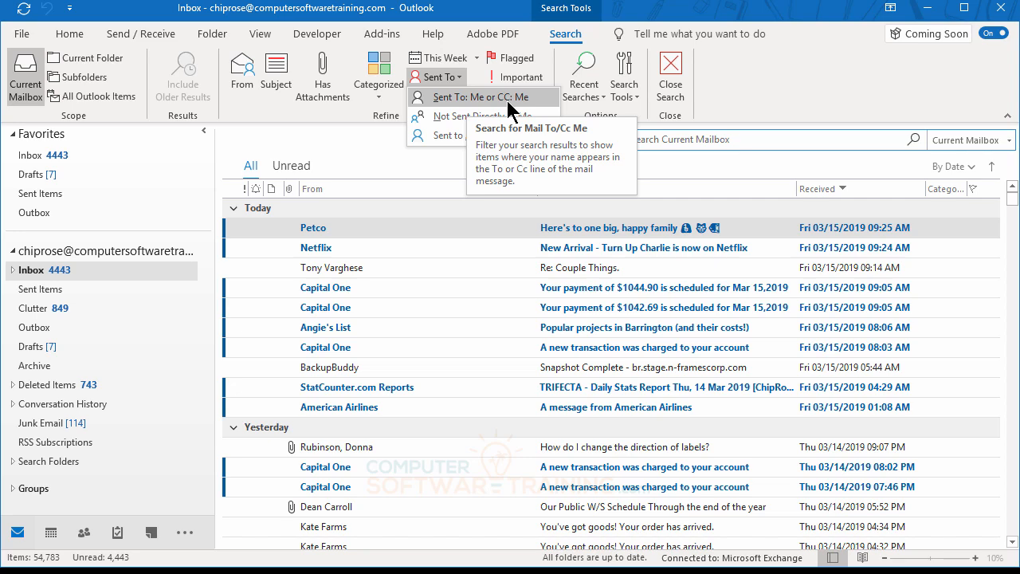
click(459, 116)
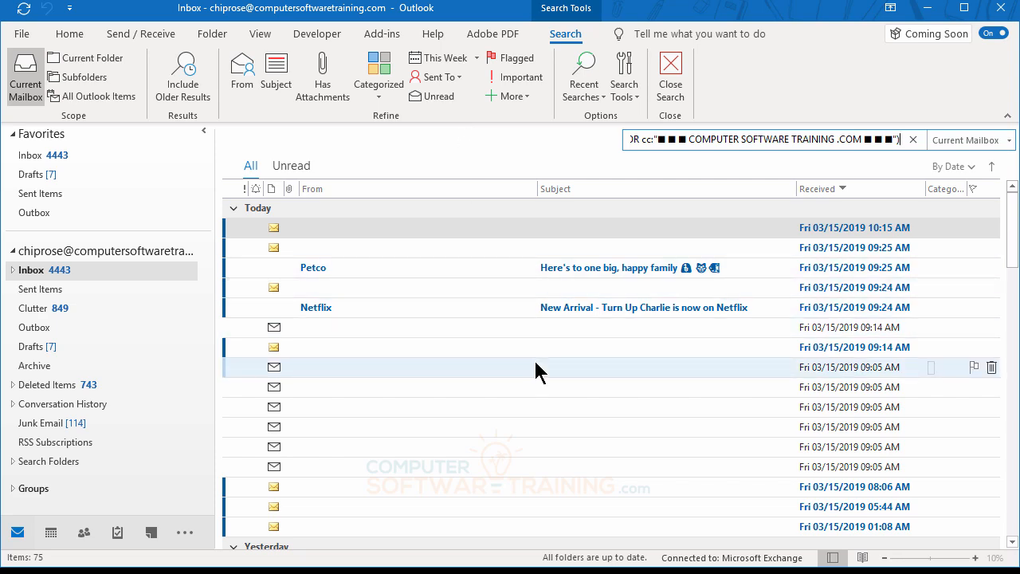
scroll(537, 365, down, 10)
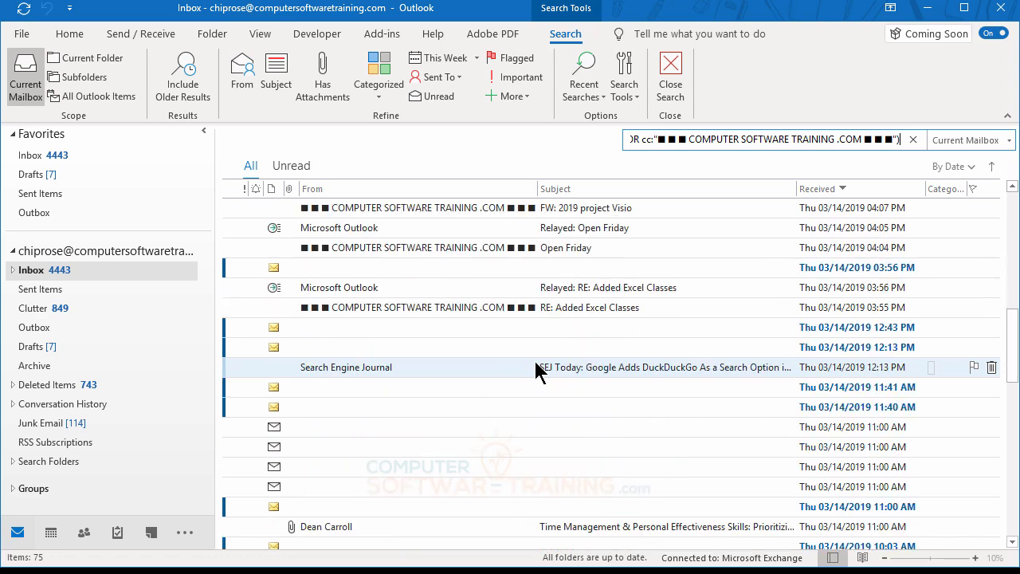
scroll(536, 369, up, 10)
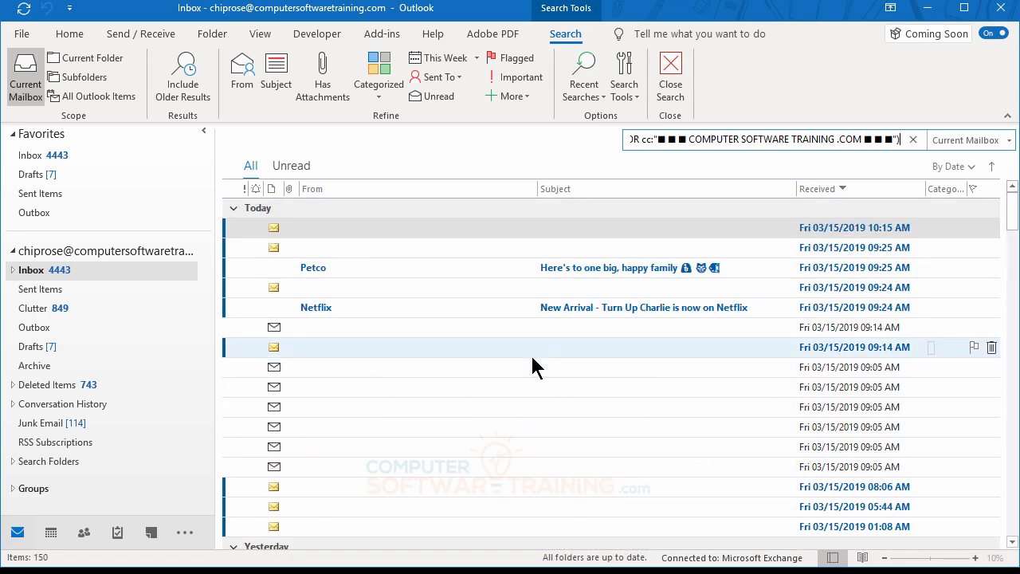
click(673, 65)
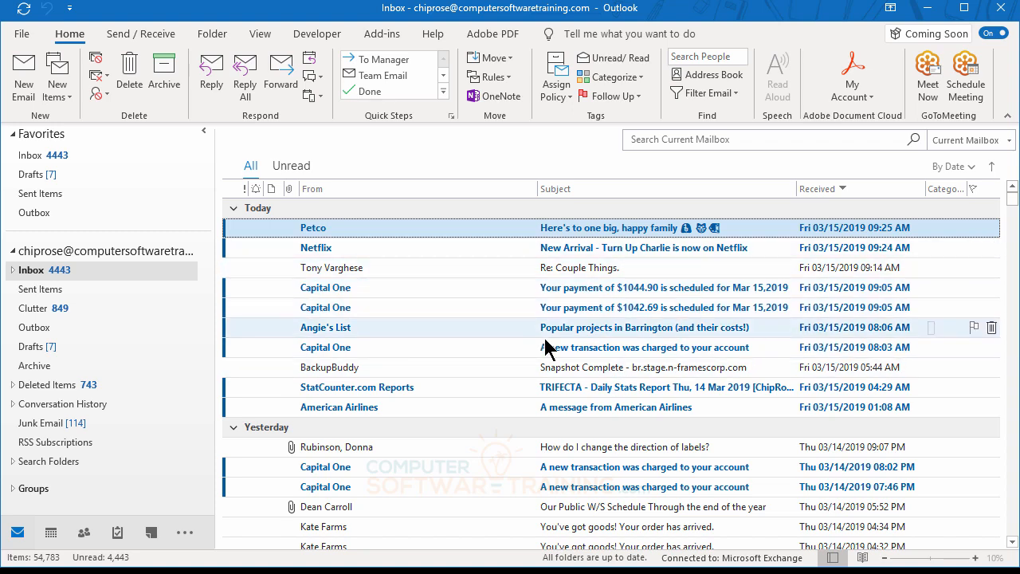
Search the current mailbox for flagged messages, close the search and return to the newest inbox messages
click(723, 139)
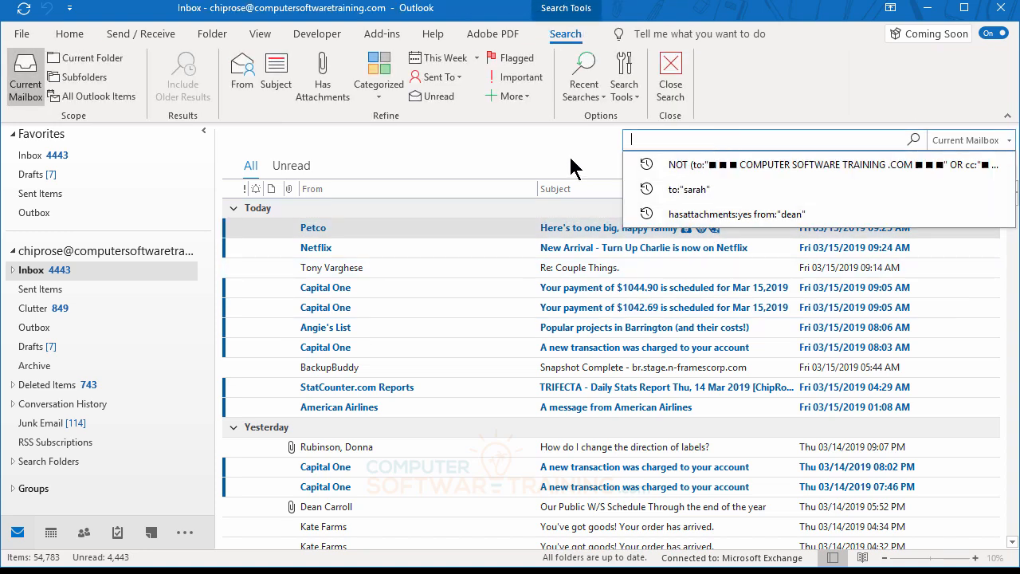
click(516, 57)
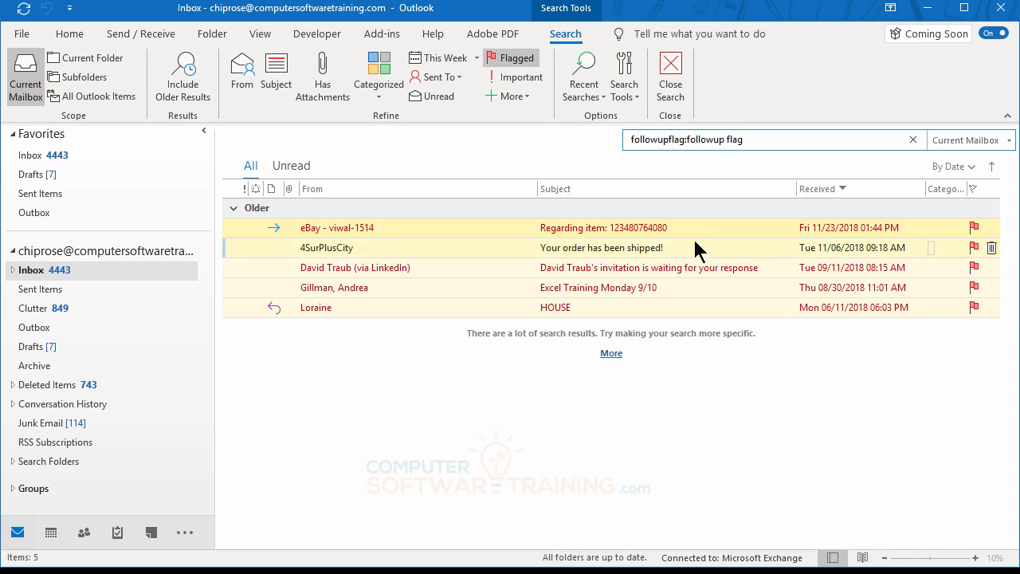
click(673, 73)
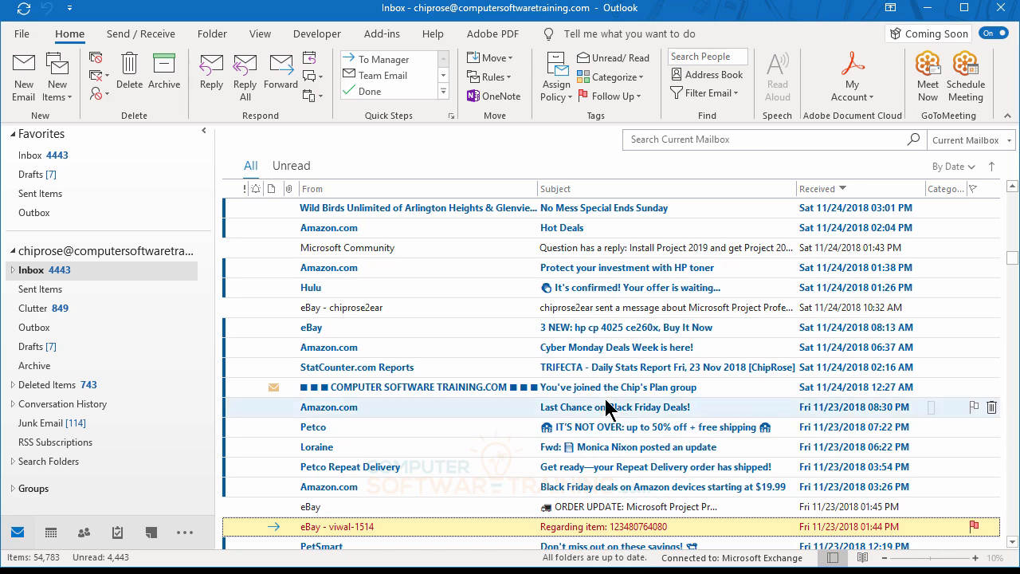
scroll(605, 405, up, 1)
scroll(606, 405, up, 15)
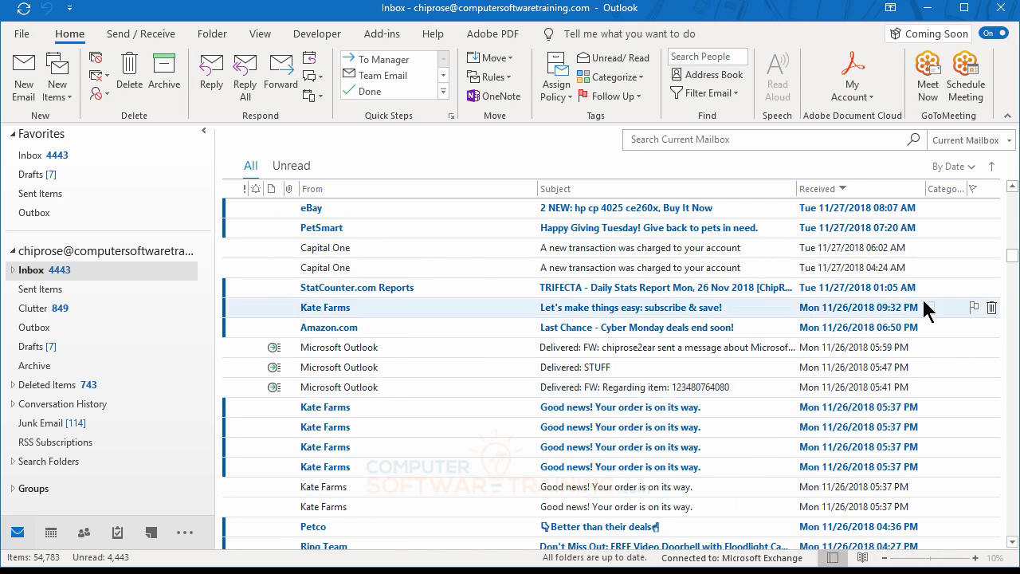
drag(1010, 255, 1012, 199)
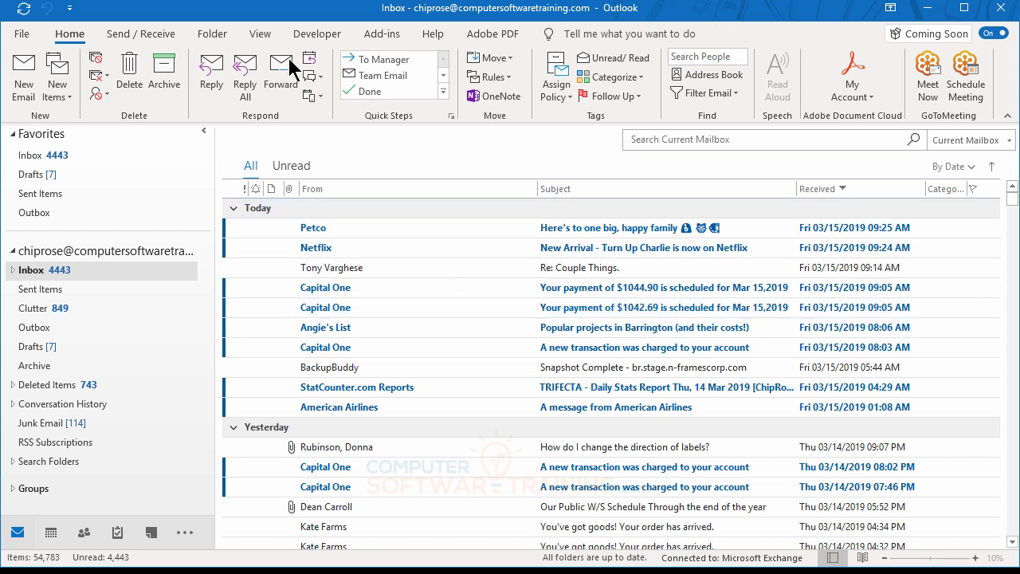
Add a conditional formatting rule to the current inbox view and name it with the sender's first name
click(262, 37)
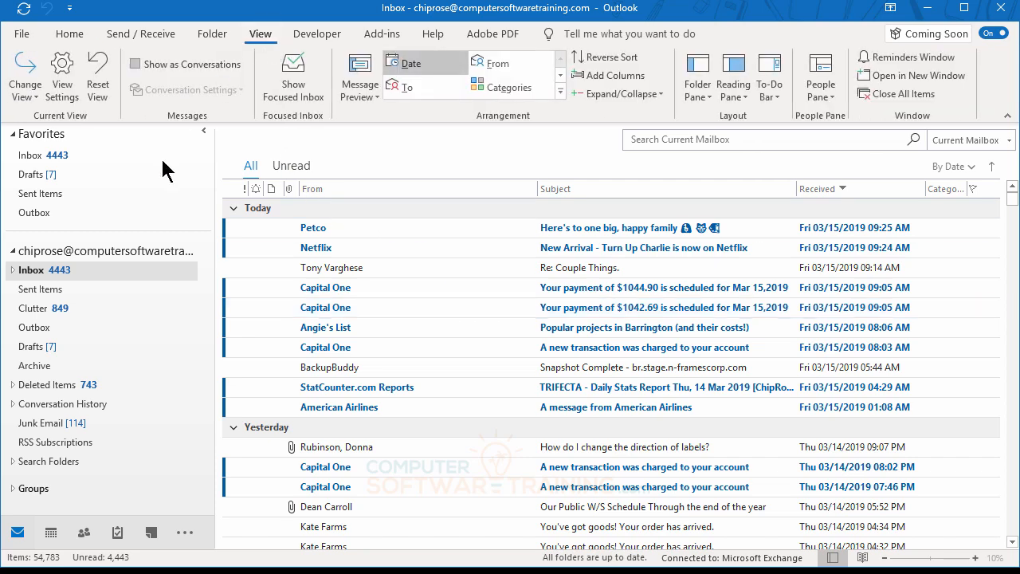
click(61, 80)
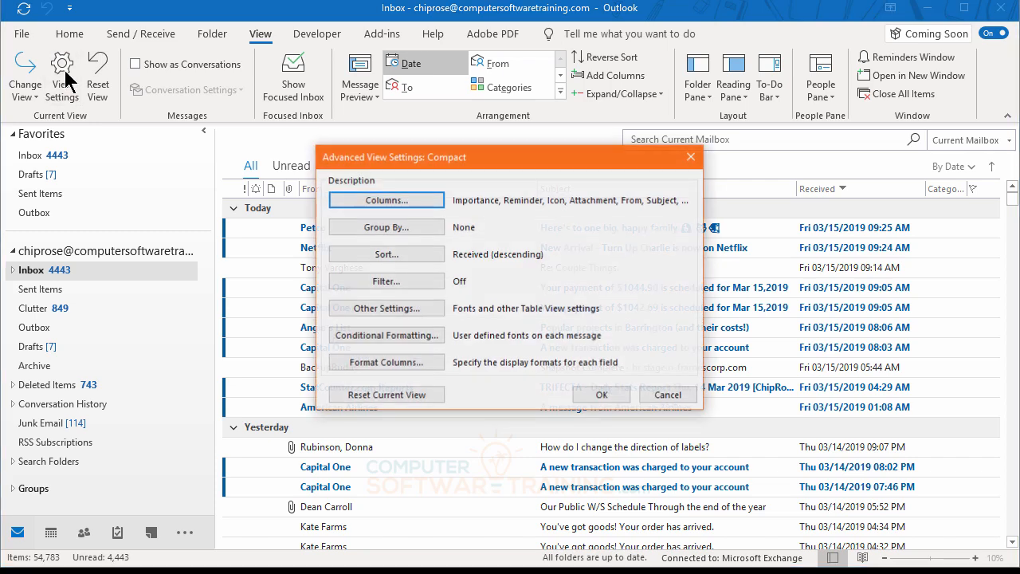
click(403, 335)
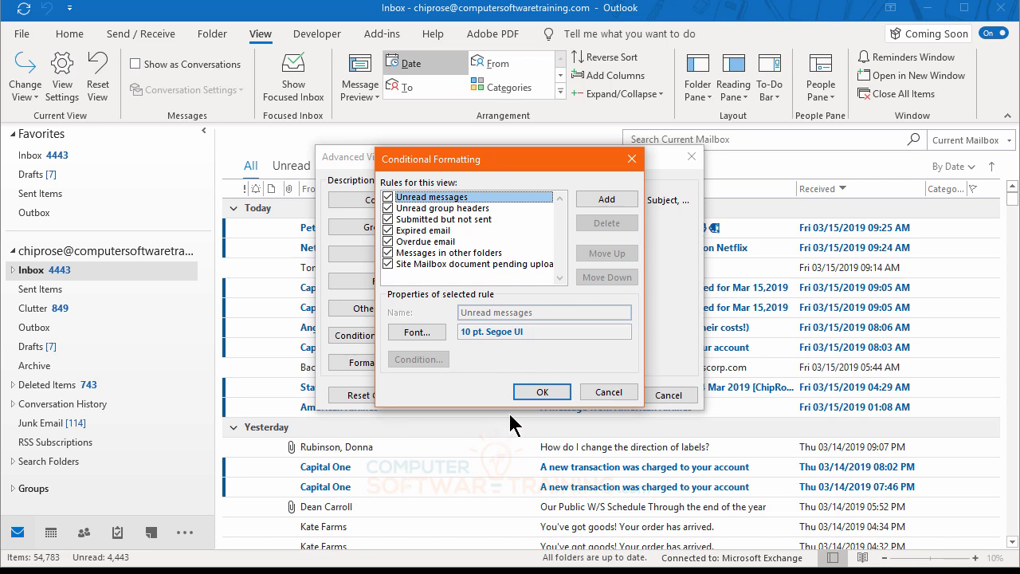
click(609, 201)
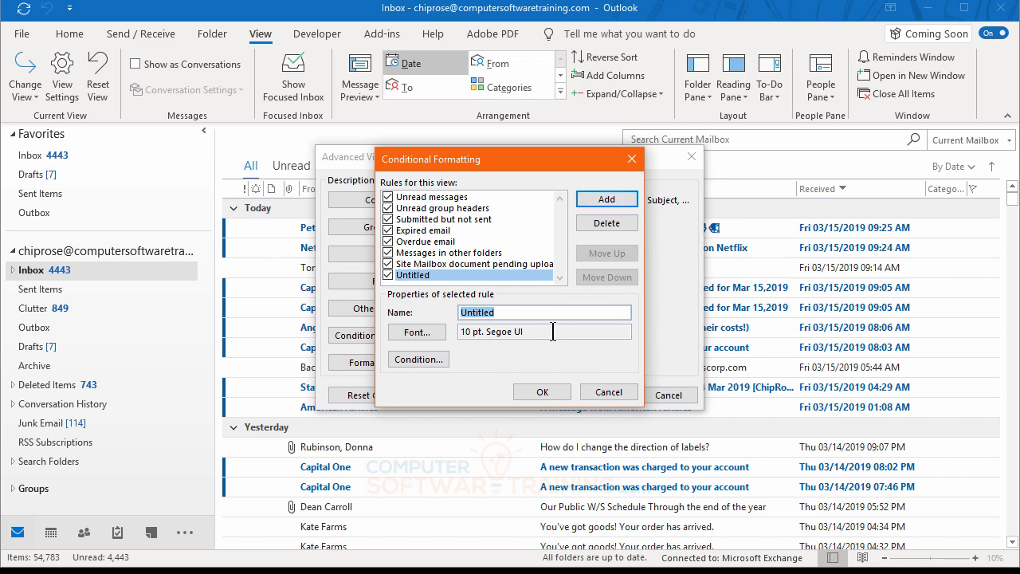
text(Tony)
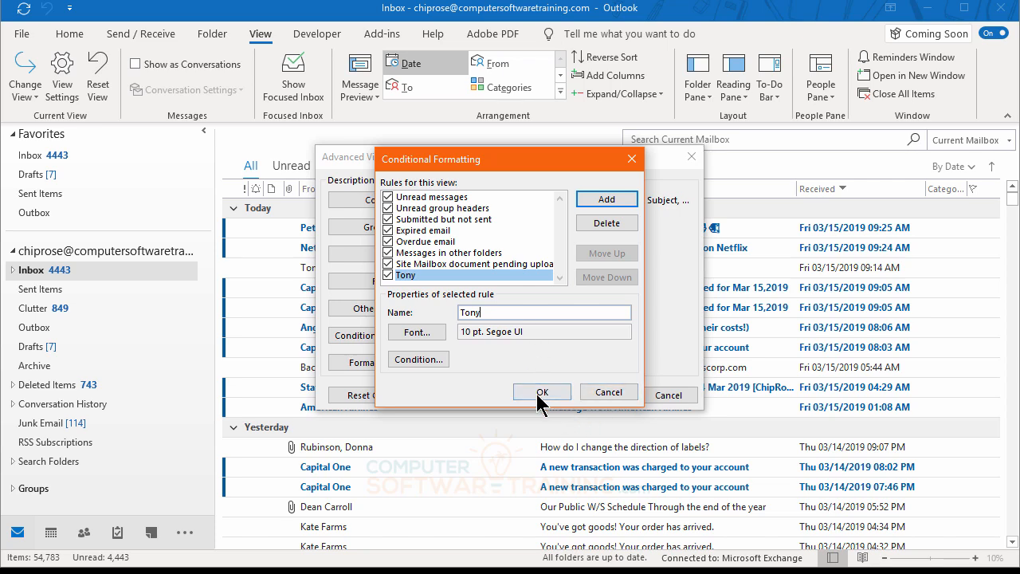
Set the new rule's font to bold with the colour Red
click(418, 333)
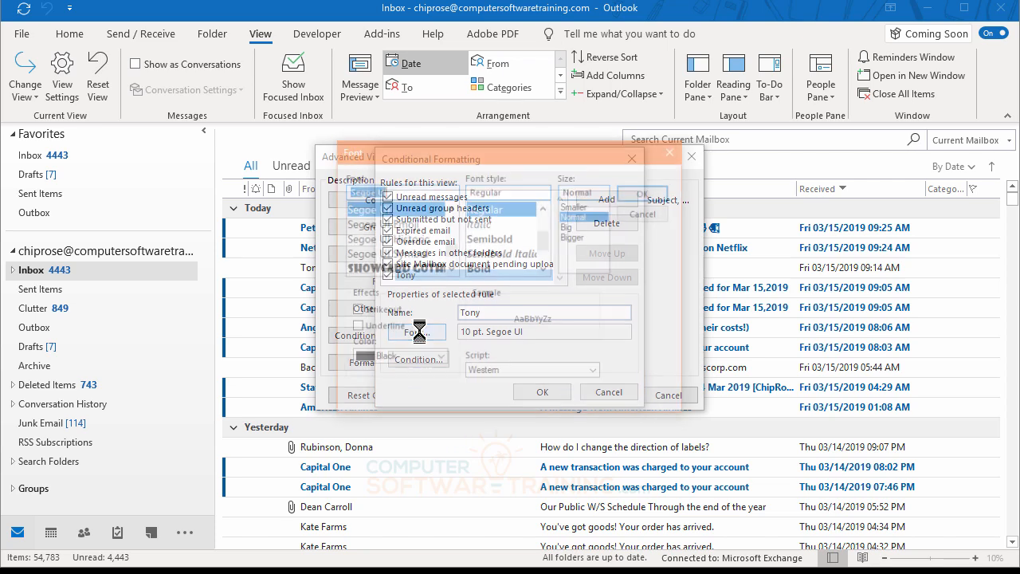
click(401, 359)
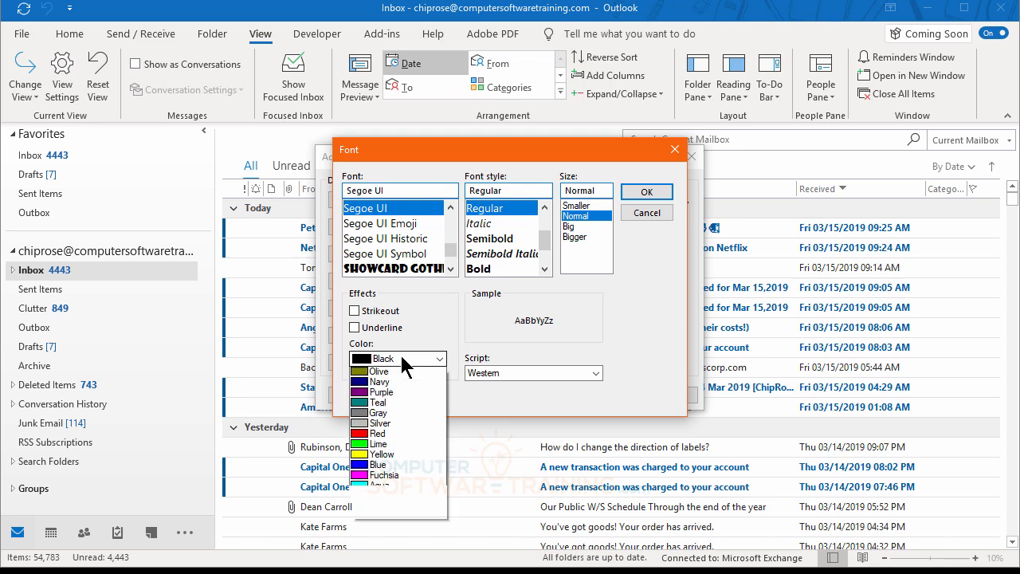
click(379, 476)
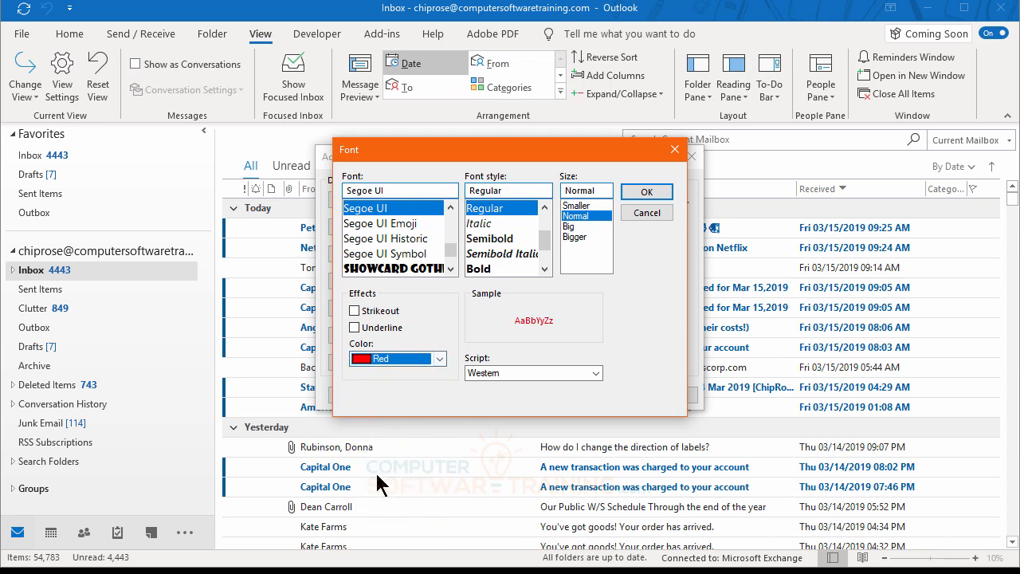
click(481, 270)
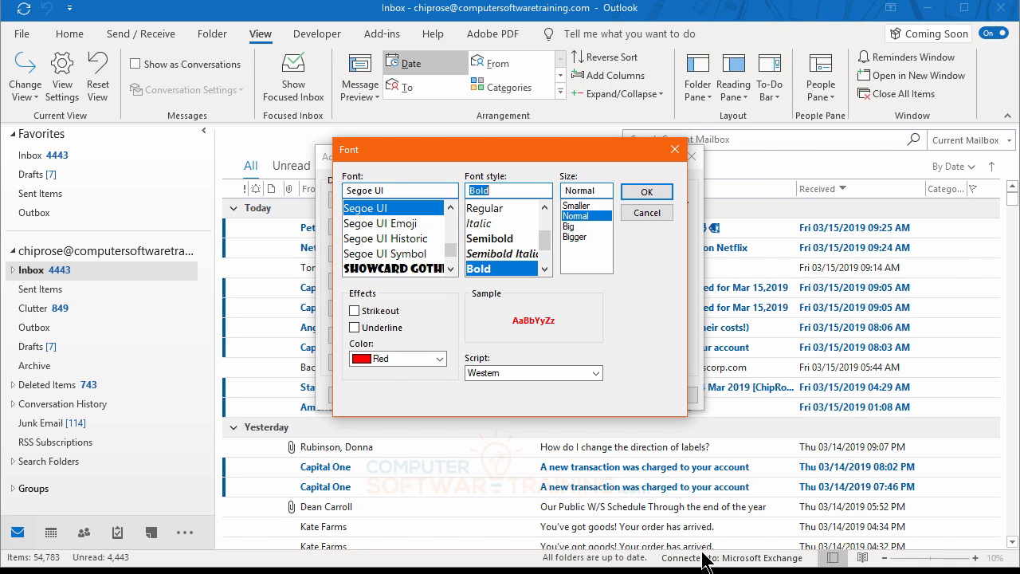
click(646, 194)
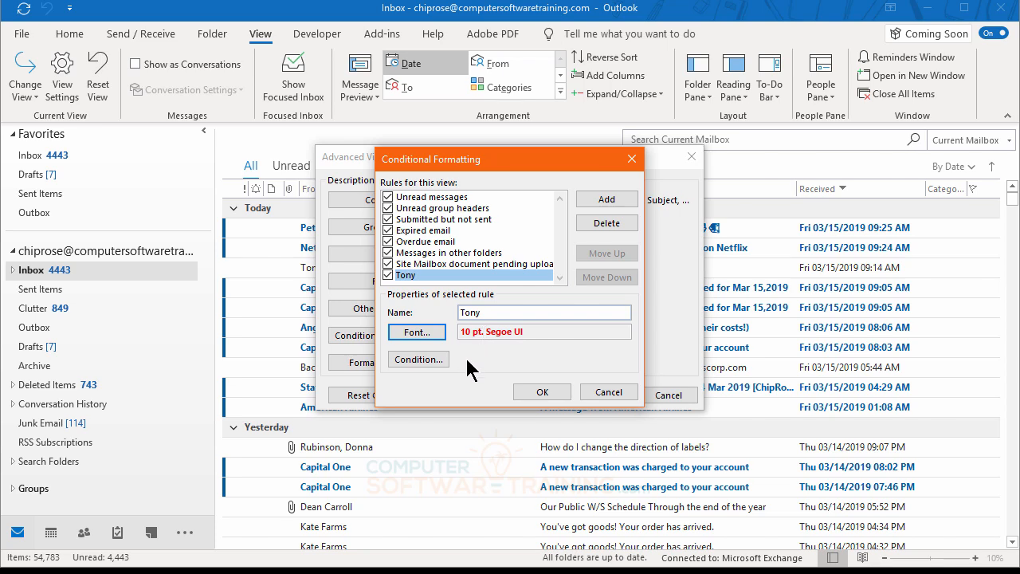
Set the rule's condition to mail from the sender's first name and apply the view settings
click(415, 360)
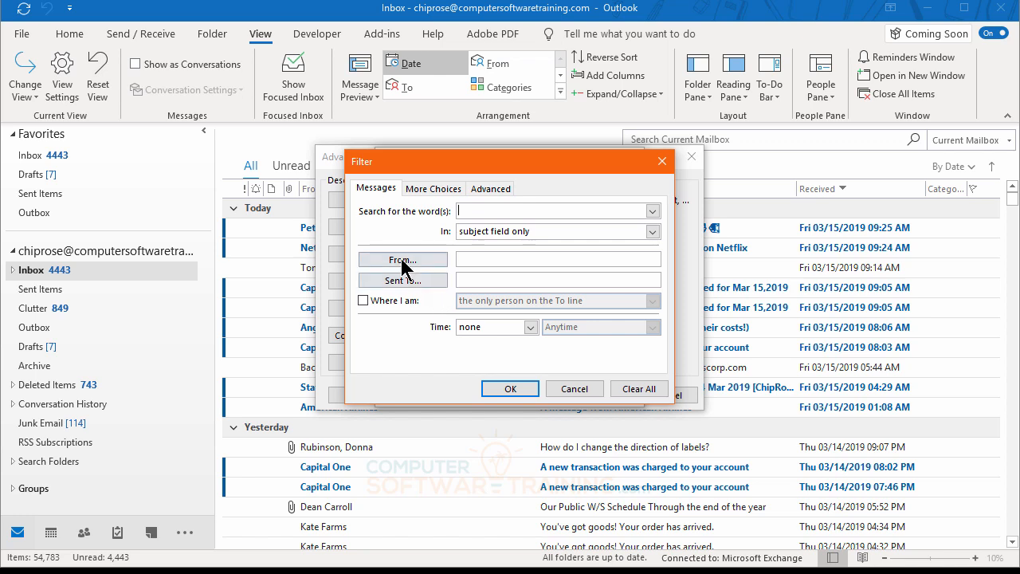
click(477, 255)
text(Ton)
text(y)
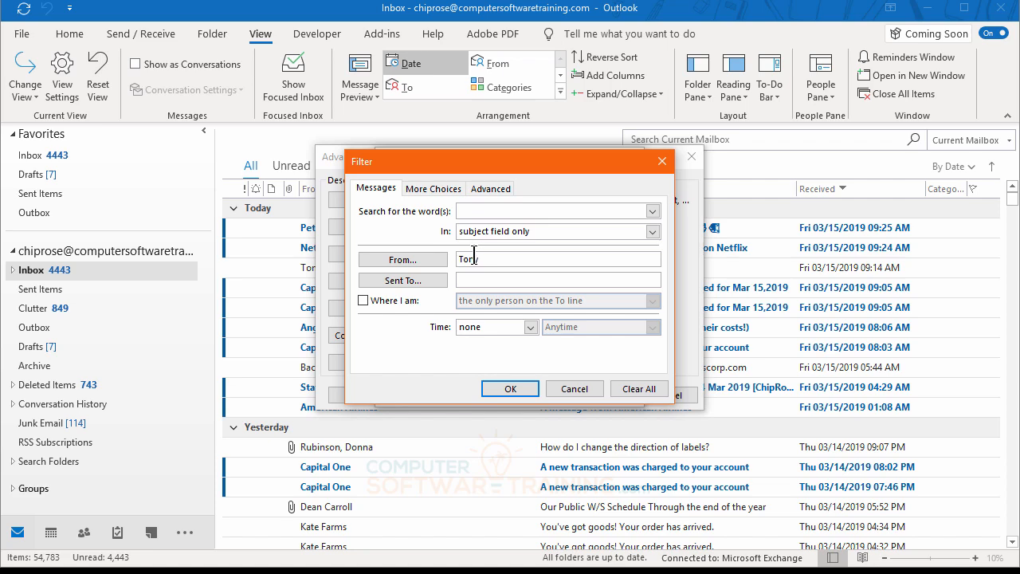
click(510, 389)
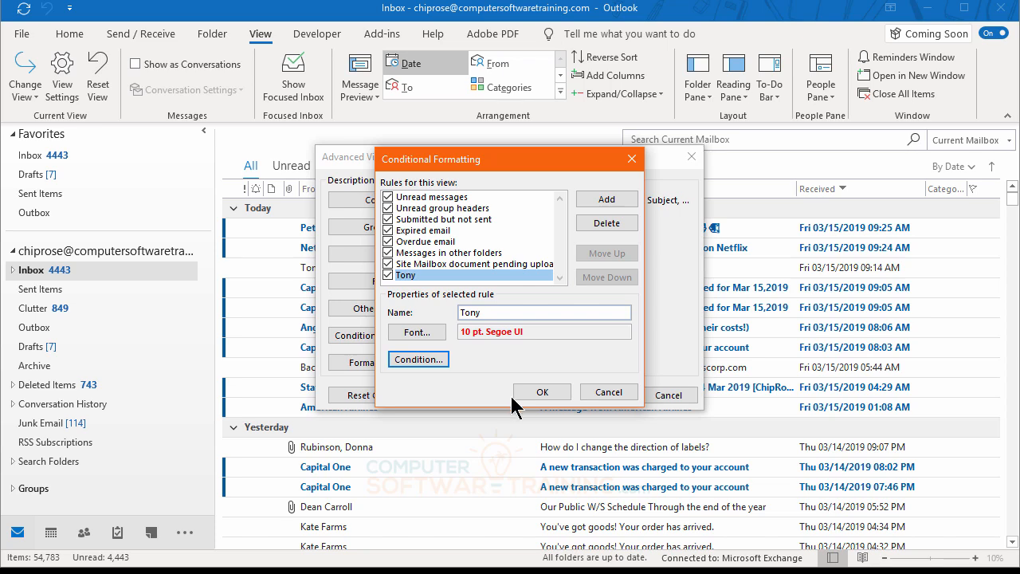
click(542, 392)
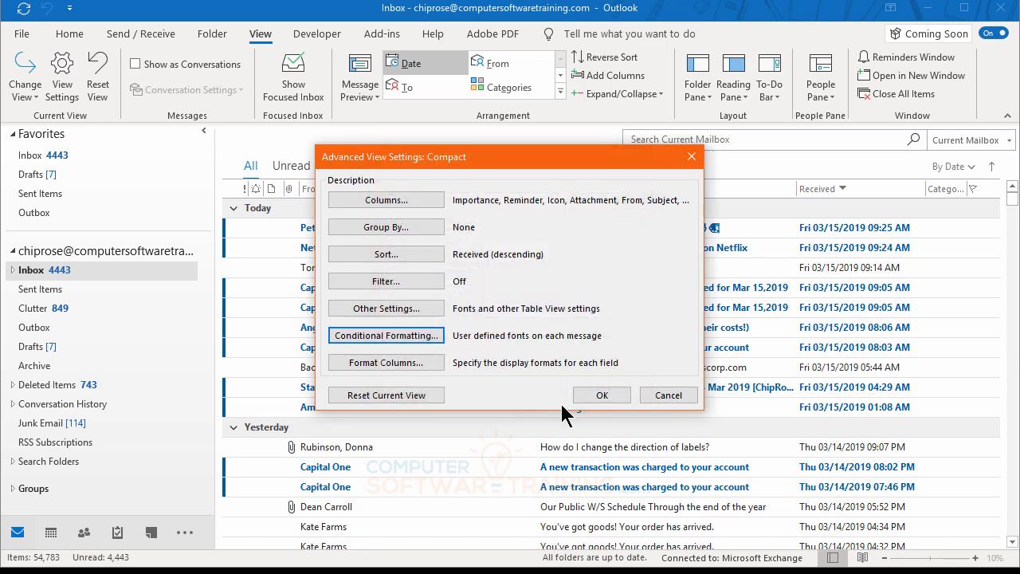
click(602, 396)
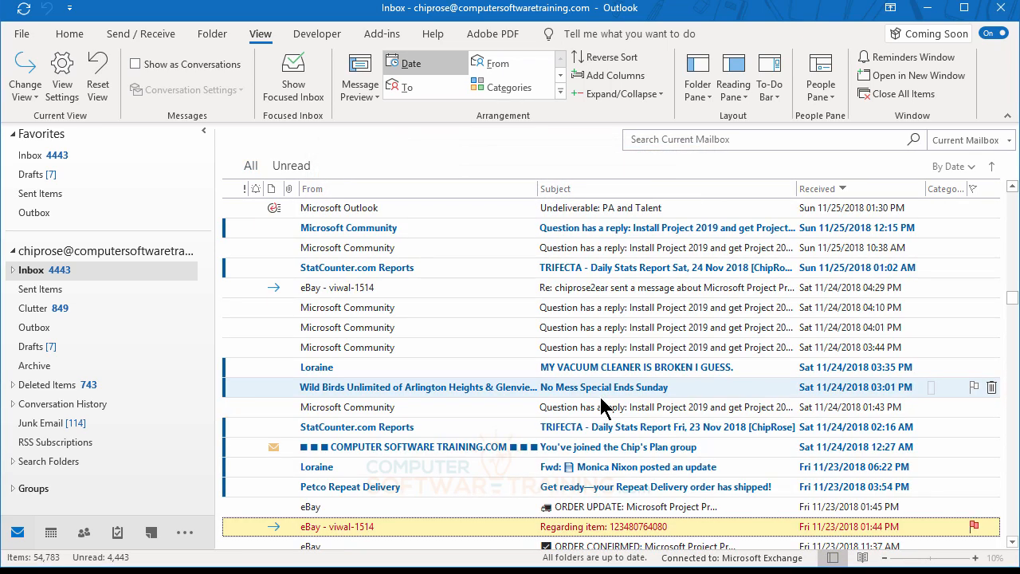
Look through the inbox for the sender's messages in the rule's formatting and return to the newest mail
scroll(601, 396, up, 15)
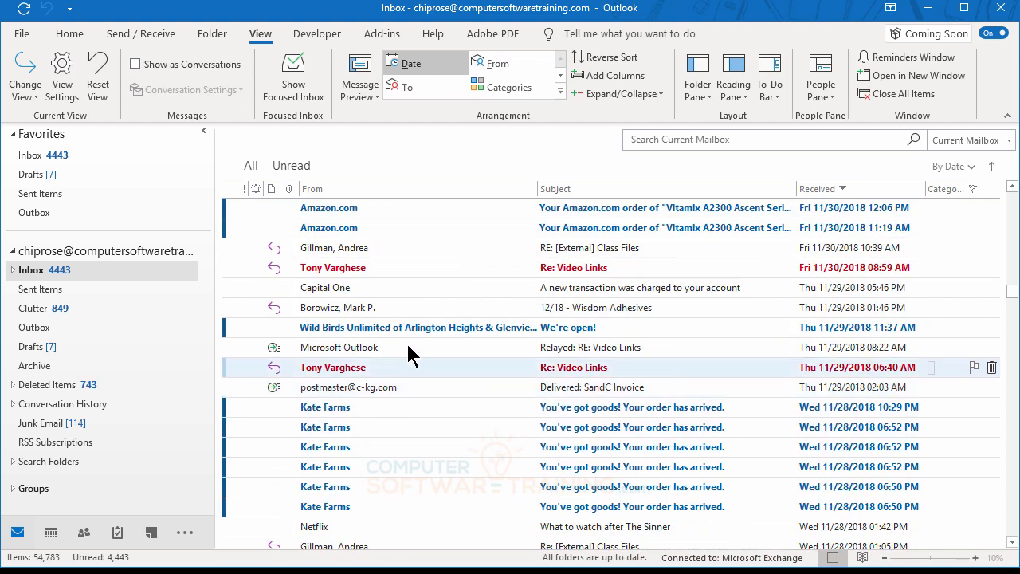
scroll(532, 386, up, 1)
scroll(532, 386, up, 10)
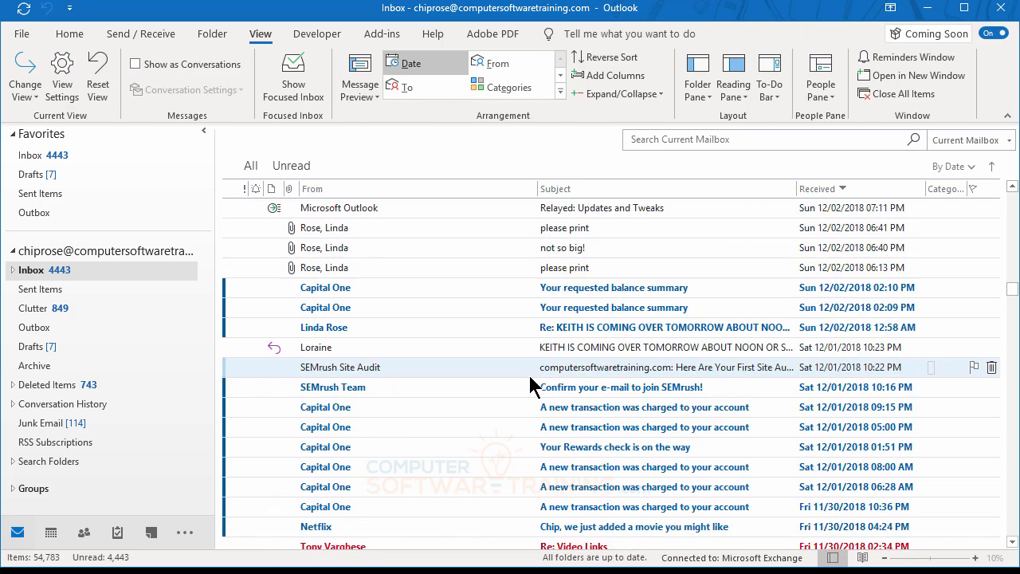
scroll(533, 387, up, 10)
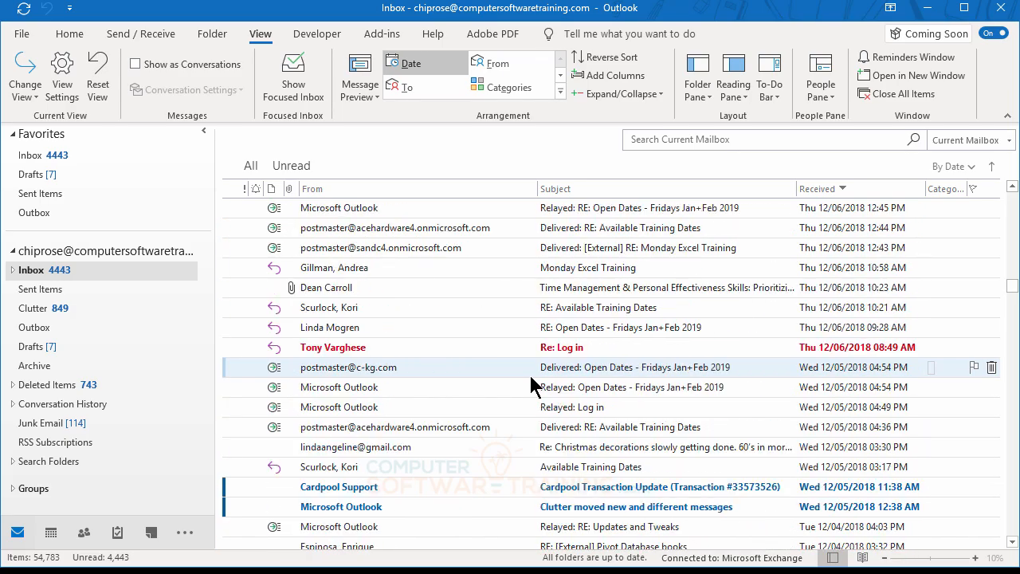
scroll(533, 387, up, 10)
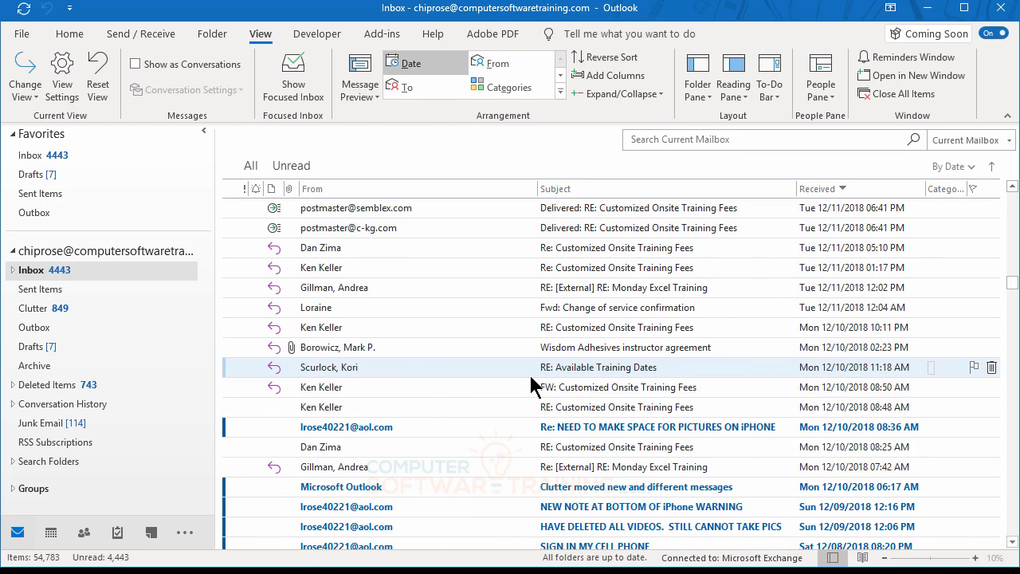
scroll(533, 387, up, 3)
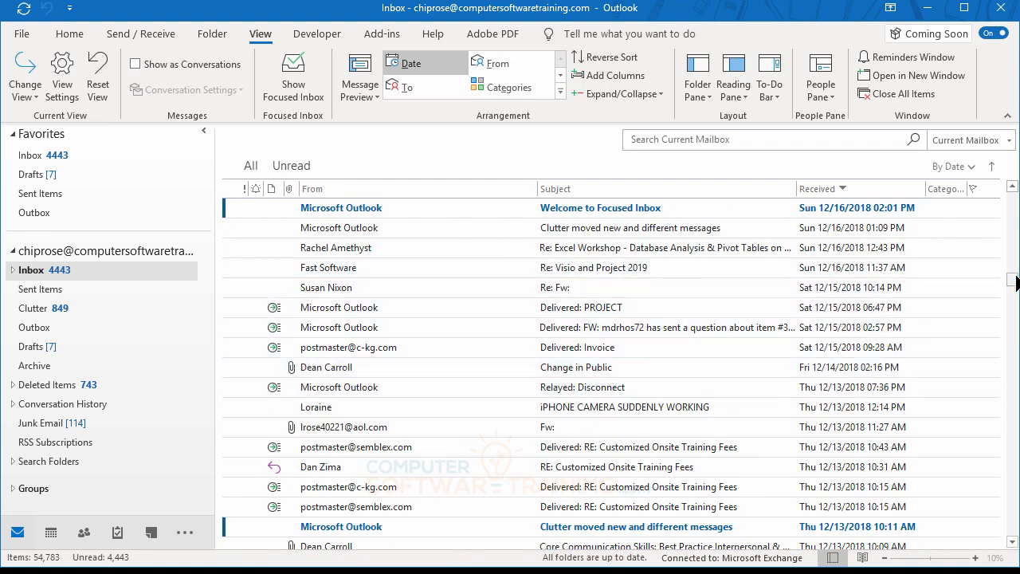
drag(1013, 281, 1013, 196)
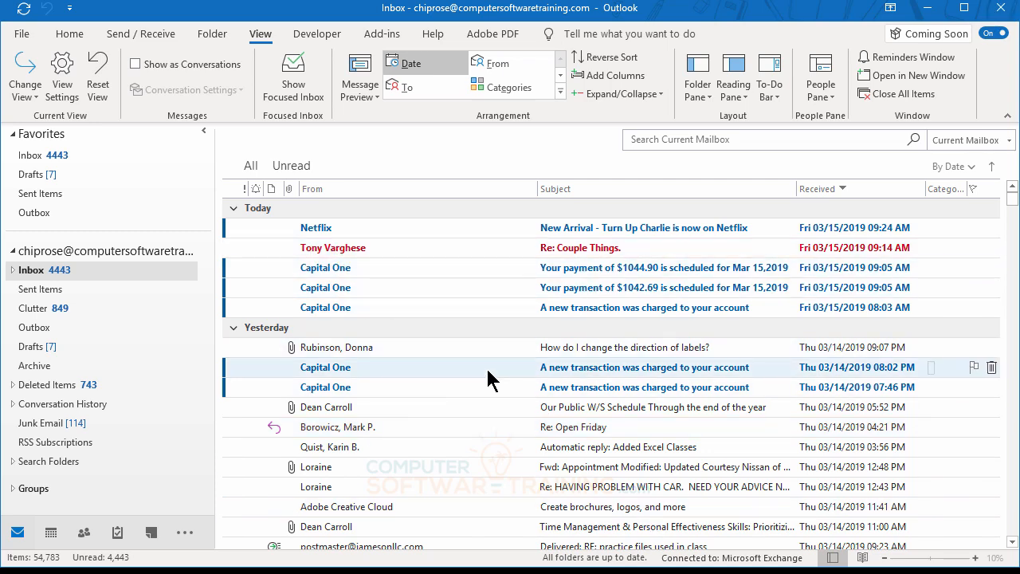
Restrict the sender's conditional formatting rule to only items that are unread and apply the view settings
click(64, 86)
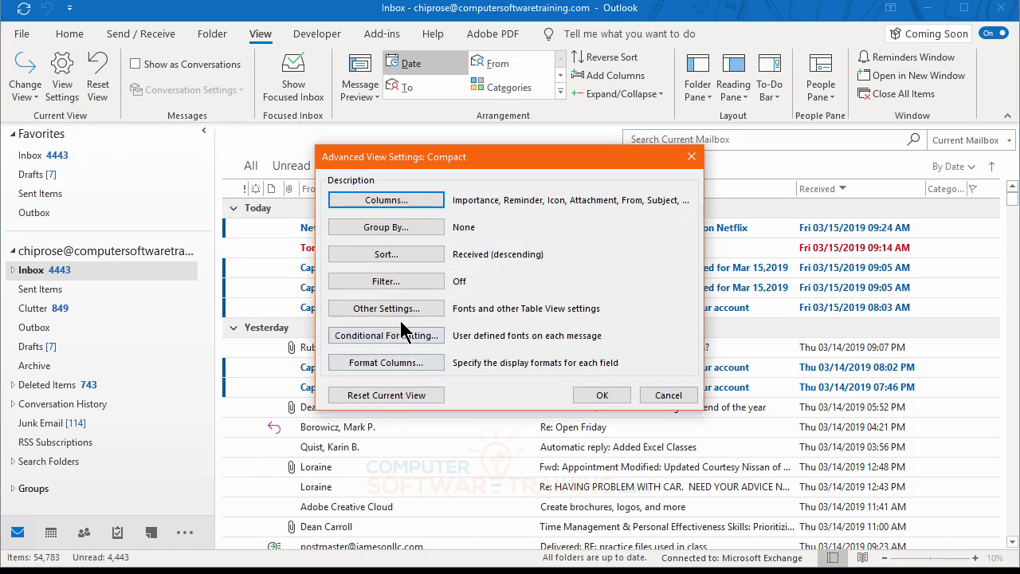
click(389, 344)
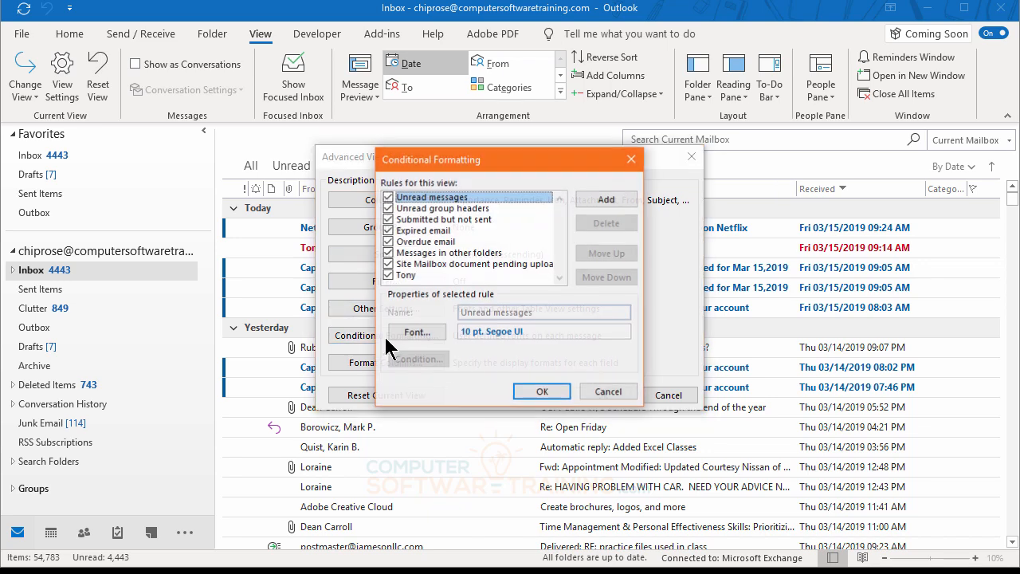
click(417, 276)
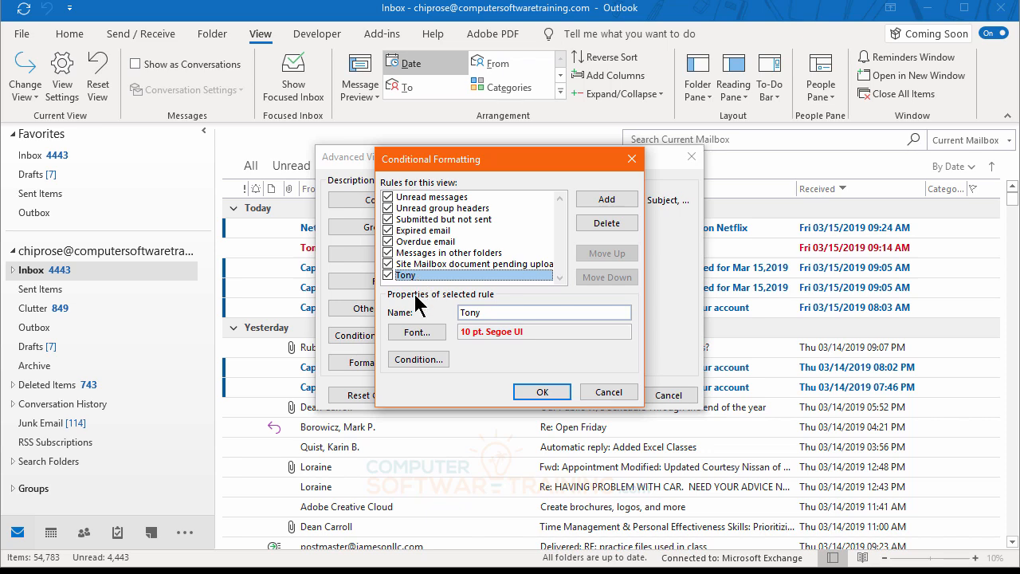
click(421, 360)
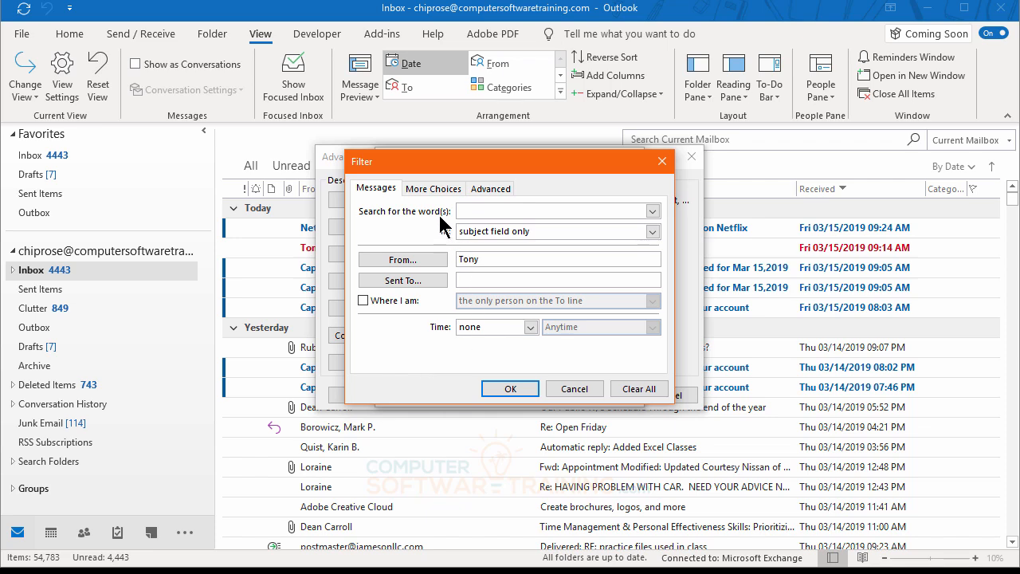
click(427, 190)
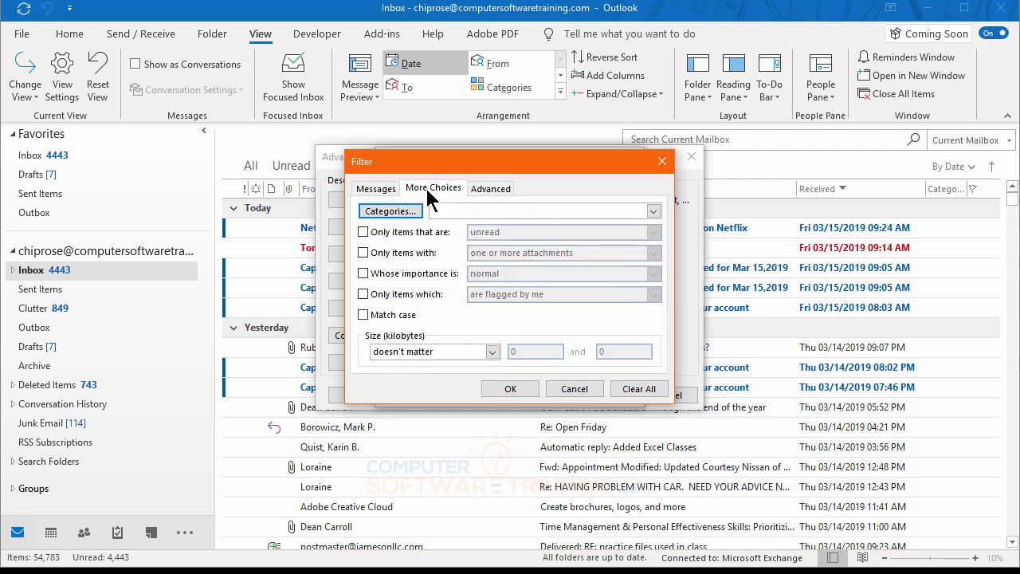
click(403, 234)
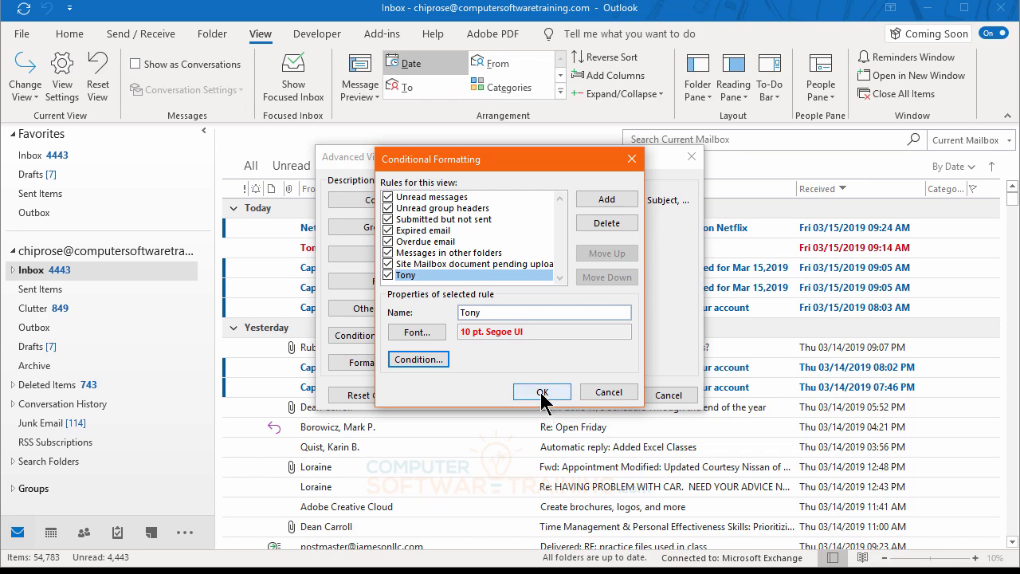
click(540, 388)
click(591, 399)
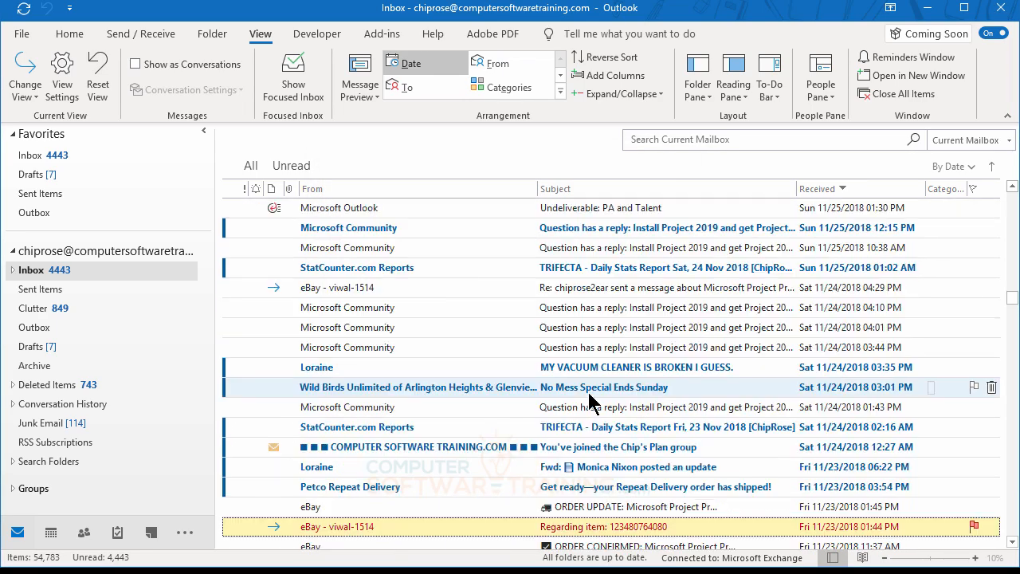
Mark today's "Re: Couple Things." message as unread
scroll(579, 398, up, 10)
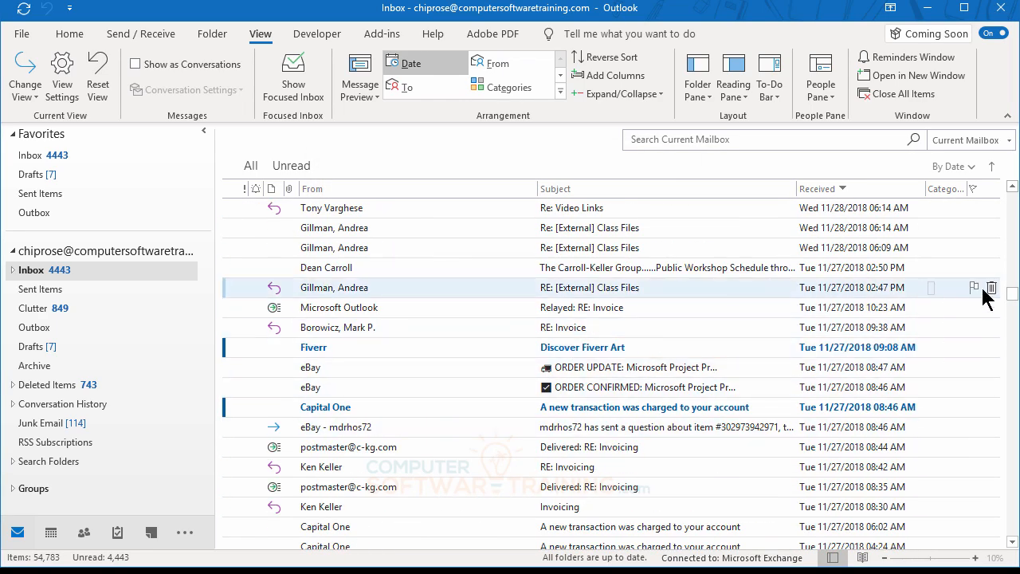
drag(1012, 296, 1012, 199)
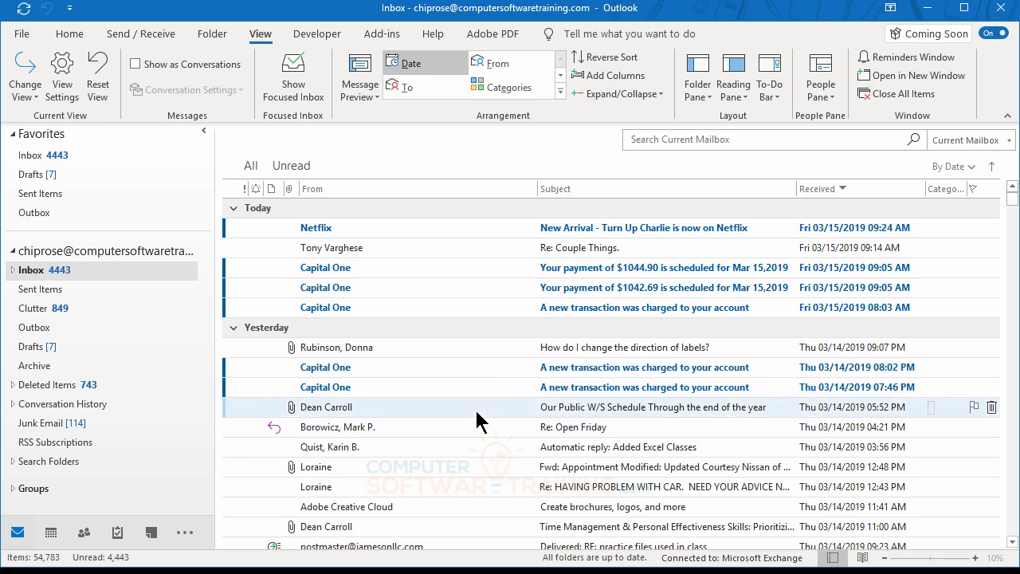
scroll(476, 419, down, 1)
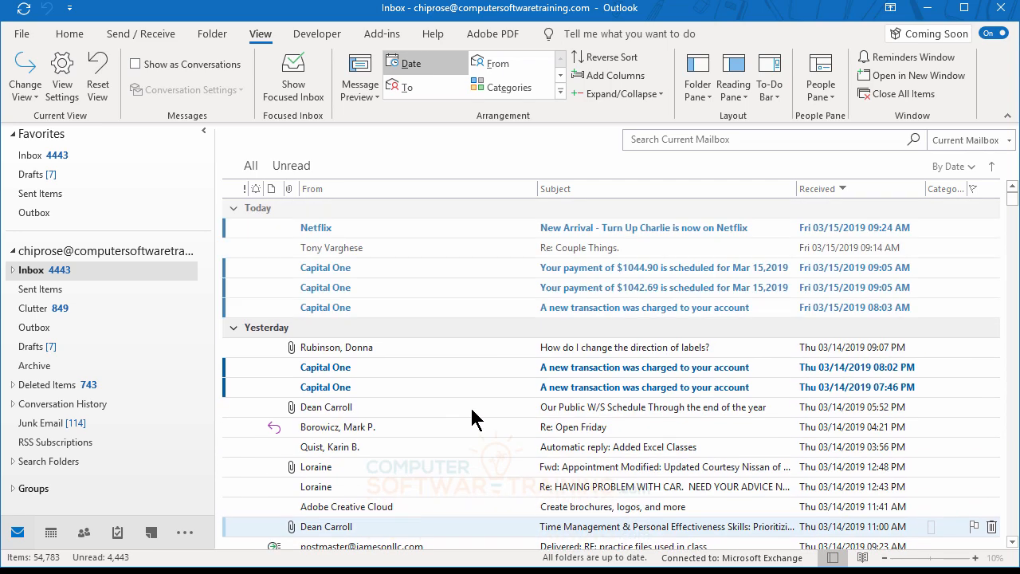
scroll(472, 410, up, 1)
scroll(469, 405, down, 1)
scroll(468, 406, up, 1)
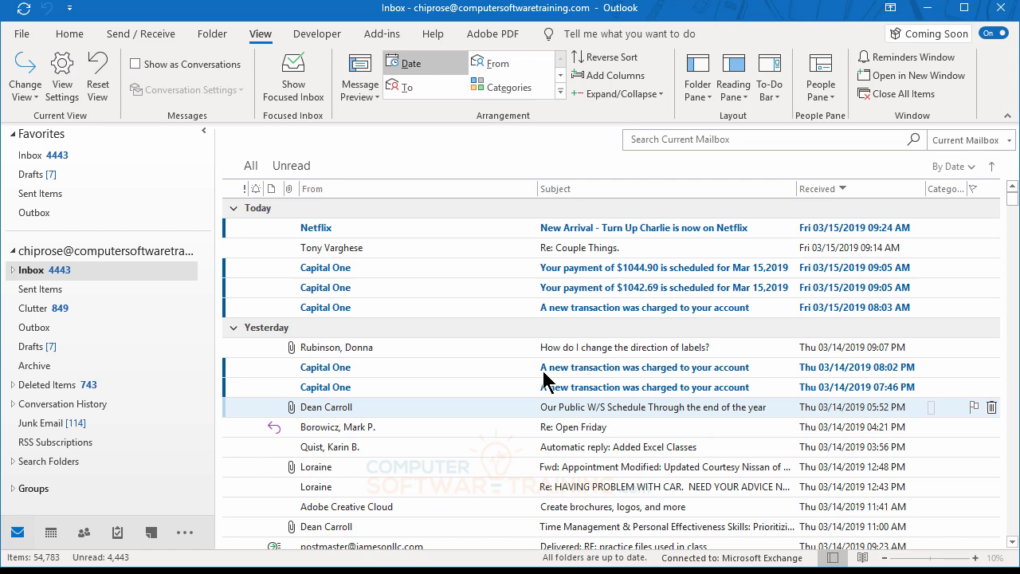
right_click(388, 252)
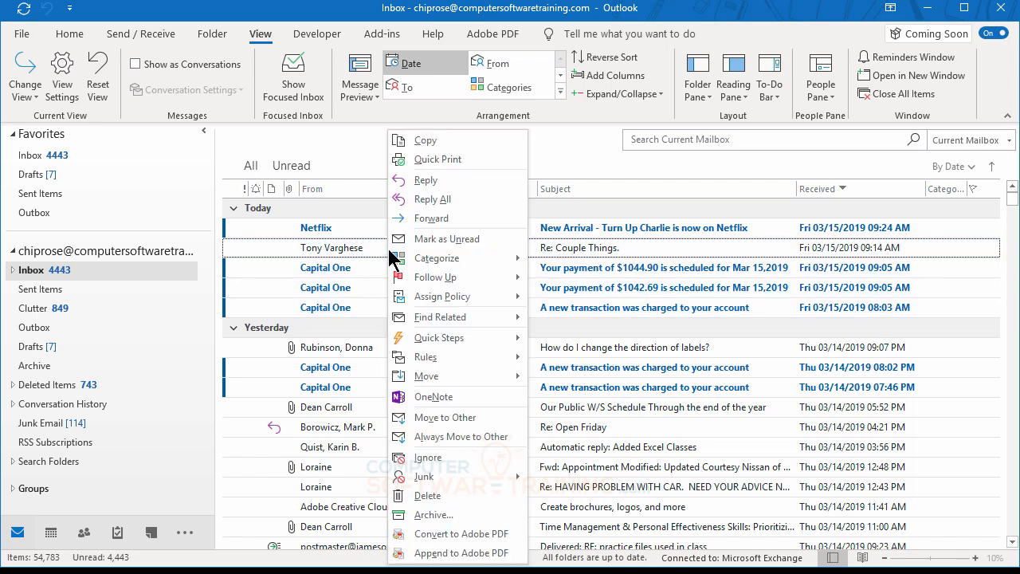
mouse_move(402, 279)
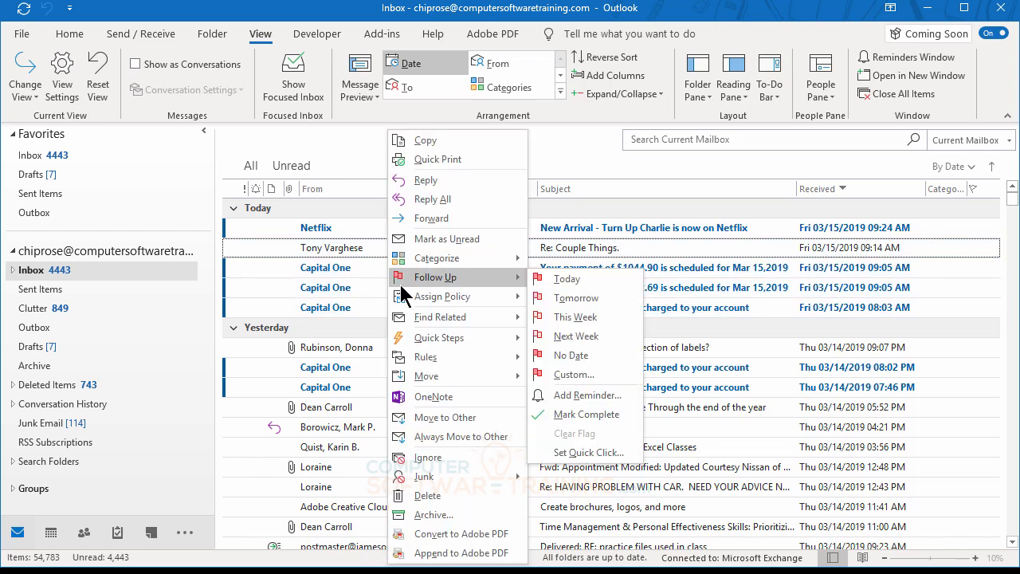
click(452, 242)
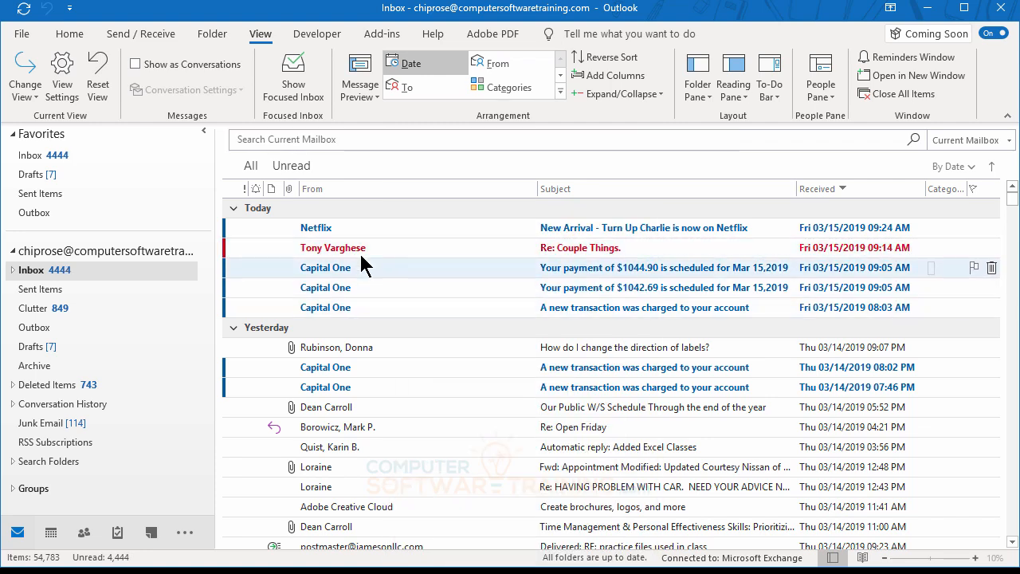
Add a new conditional formatting rule named "Excel" to the inbox view
click(398, 428)
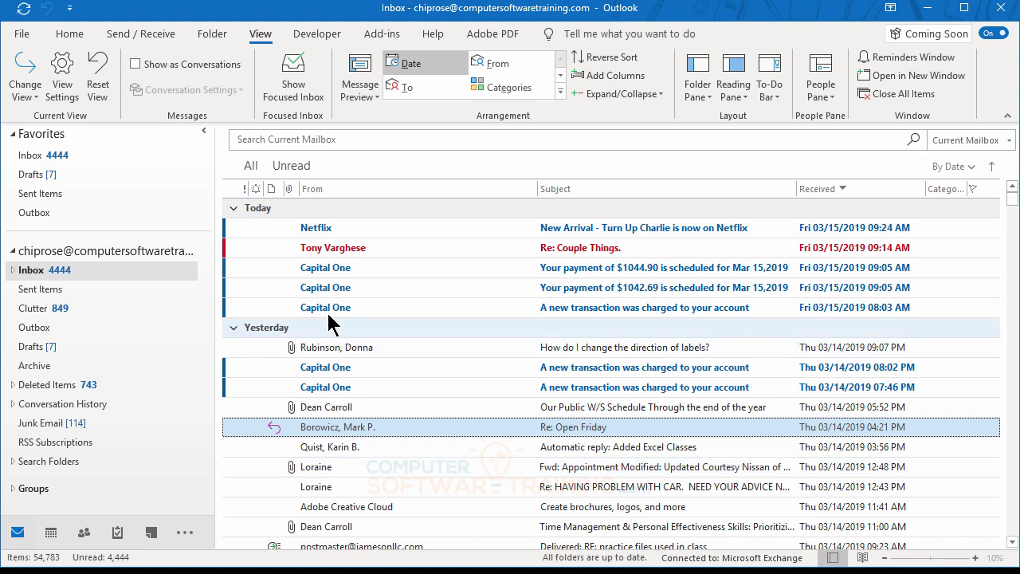
click(64, 79)
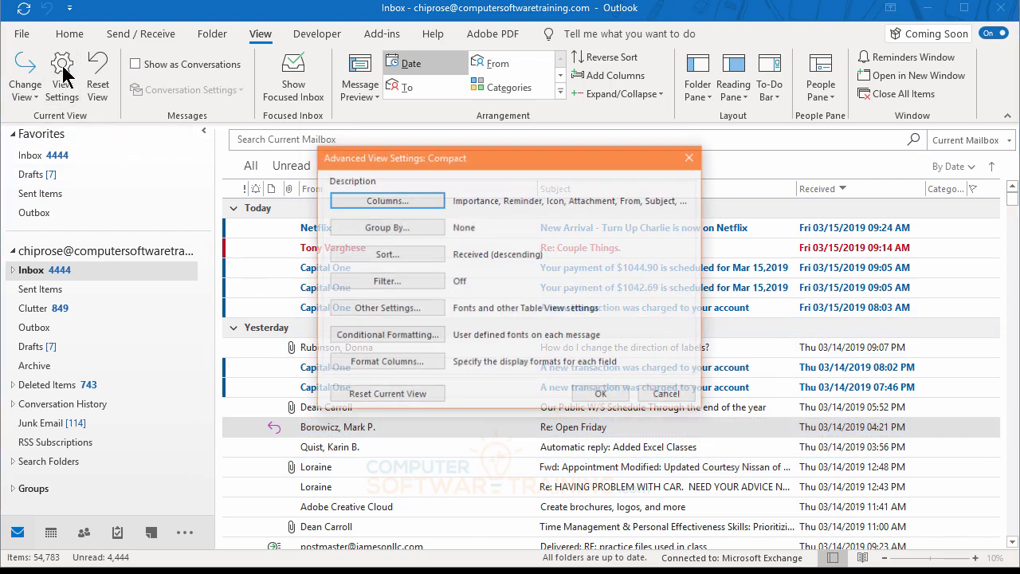
click(400, 337)
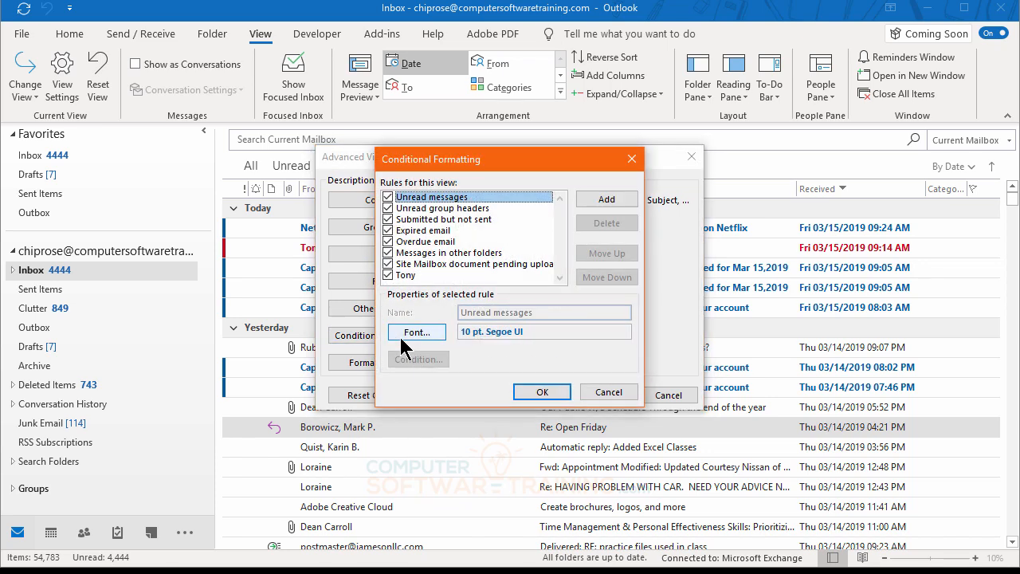
click(607, 201)
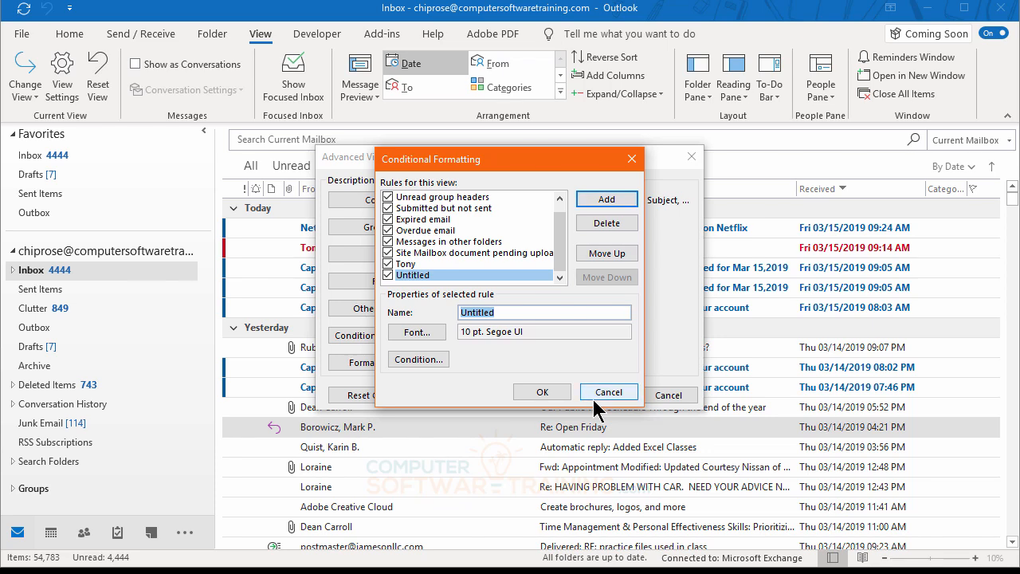
text(Excel)
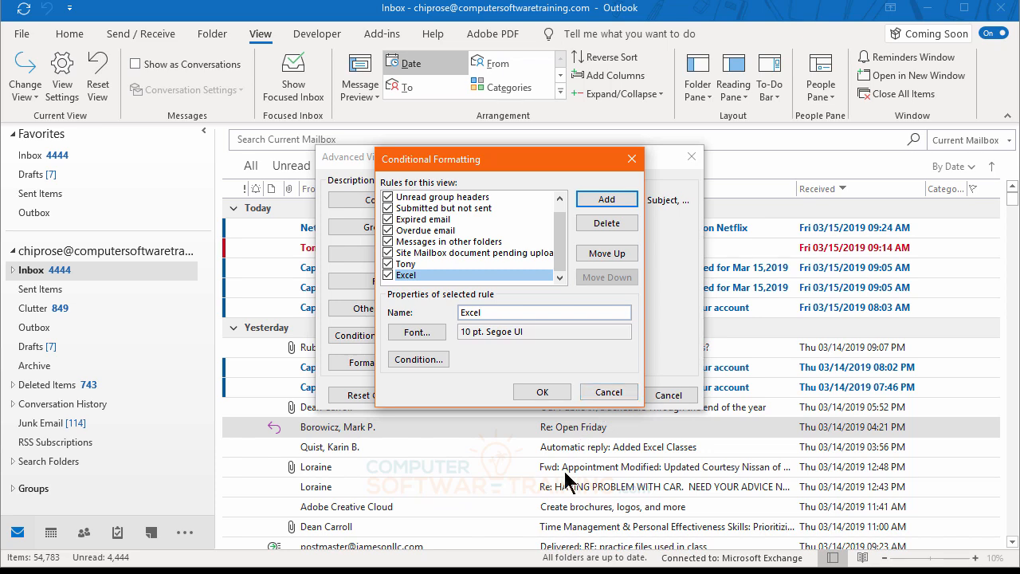
Set the Excel rule's font to bold green
click(420, 335)
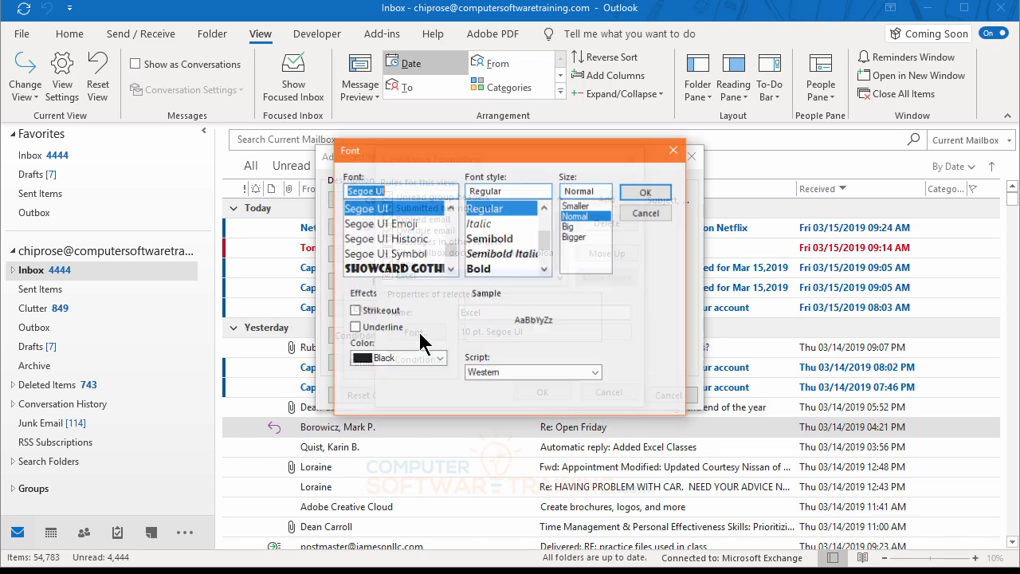
click(396, 361)
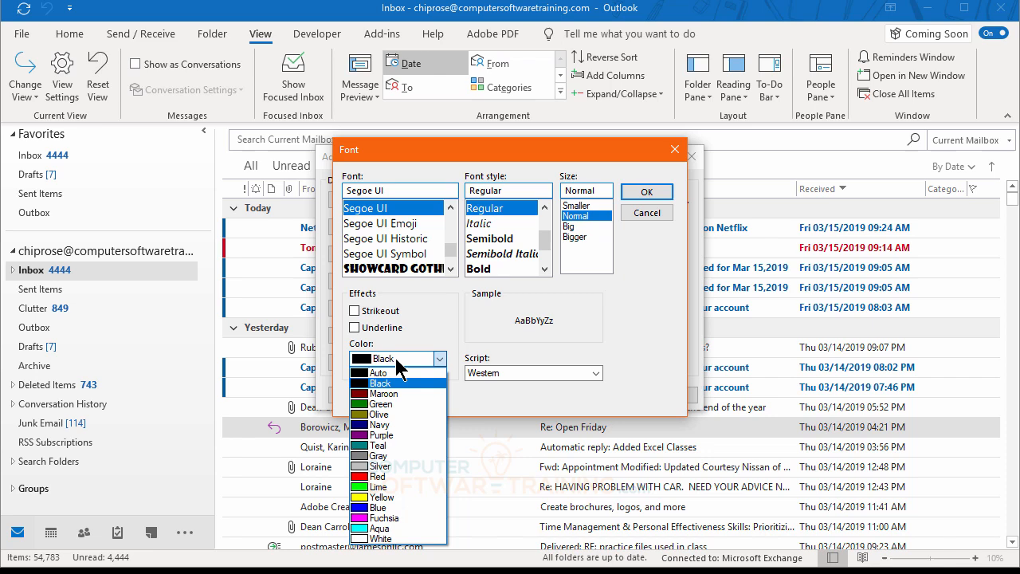
click(389, 404)
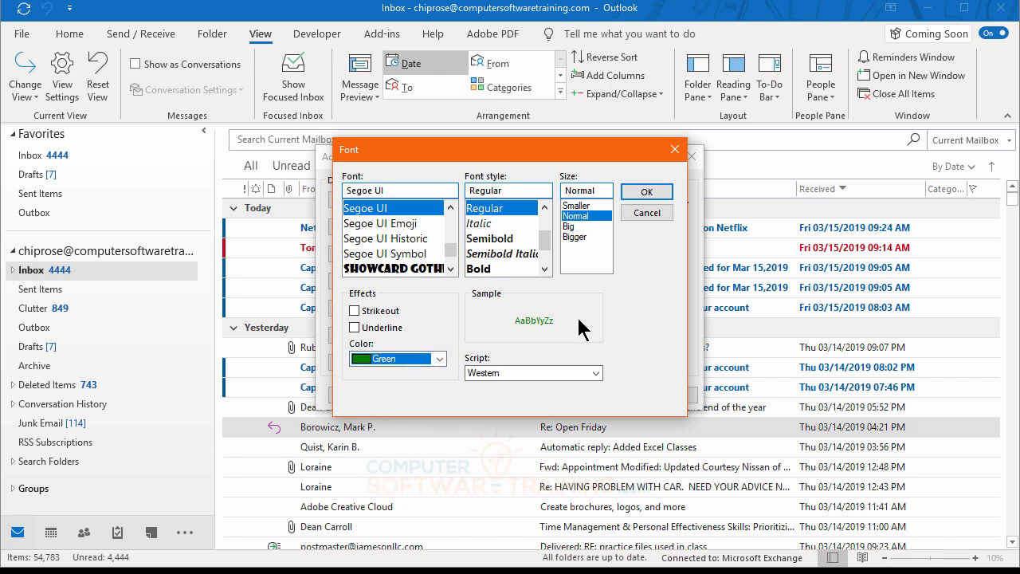
click(484, 269)
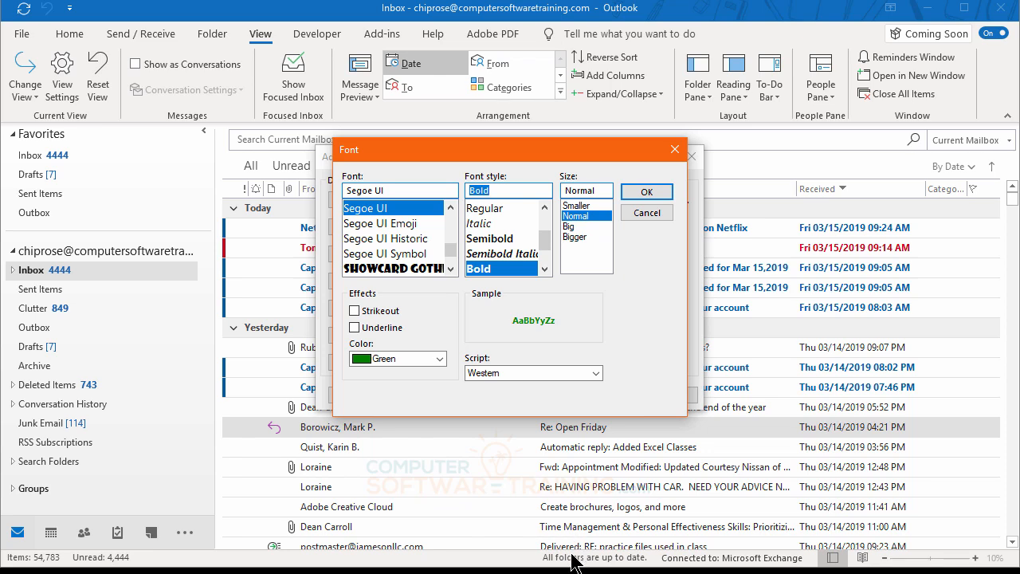
click(646, 192)
Set the Excel rule's condition to the word "Excel" in the subject field and message body, and apply the view settings
click(416, 360)
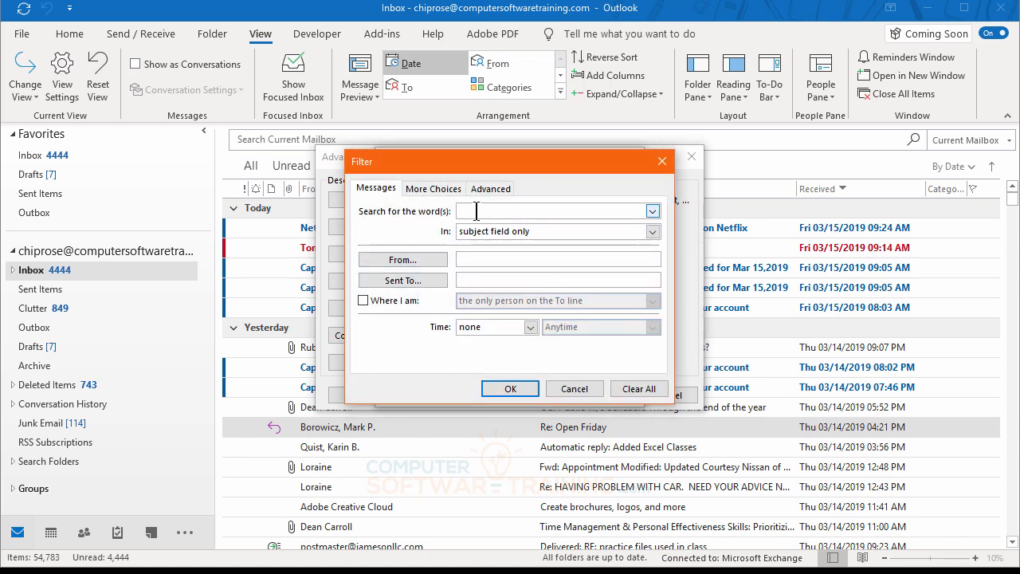
text(Exc)
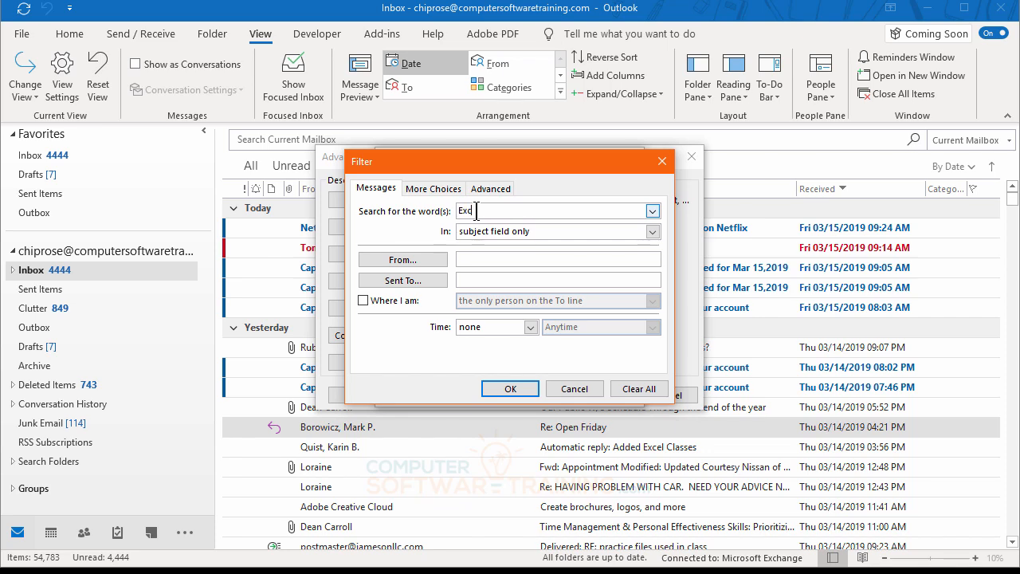
text(el)
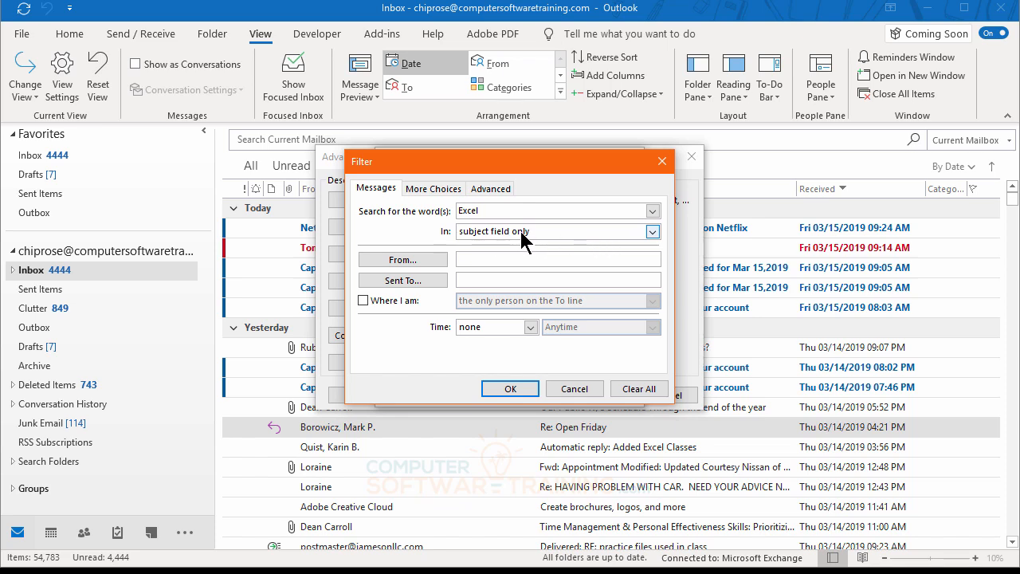
click(651, 232)
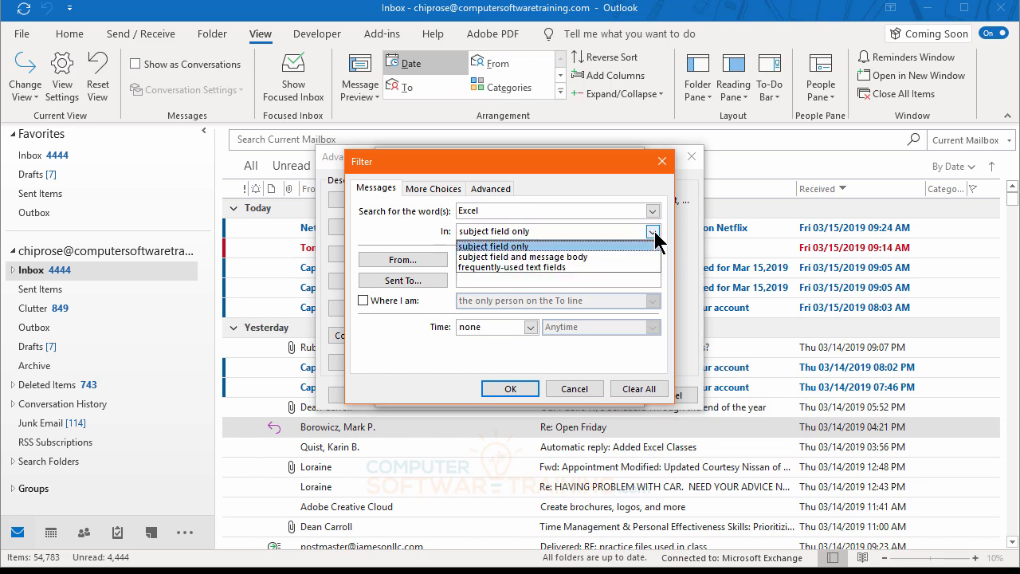
click(490, 257)
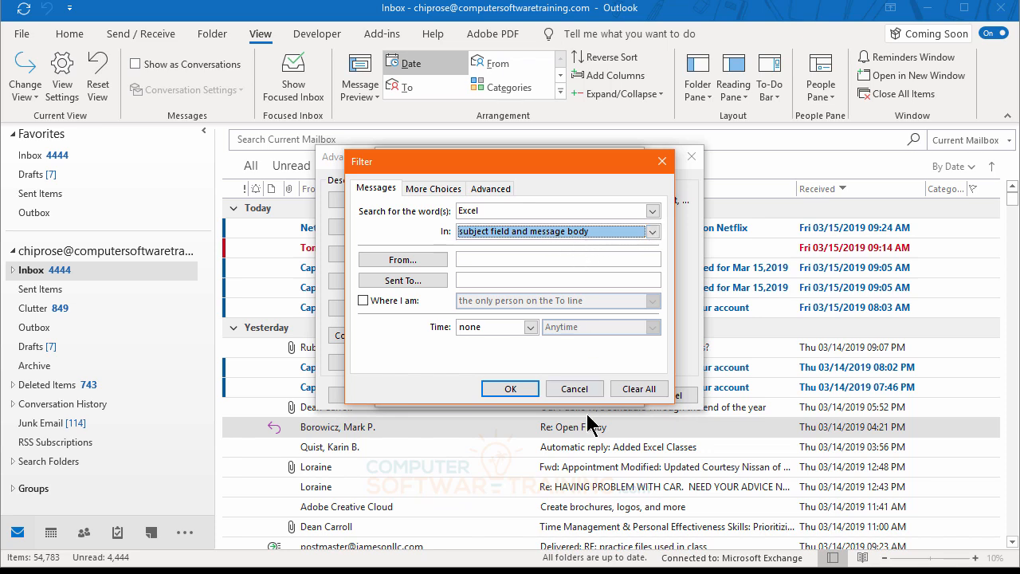
click(511, 388)
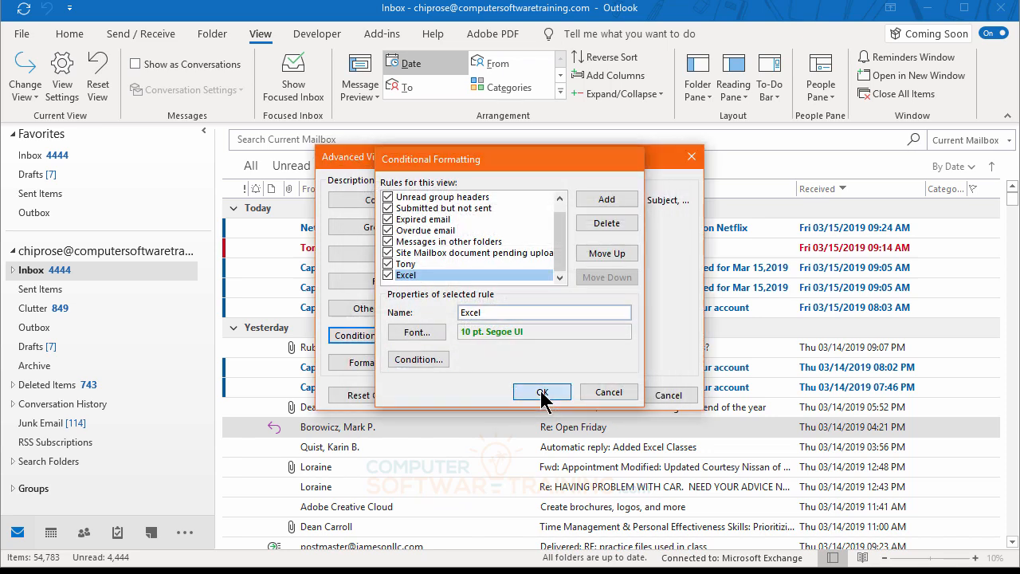
click(542, 395)
click(602, 395)
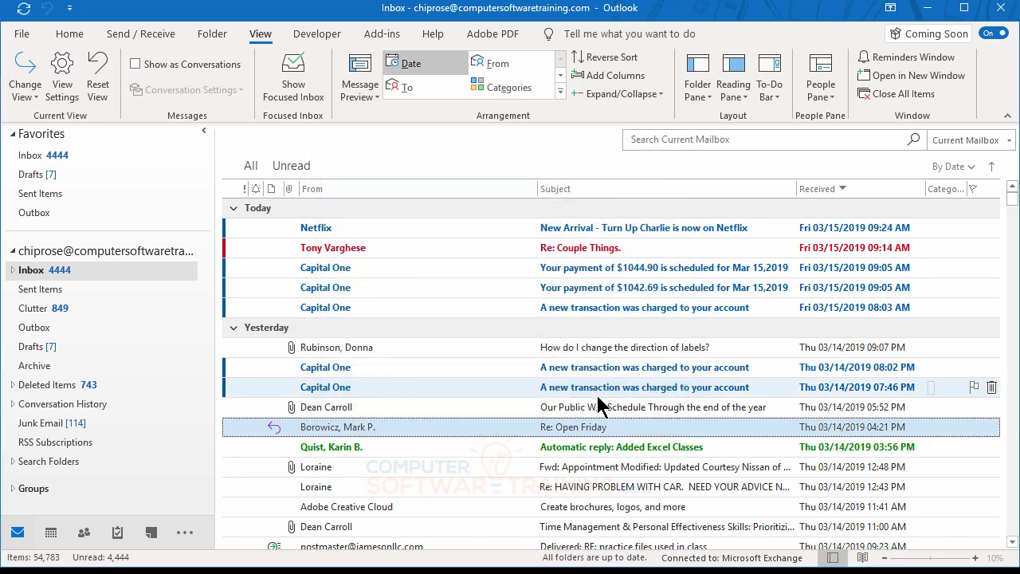
Look through the inbox for messages formatted by the Excel rule and return to the newest mail
scroll(576, 449, down, 3)
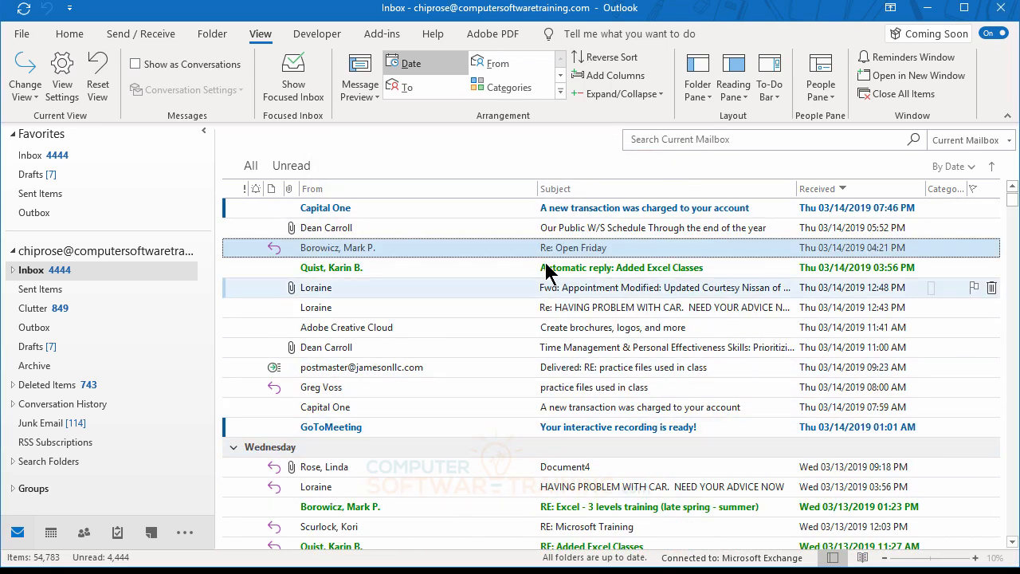
scroll(574, 391, down, 4)
scroll(598, 410, down, 4)
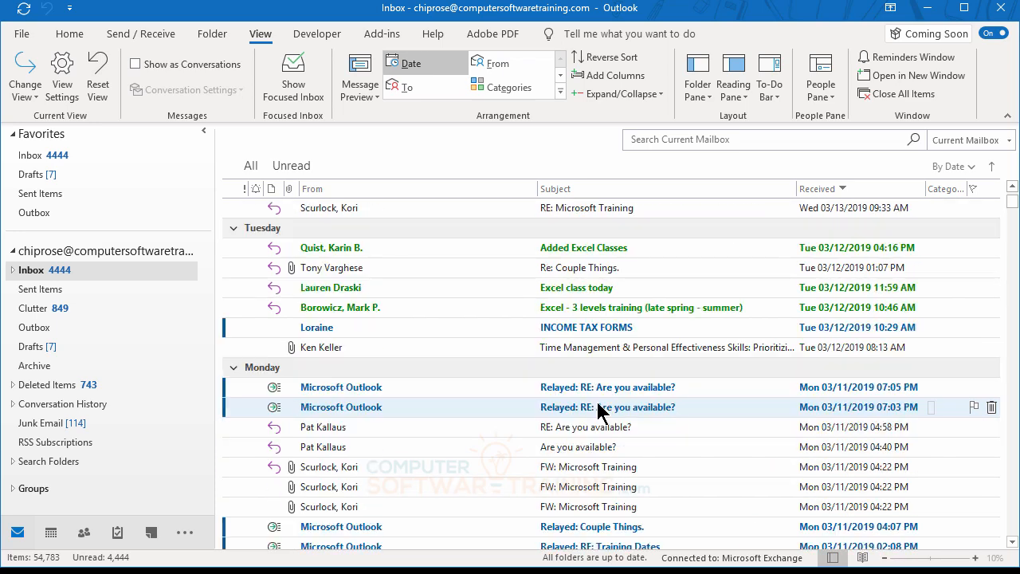
scroll(598, 410, down, 1)
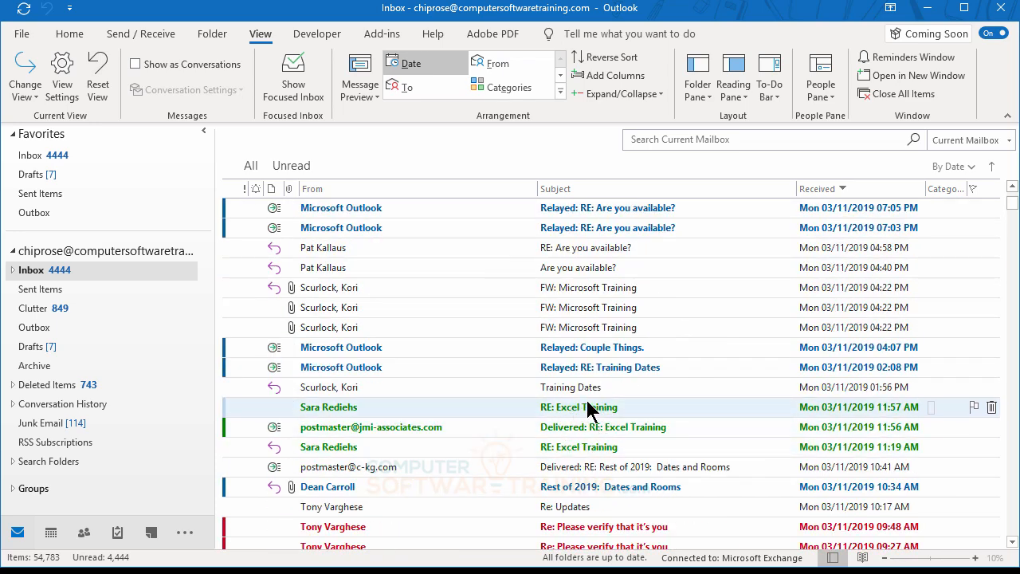
scroll(592, 410, up, 4)
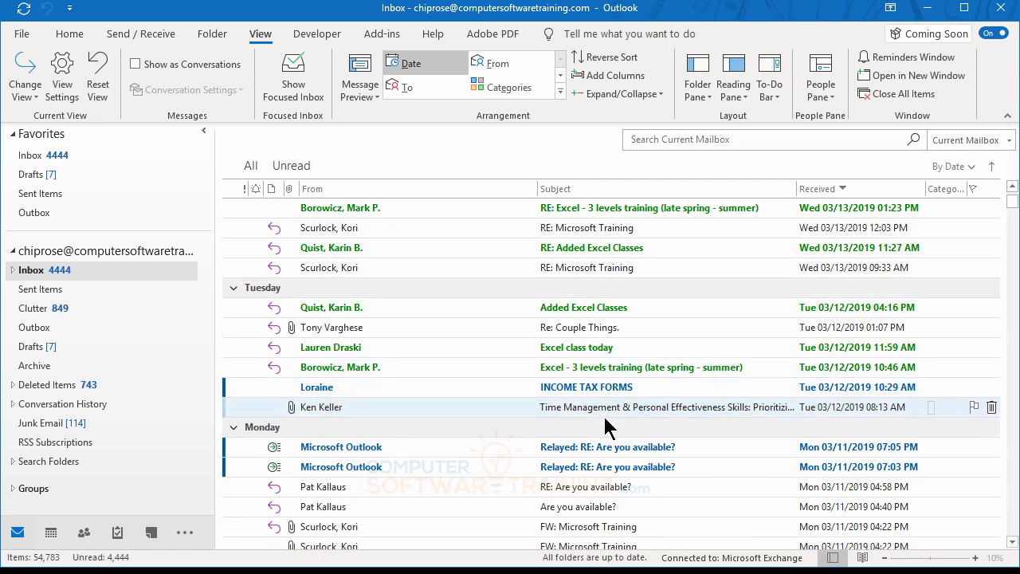
scroll(606, 433, down, 10)
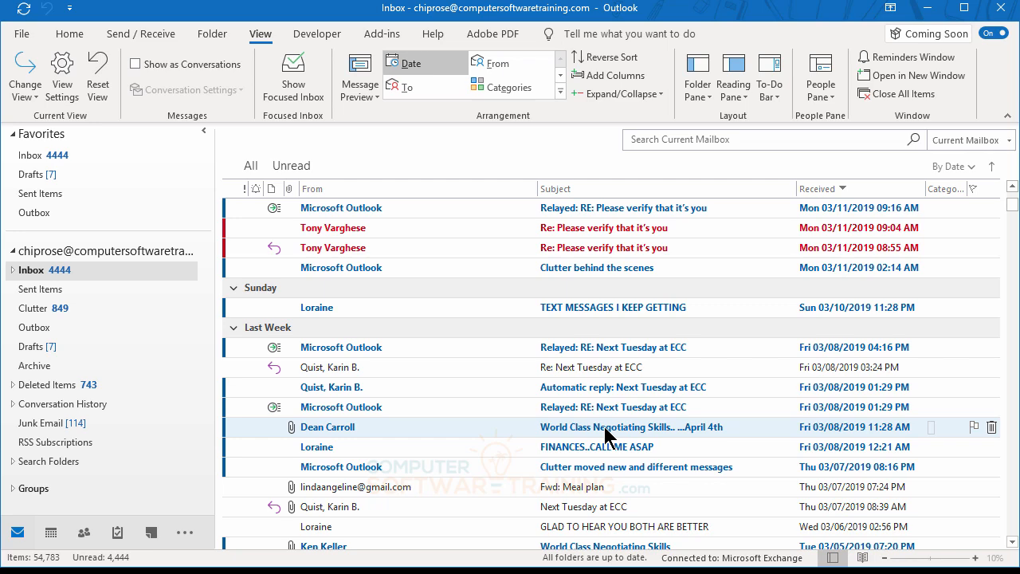
scroll(605, 434, down, 4)
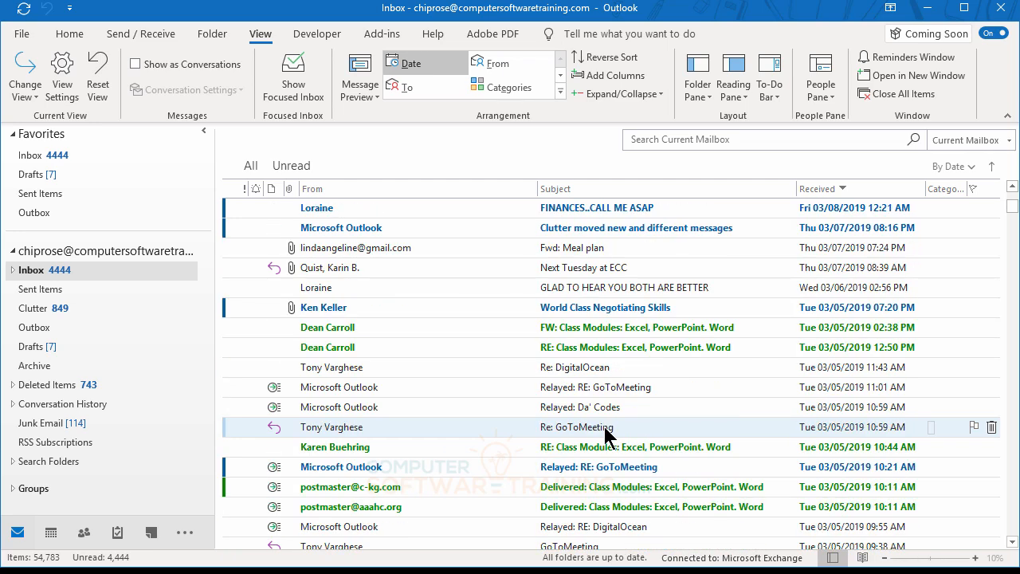
scroll(605, 432, down, 2)
scroll(618, 466, down, 4)
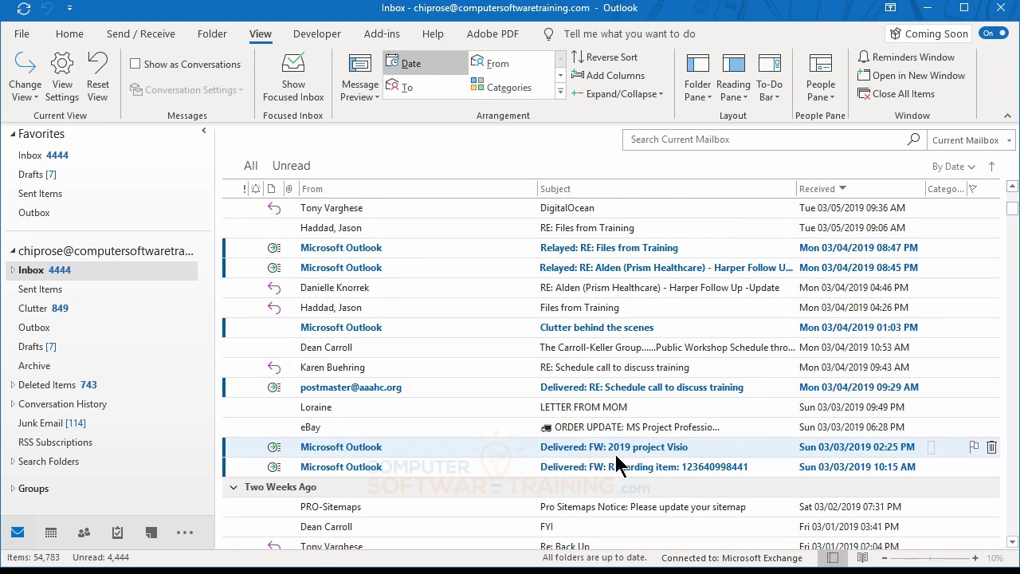
scroll(618, 466, down, 6)
scroll(617, 467, up, 5)
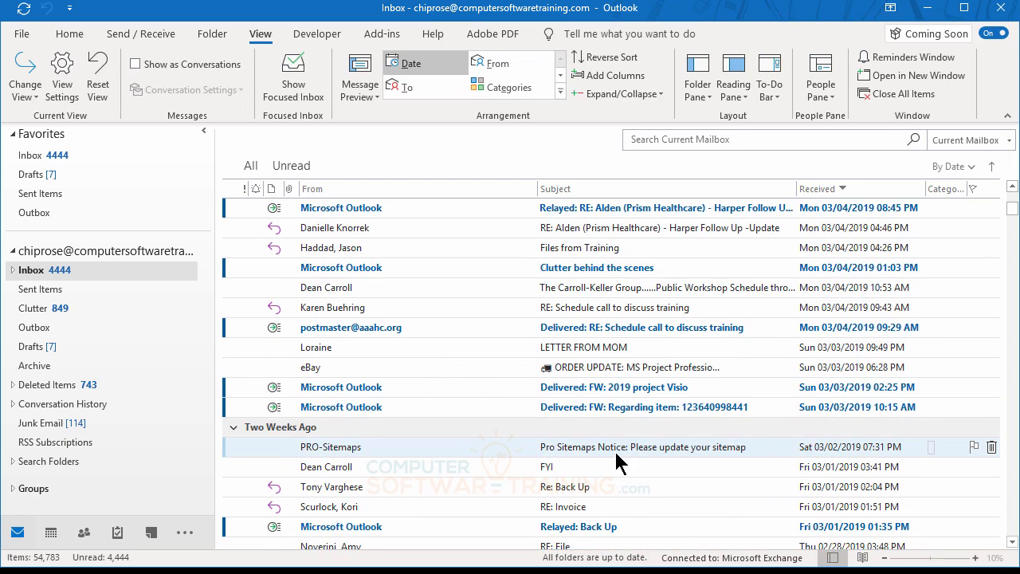
scroll(618, 462, up, 5)
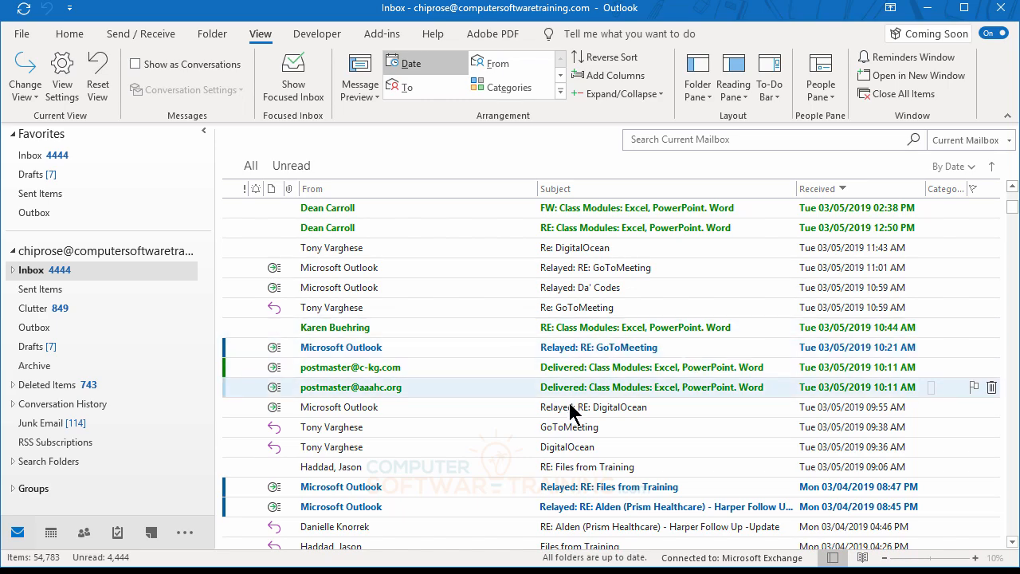
scroll(528, 415, up, 10)
scroll(530, 420, up, 10)
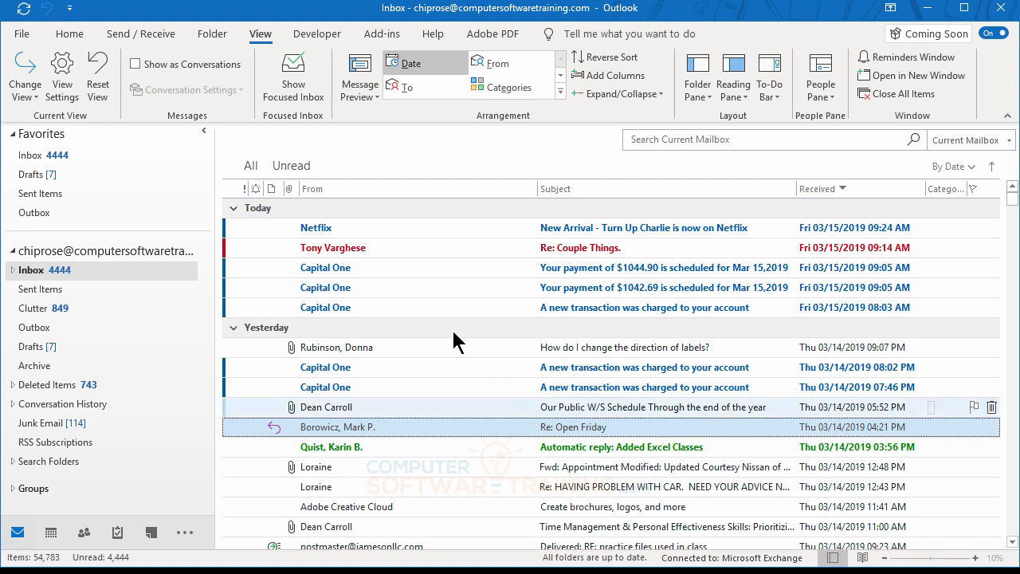
Turn off the sender's rule and the Excel rule in the view's conditional formatting
click(66, 77)
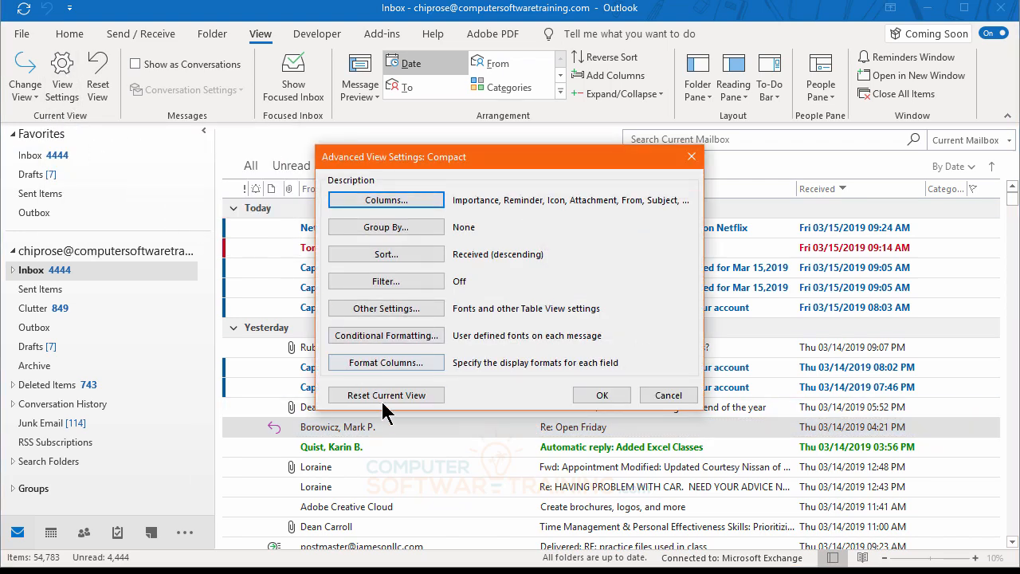
click(395, 339)
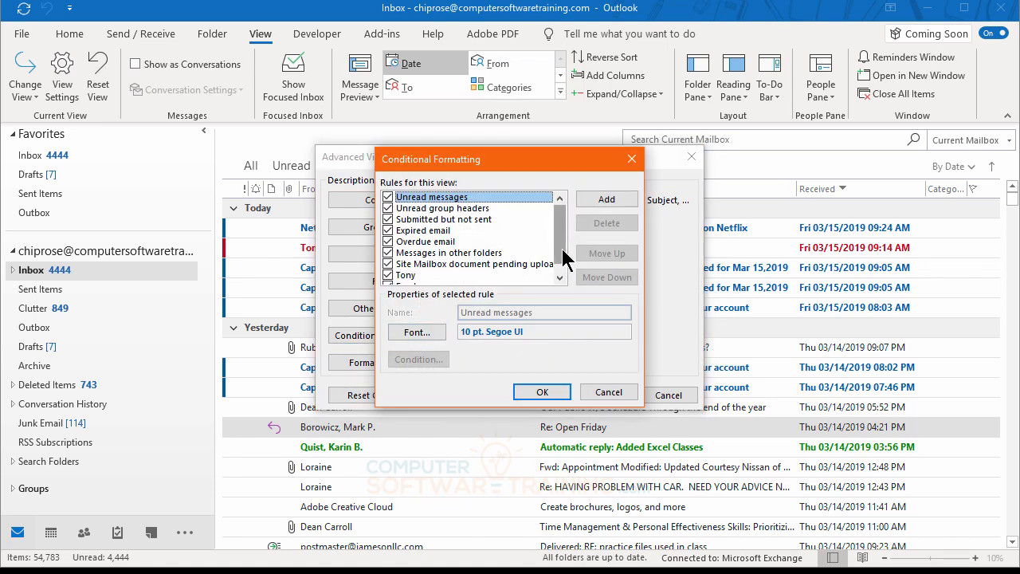
scroll(564, 263, down, 1)
click(388, 263)
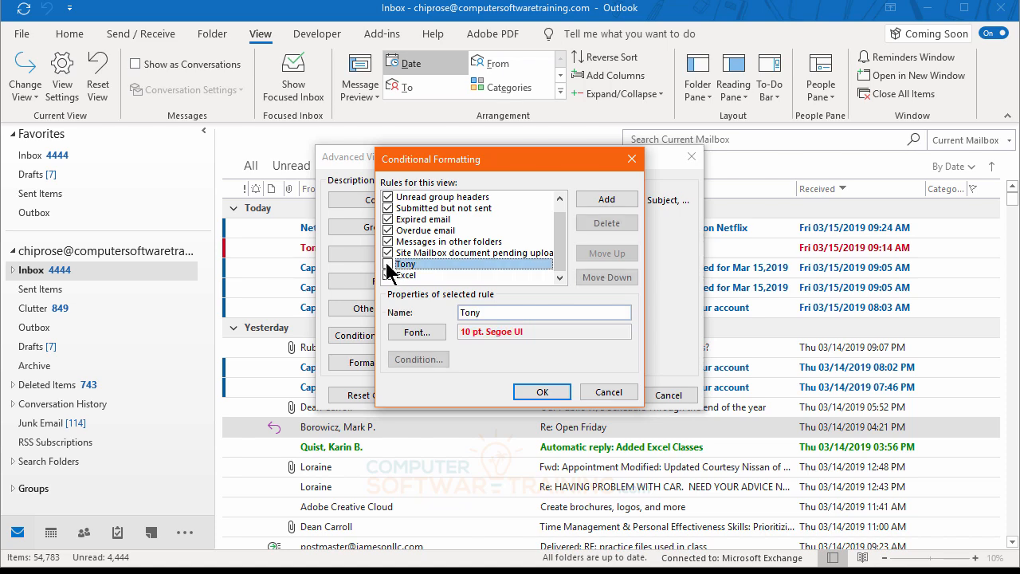
click(388, 274)
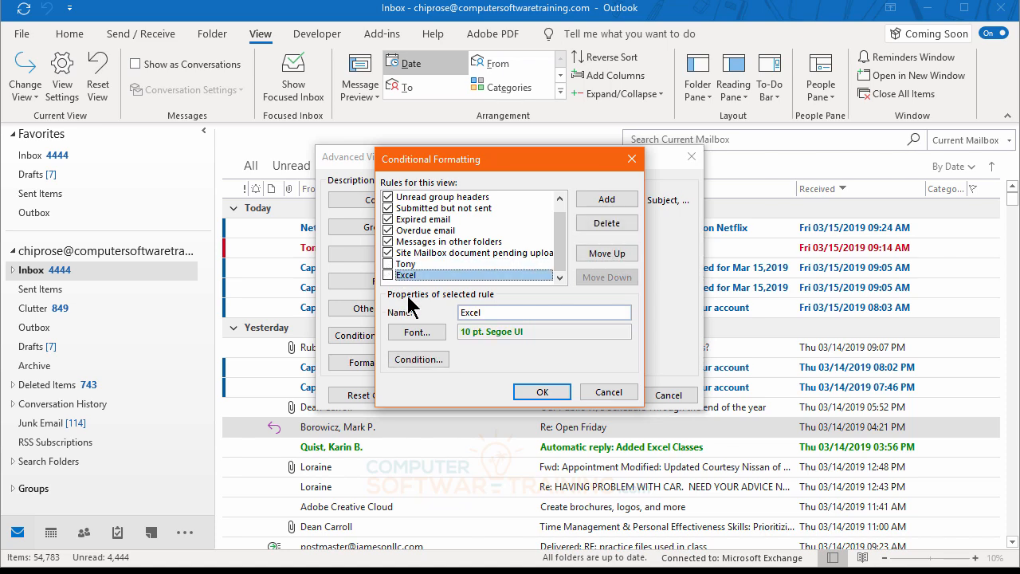
Delete the sender's rule and the Excel rule from the conditional formatting rules
click(408, 264)
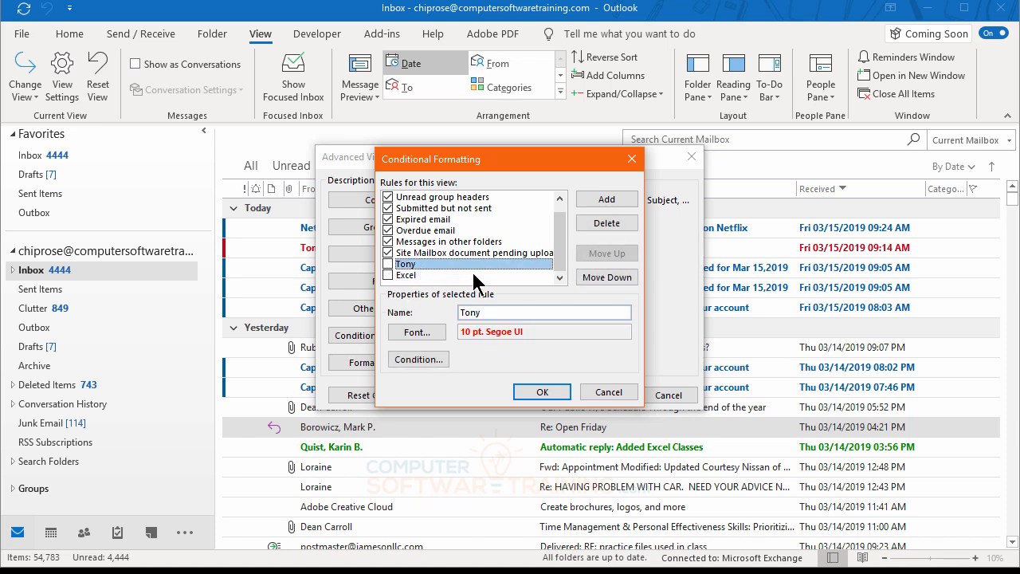
click(606, 225)
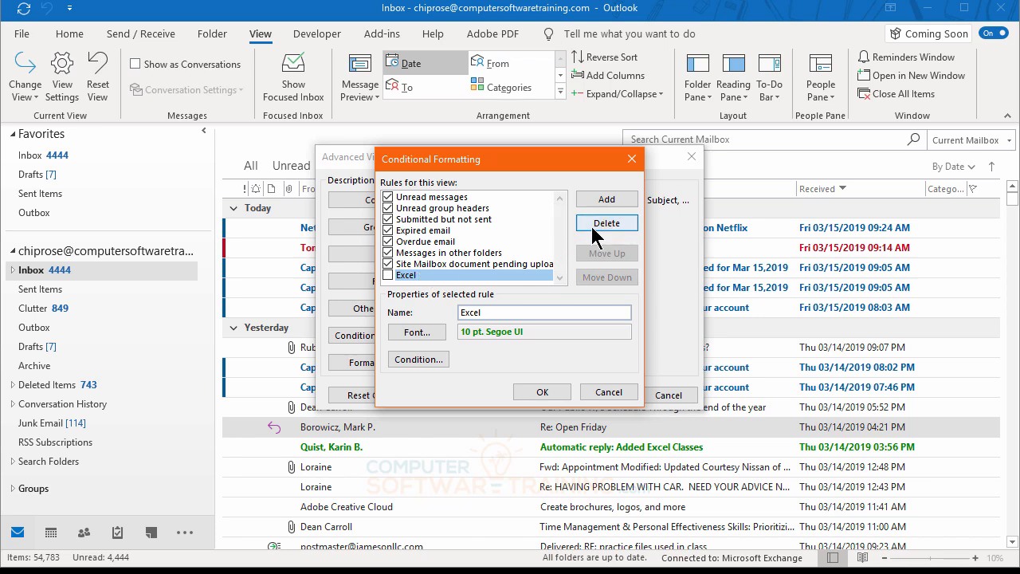
click(594, 227)
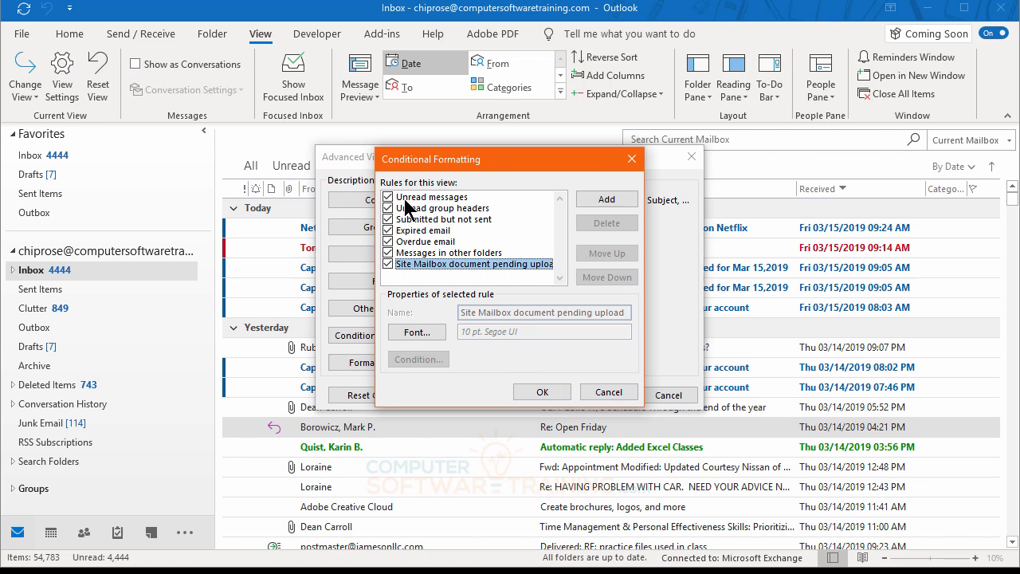
Set the font colour of the Unread messages conditional formatting rule to Black, apply the view settings, and check the inbox messages
click(429, 198)
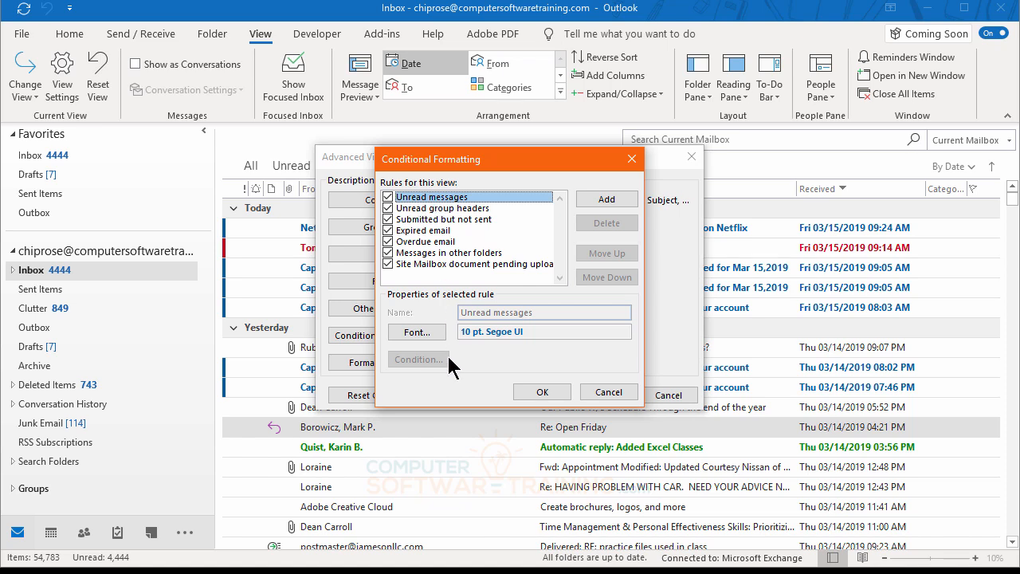
click(418, 333)
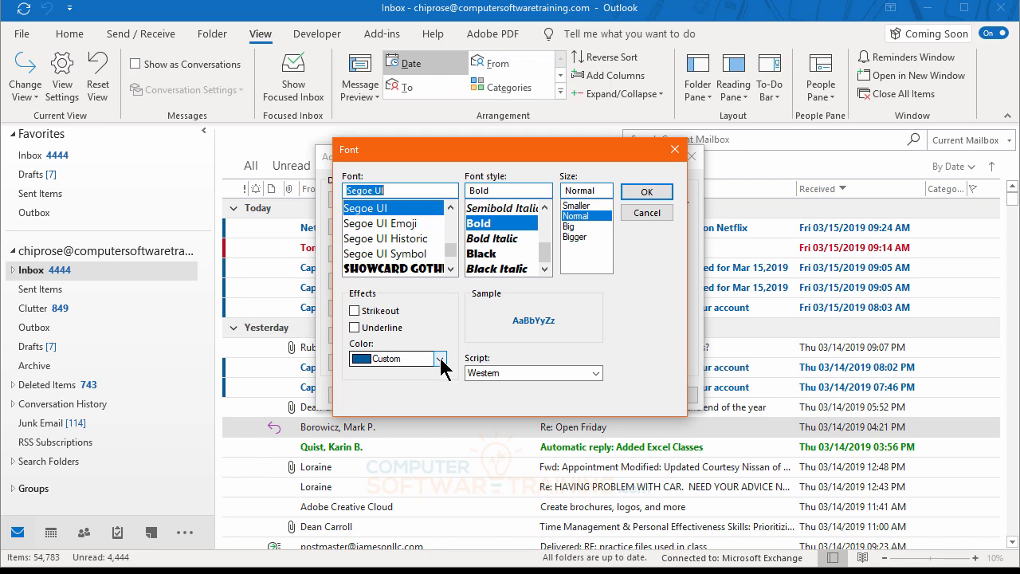
click(440, 358)
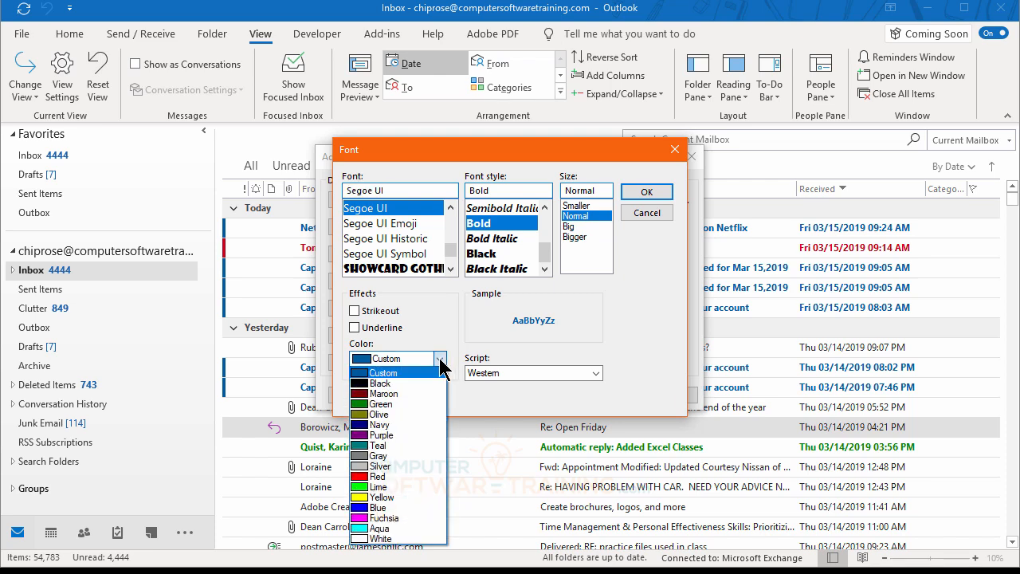
click(380, 384)
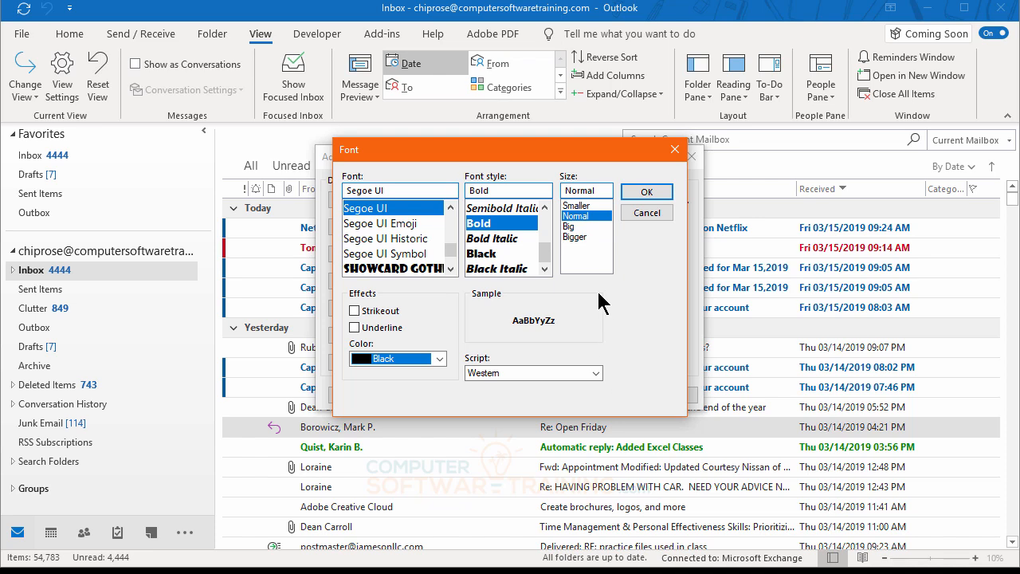
click(648, 193)
click(554, 393)
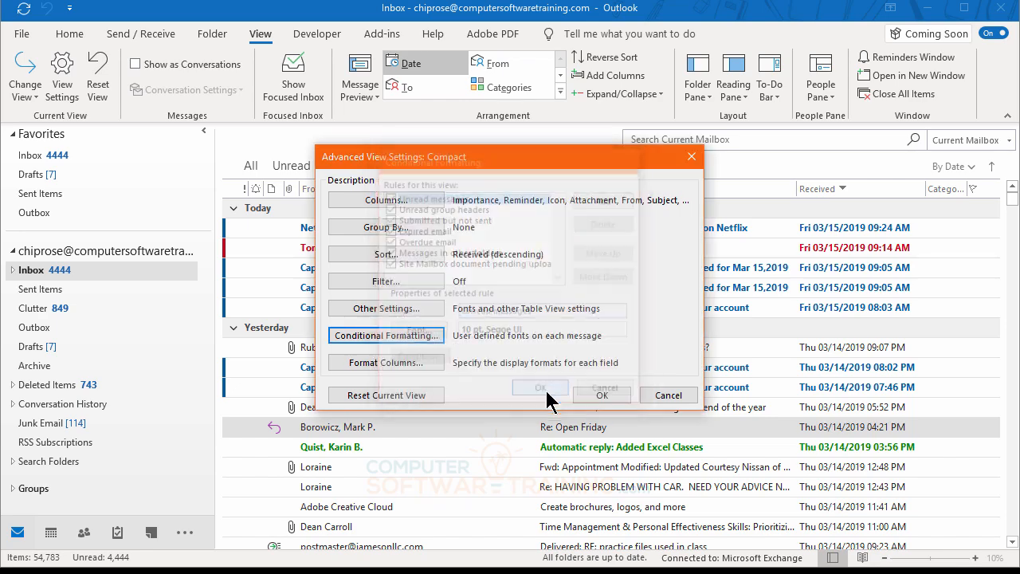
click(600, 396)
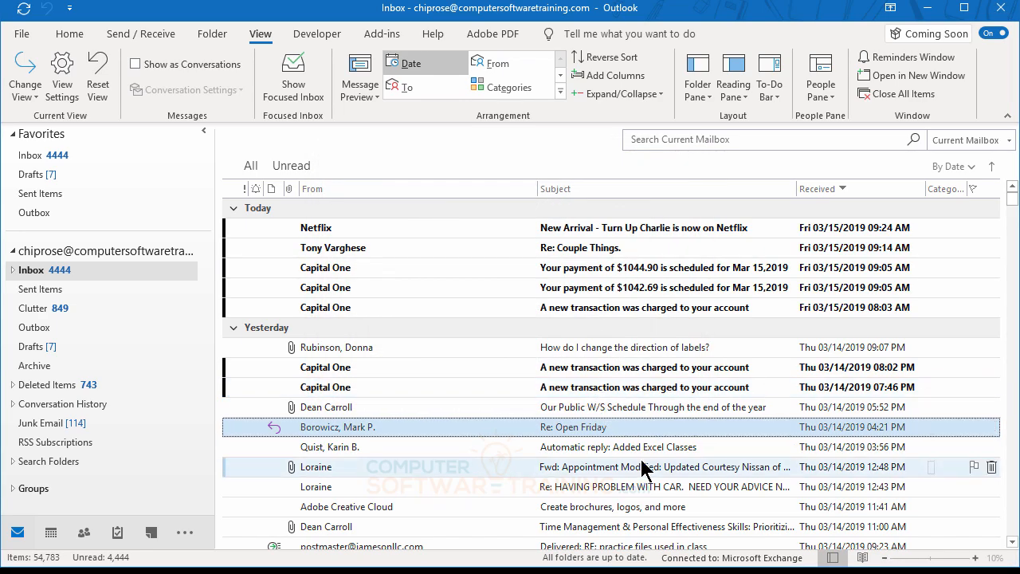
scroll(642, 467, down, 8)
scroll(642, 467, down, 8)
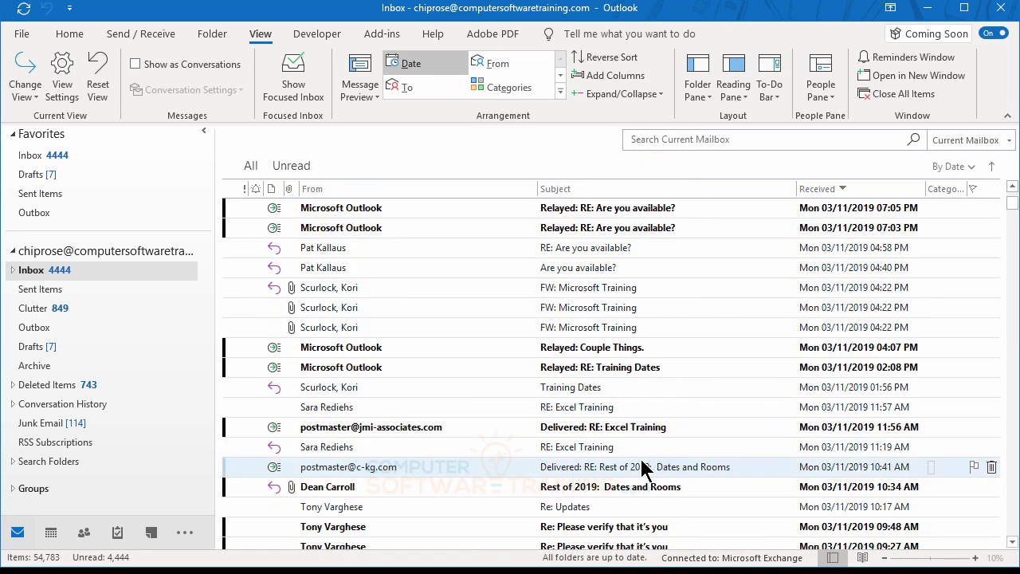
scroll(643, 467, up, 16)
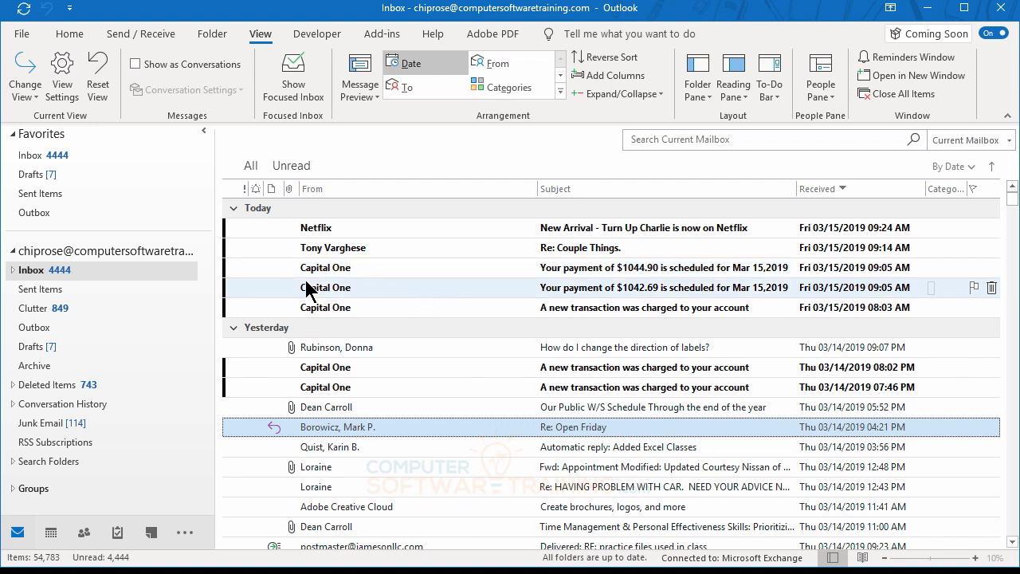
Set the Unread messages rule's font colour back to the Custom blue, apply the view settings, and review the inbox
click(67, 89)
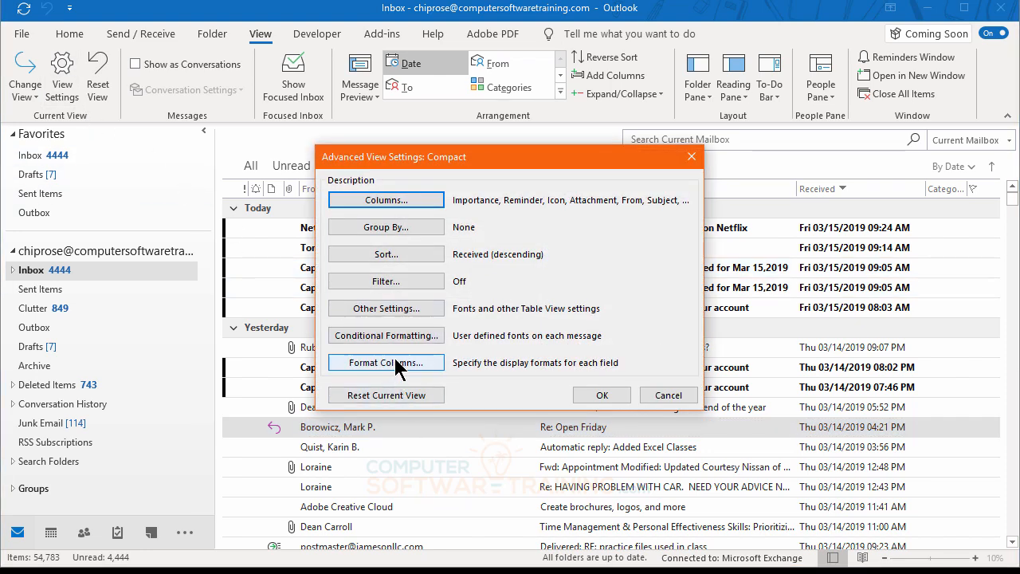
click(395, 338)
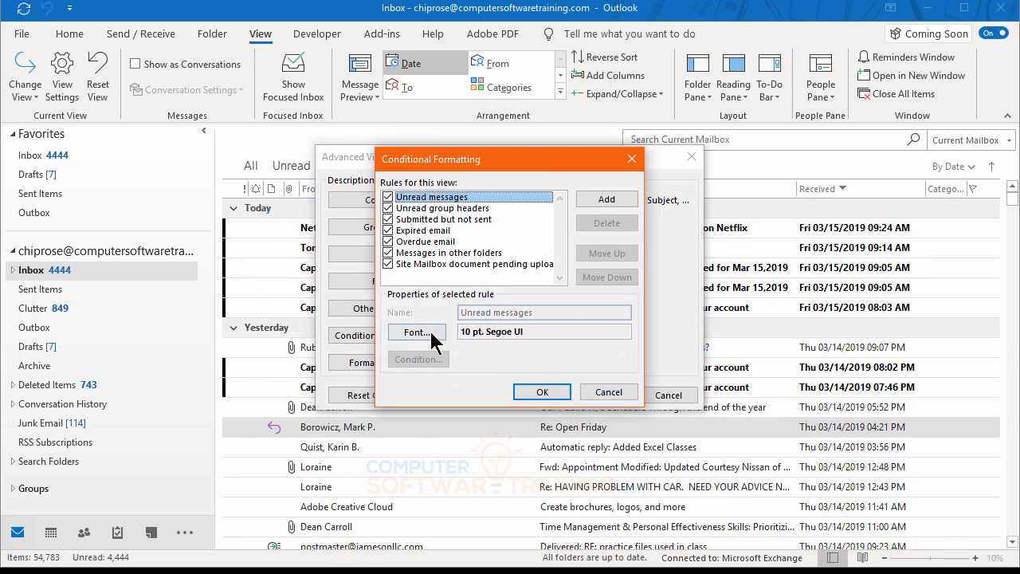
click(417, 333)
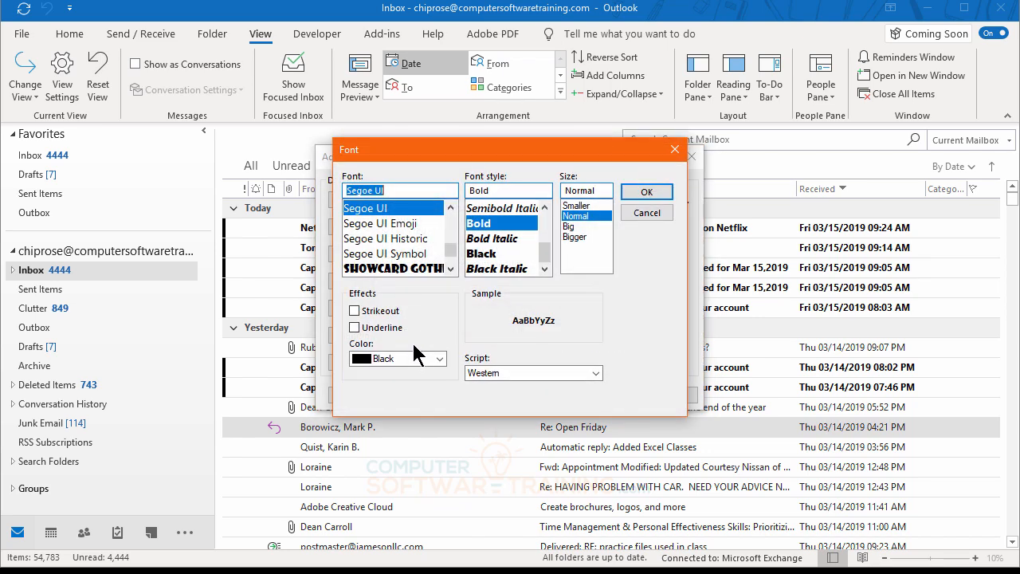
click(416, 368)
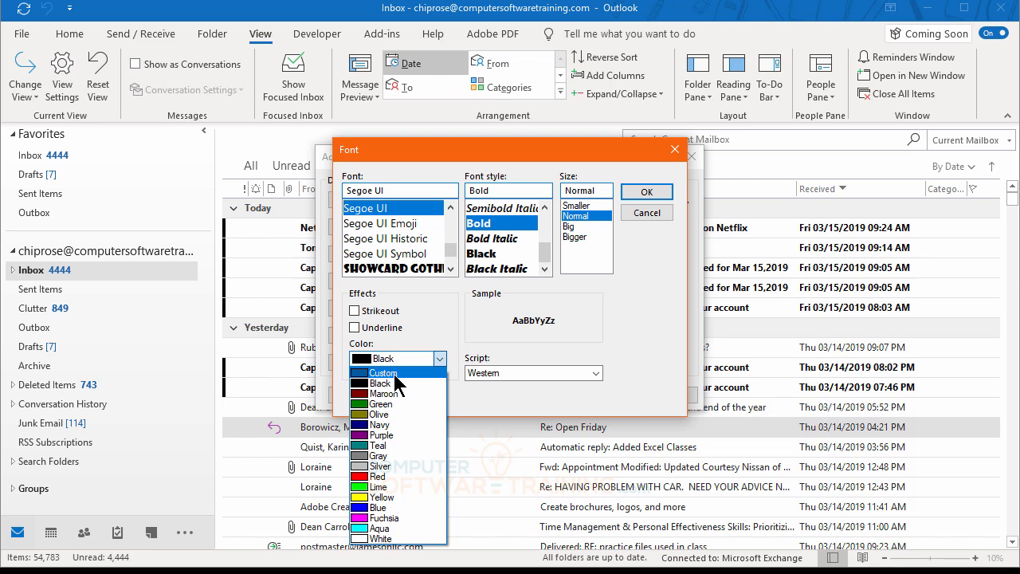
click(400, 376)
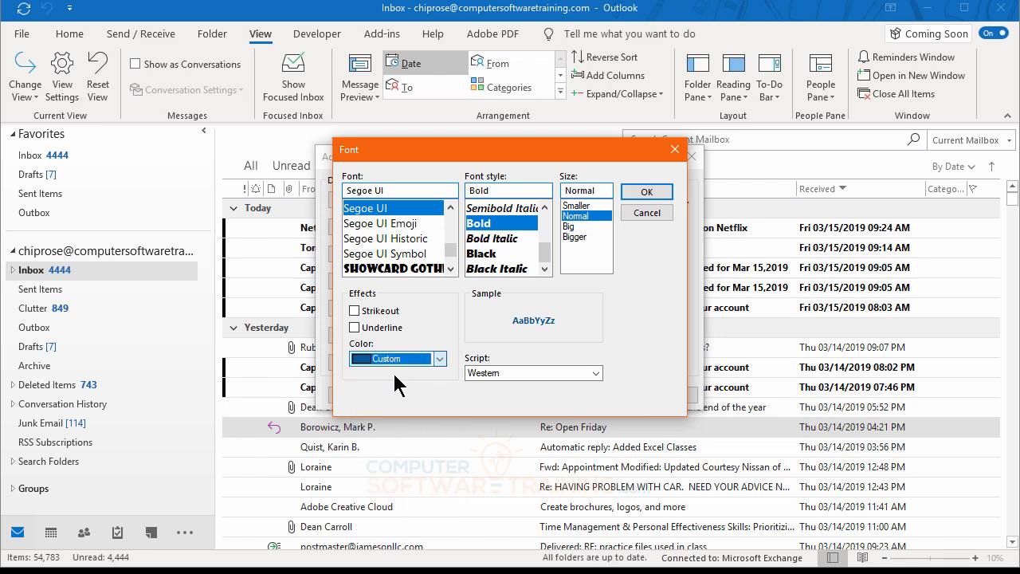
click(639, 196)
click(542, 391)
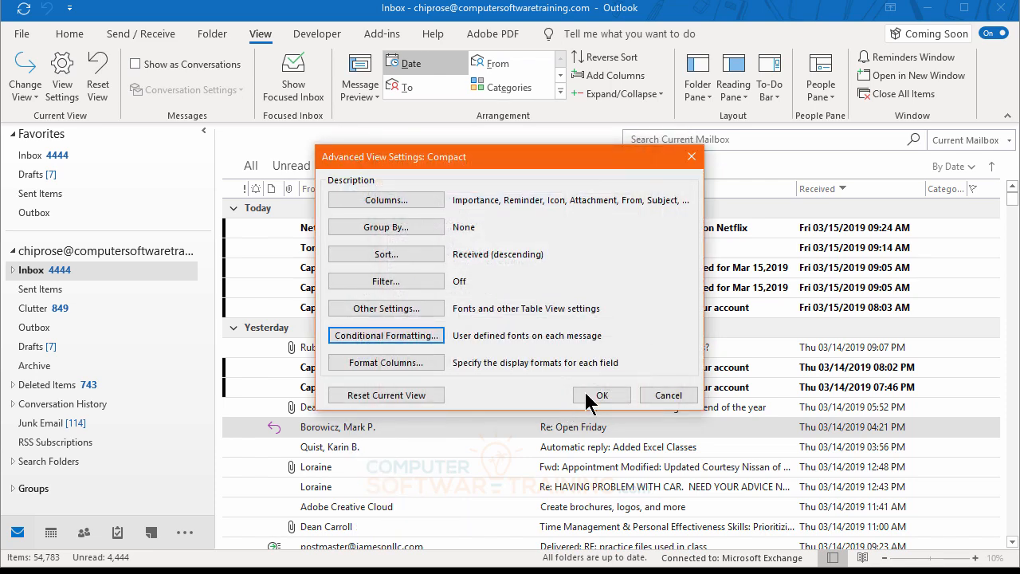
click(594, 395)
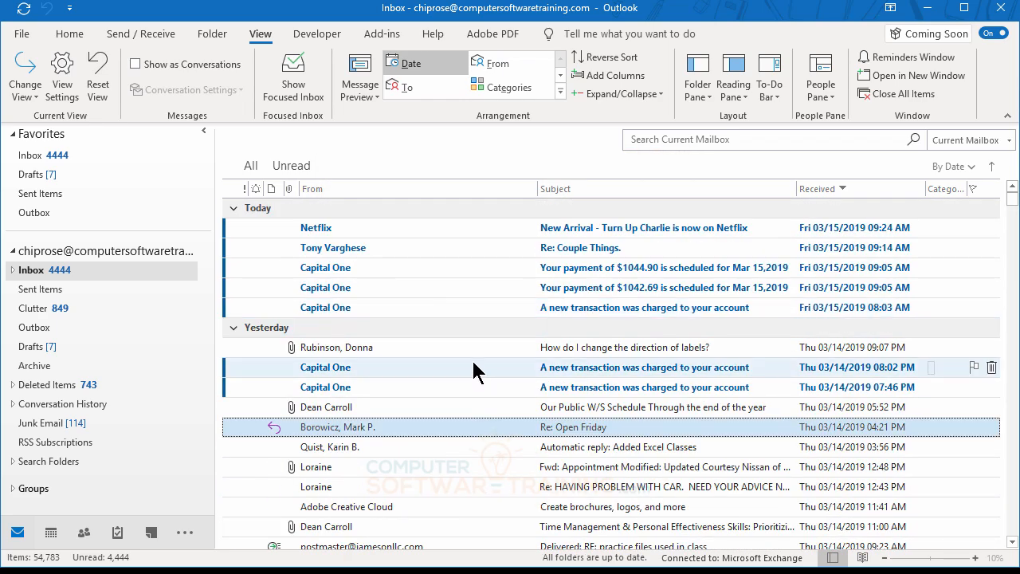
scroll(474, 362, down, 12)
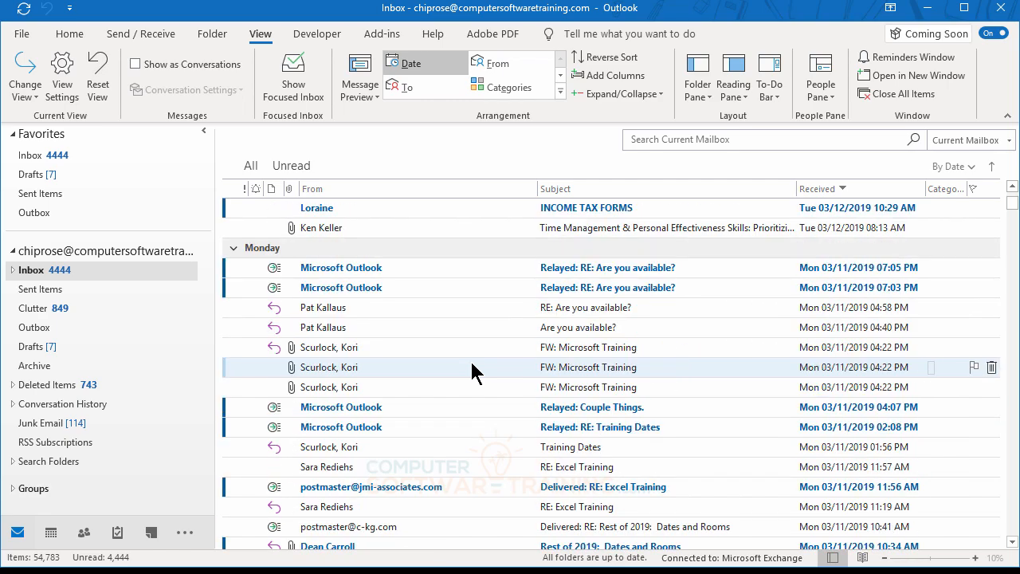
scroll(470, 367, up, 12)
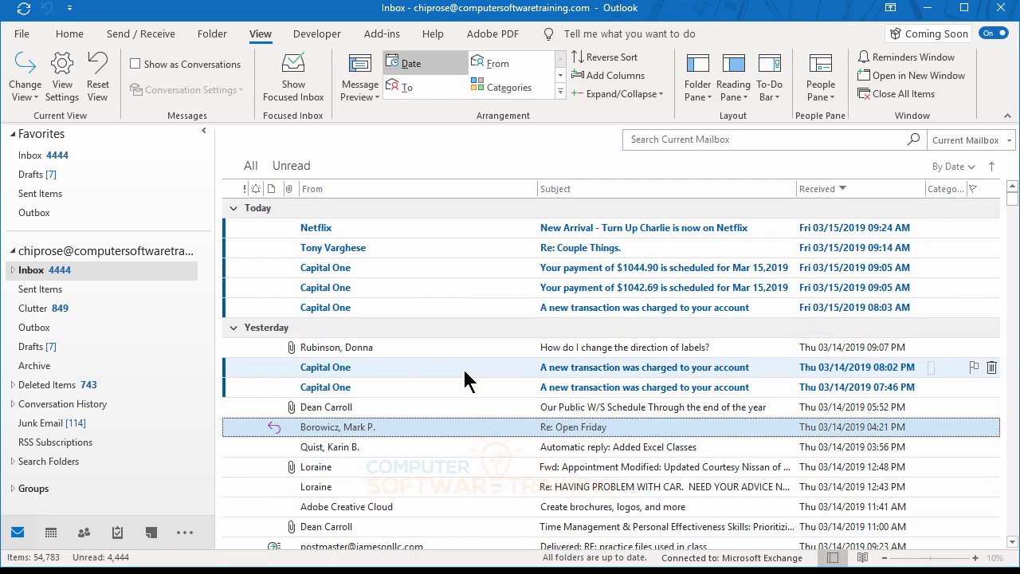